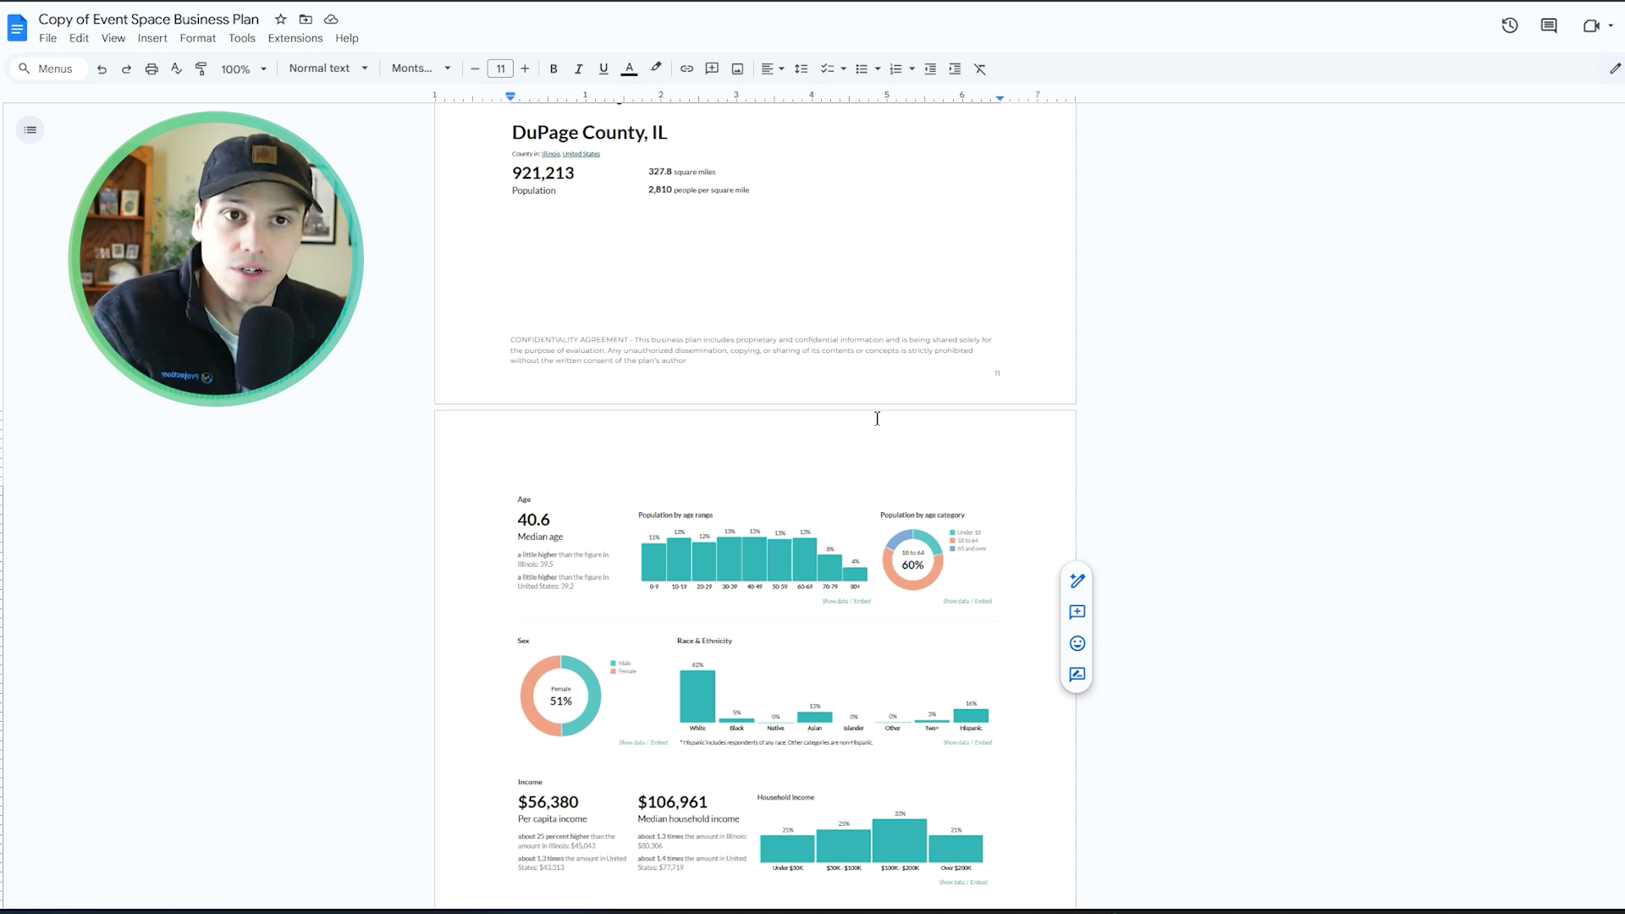
Review the DuPage County population and demographic charts in the business plan's Market Analysis section
{"action": "key", "text": "Up"}
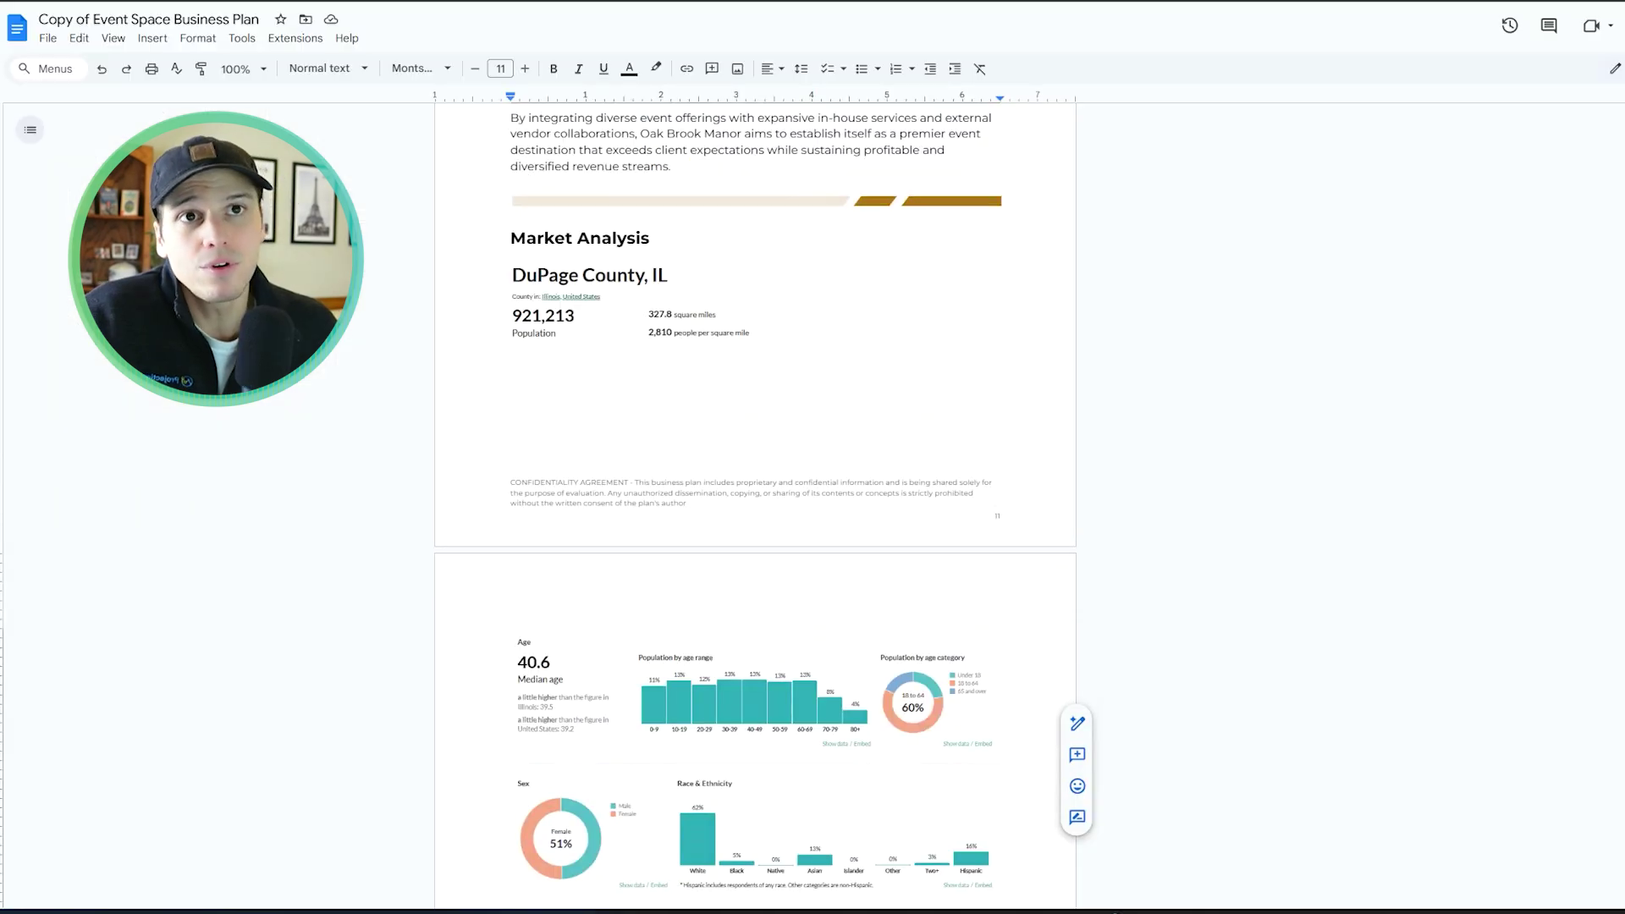
{"action": "scroll", "coordinate": [711, 330], "scroll_direction": "down", "scroll_amount": 1}
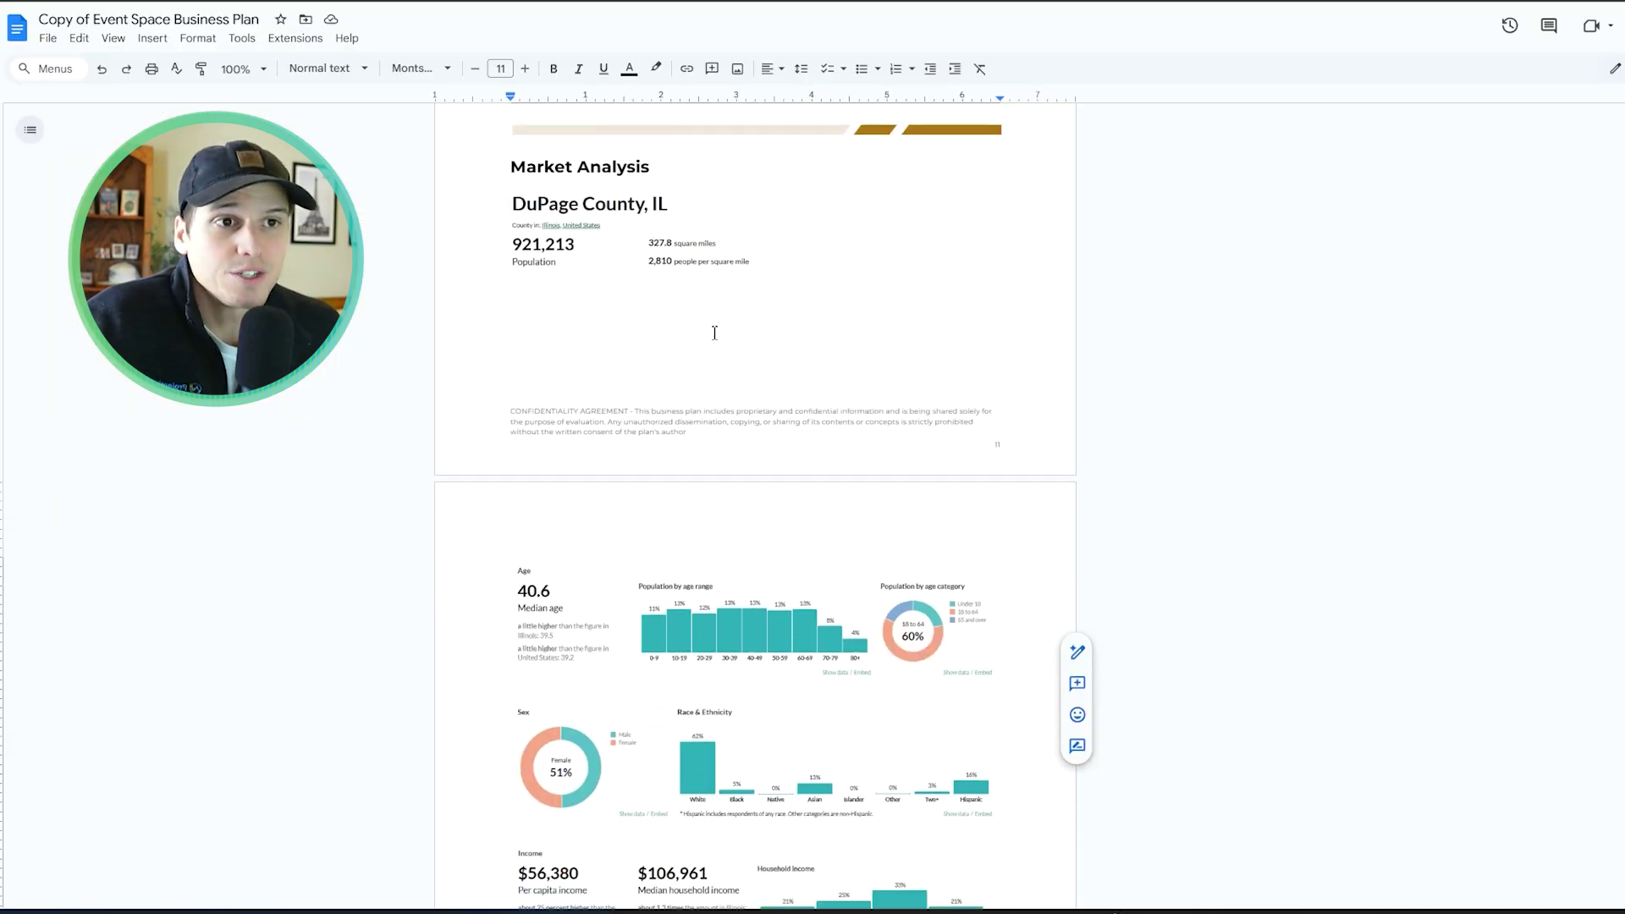
{"action": "scroll", "coordinate": [787, 337], "scroll_direction": "up", "scroll_amount": 2}
{"action": "scroll", "coordinate": [863, 335], "scroll_direction": "down", "scroll_amount": 1}
{"action": "scroll", "coordinate": [576, 252], "scroll_direction": "up", "scroll_amount": 2}
{"action": "scroll", "coordinate": [664, 257], "scroll_direction": "down", "scroll_amount": 4}
{"action": "scroll", "coordinate": [846, 355], "scroll_direction": "up", "scroll_amount": 2}
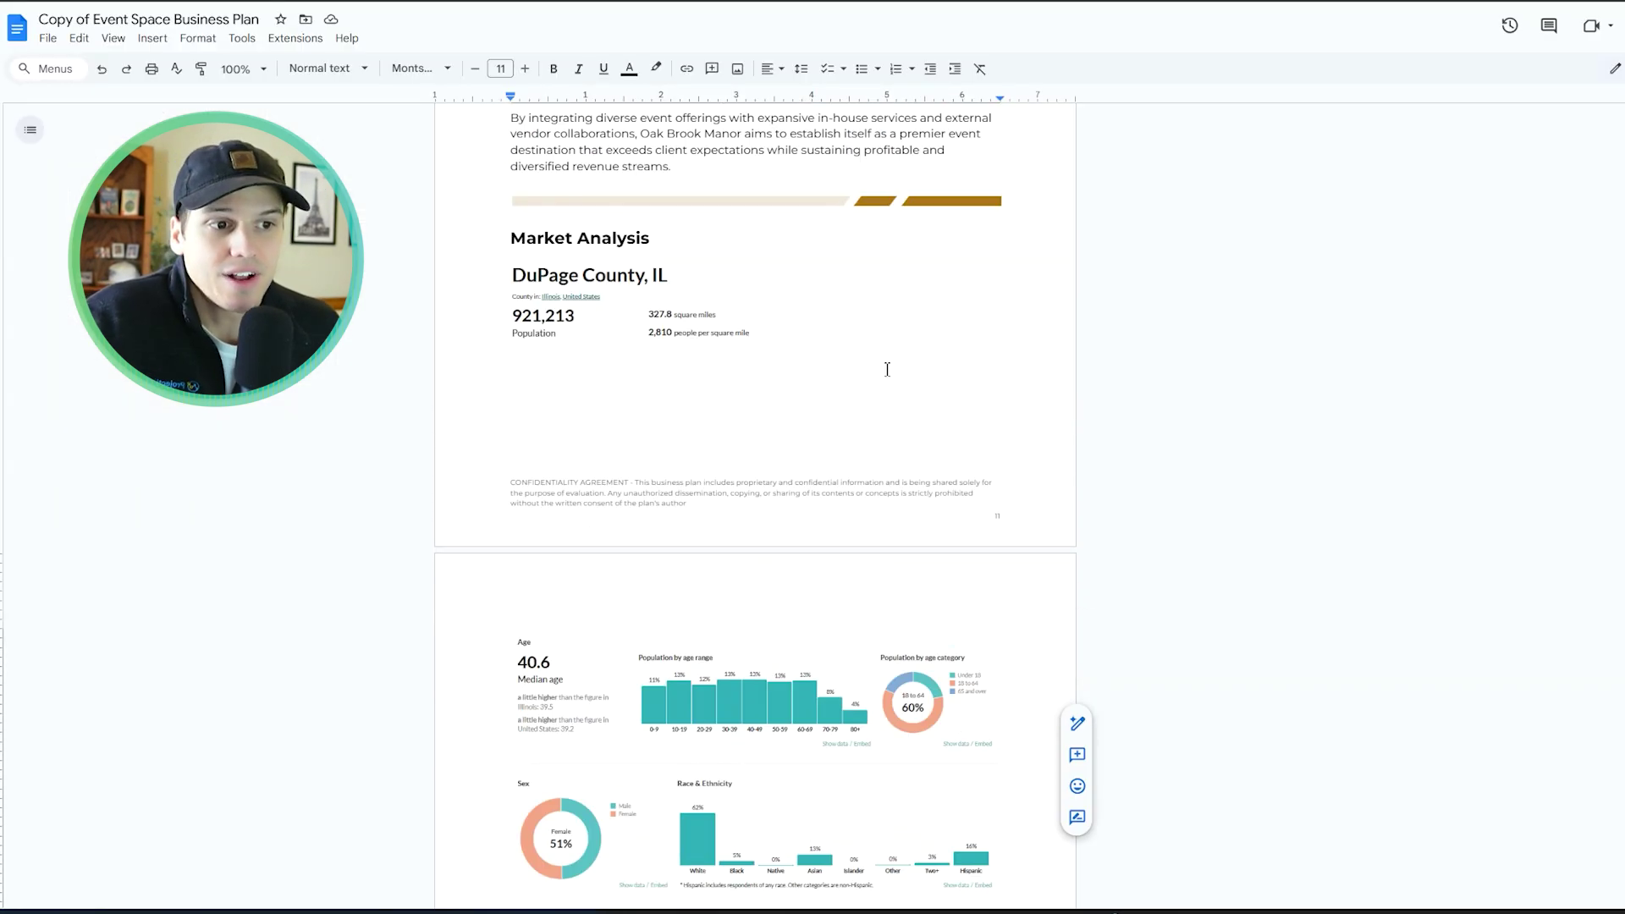
Examine the Google keyword search volume chart and table in the Local Trend Analysis section
{"action": "scroll", "coordinate": [887, 369], "scroll_direction": "down", "scroll_amount": 10}
{"action": "scroll", "coordinate": [882, 326], "scroll_direction": "down", "scroll_amount": 9}
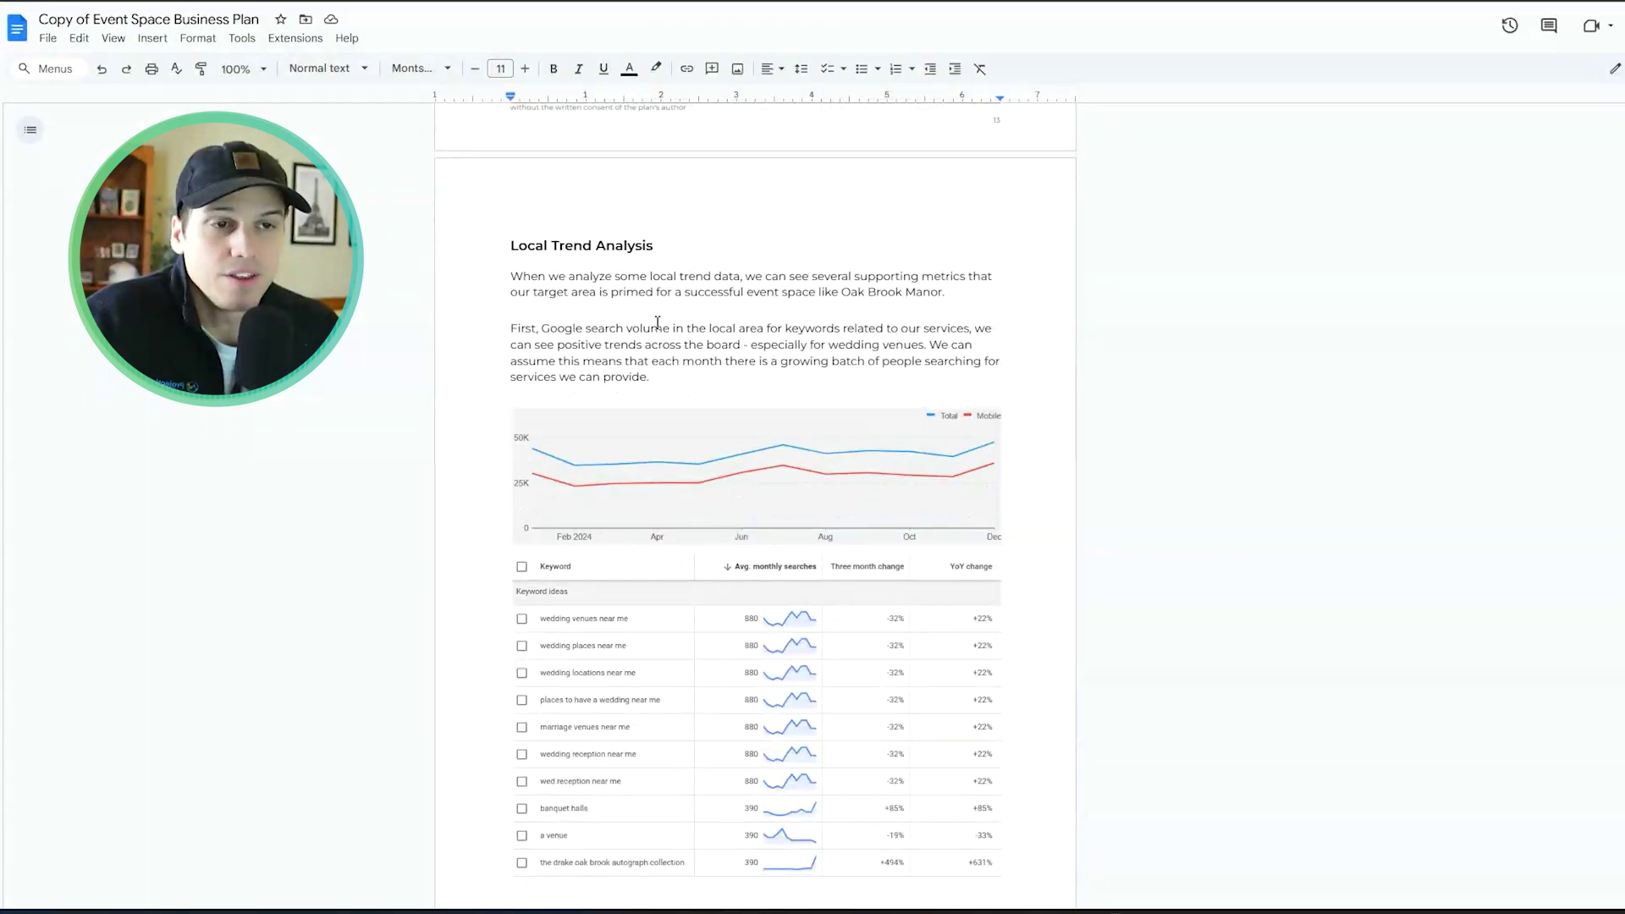
{"action": "left_click_drag", "start_coordinate": [513, 245], "coordinate": [669, 247]}
{"action": "left_click", "coordinate": [669, 248]}
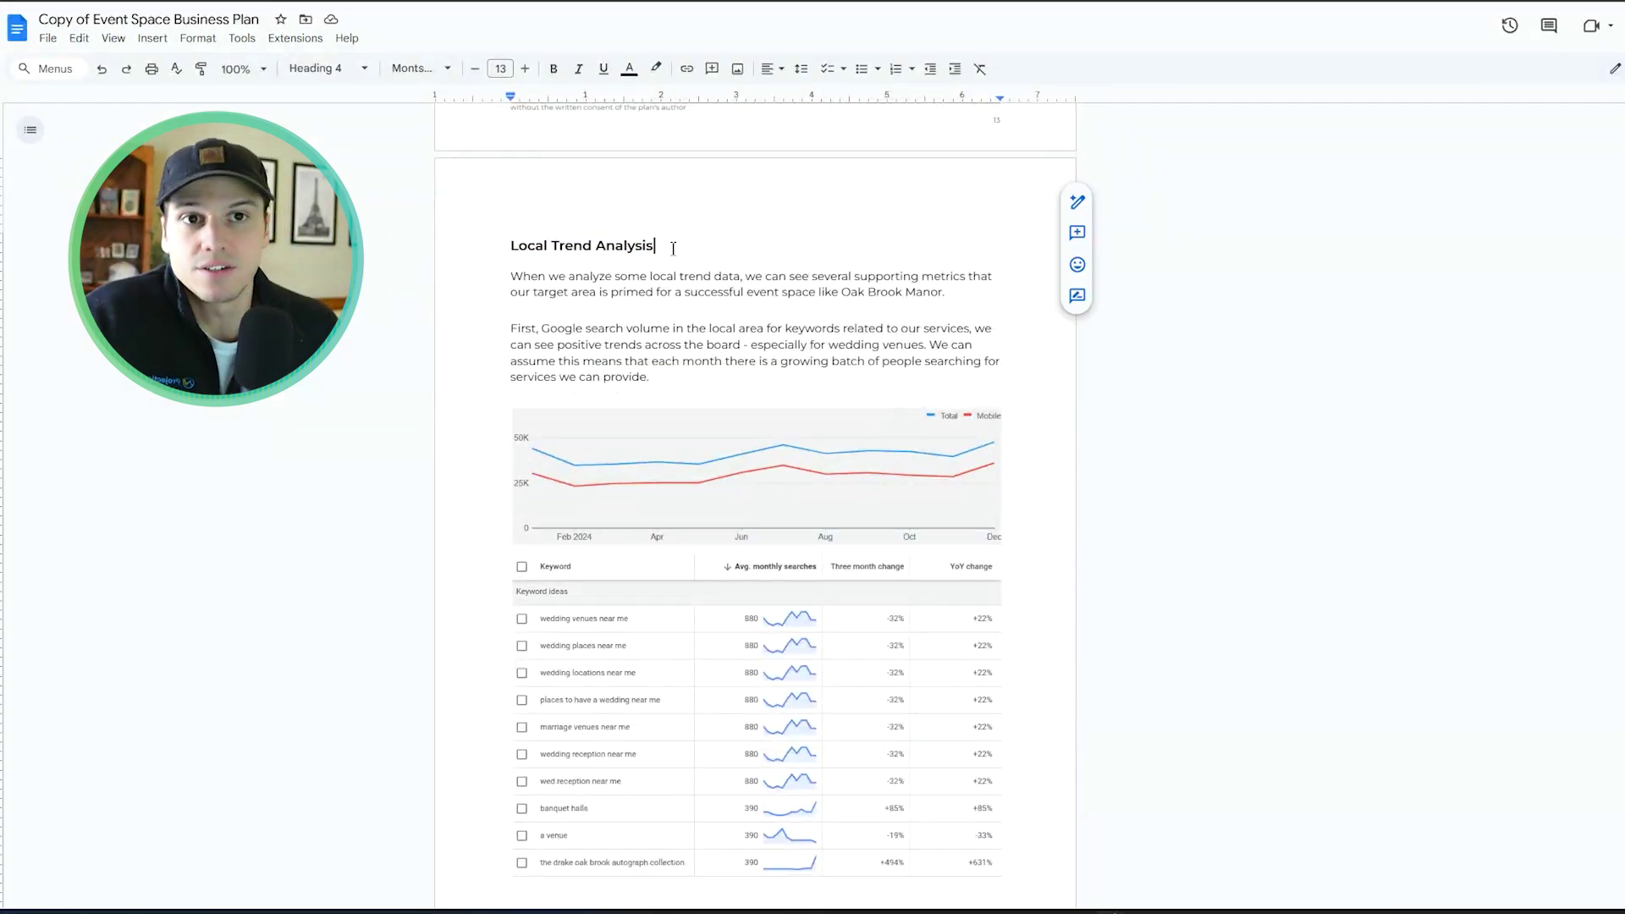
{"action": "scroll", "coordinate": [703, 401], "scroll_direction": "down", "scroll_amount": 3}
{"action": "scroll", "coordinate": [736, 499], "scroll_direction": "up", "scroll_amount": 2}
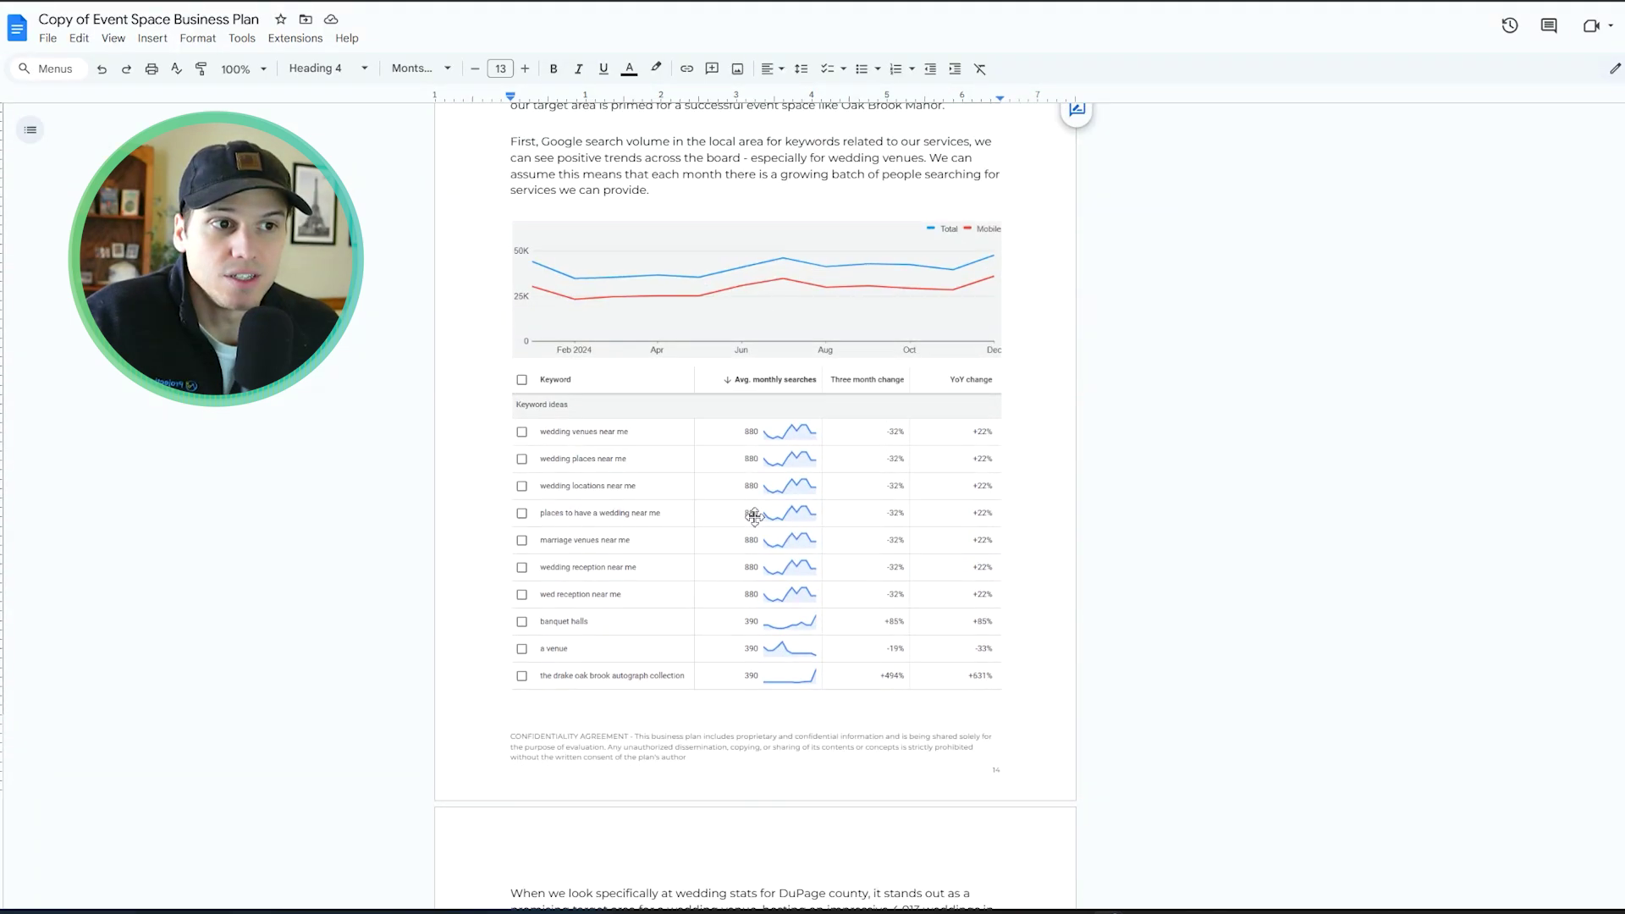
Read through the DuPage wedding market statistics, the zip code visitation map and the visits chart before the Competitor Analysis
{"action": "scroll", "coordinate": [750, 533], "scroll_direction": "down", "scroll_amount": 7}
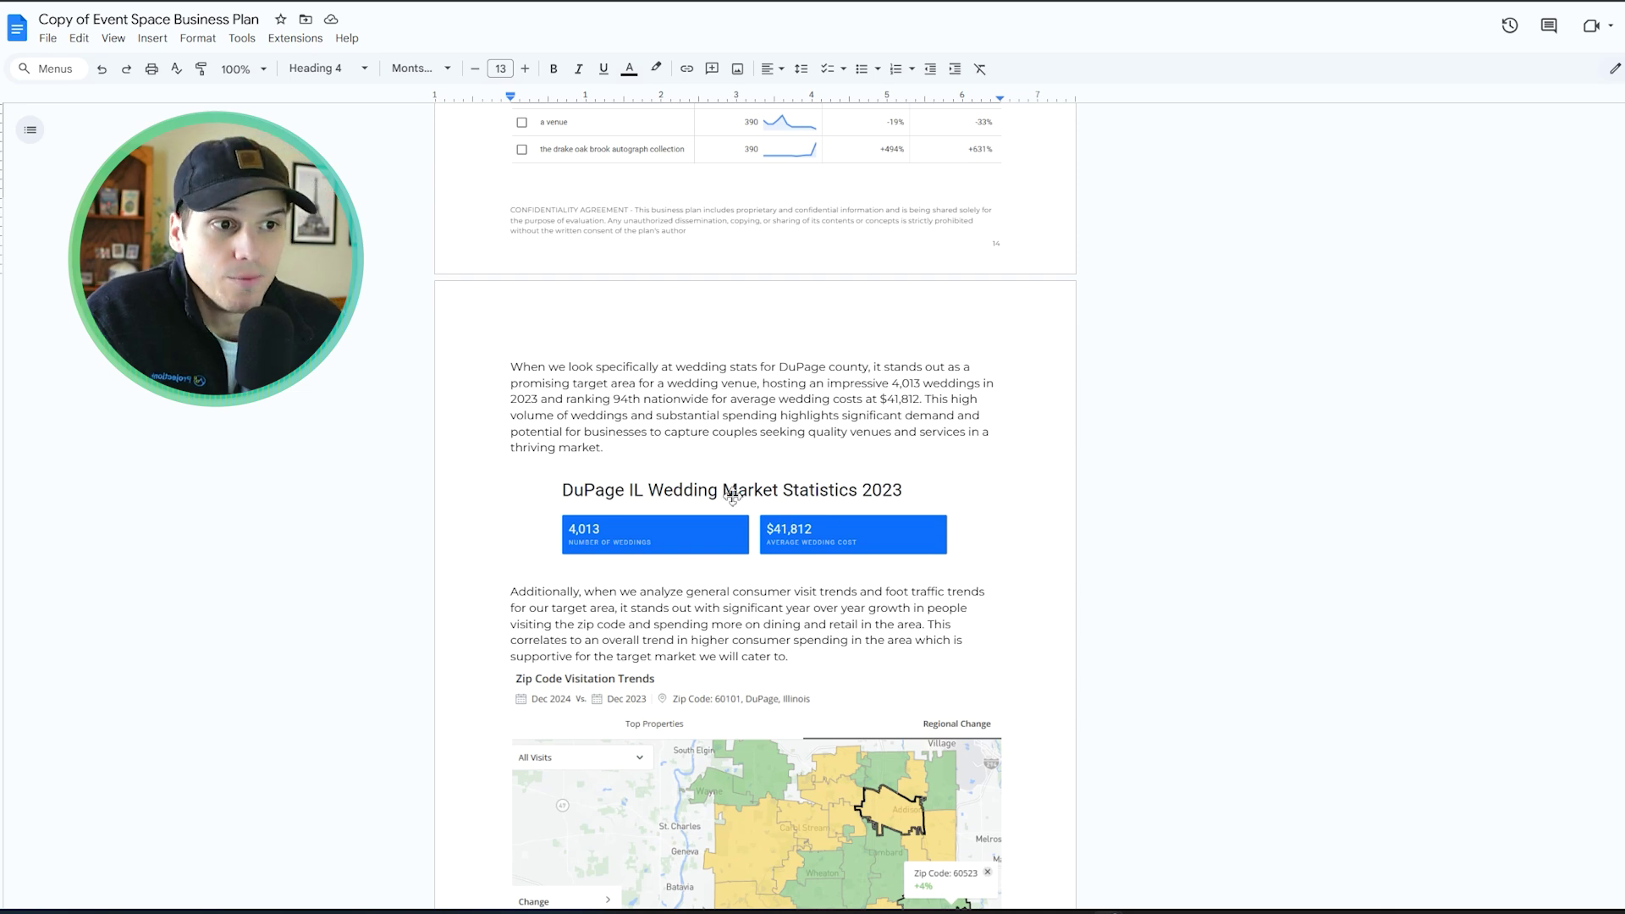
{"action": "scroll", "coordinate": [791, 498], "scroll_direction": "down", "scroll_amount": 1}
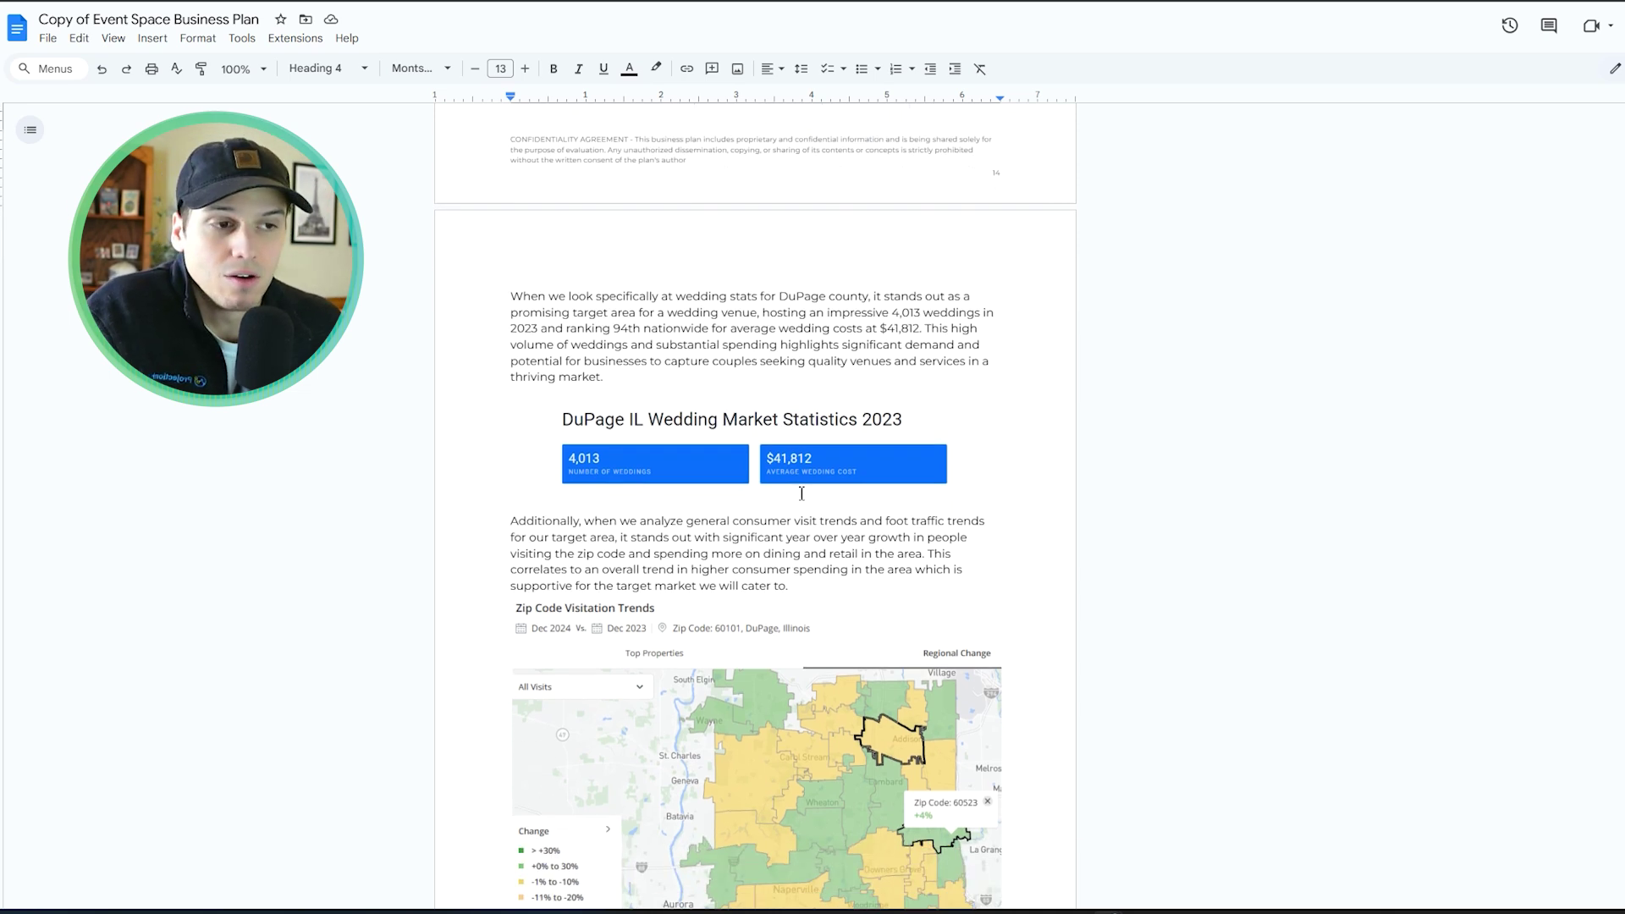
{"action": "scroll", "coordinate": [816, 449], "scroll_direction": "down", "scroll_amount": 3}
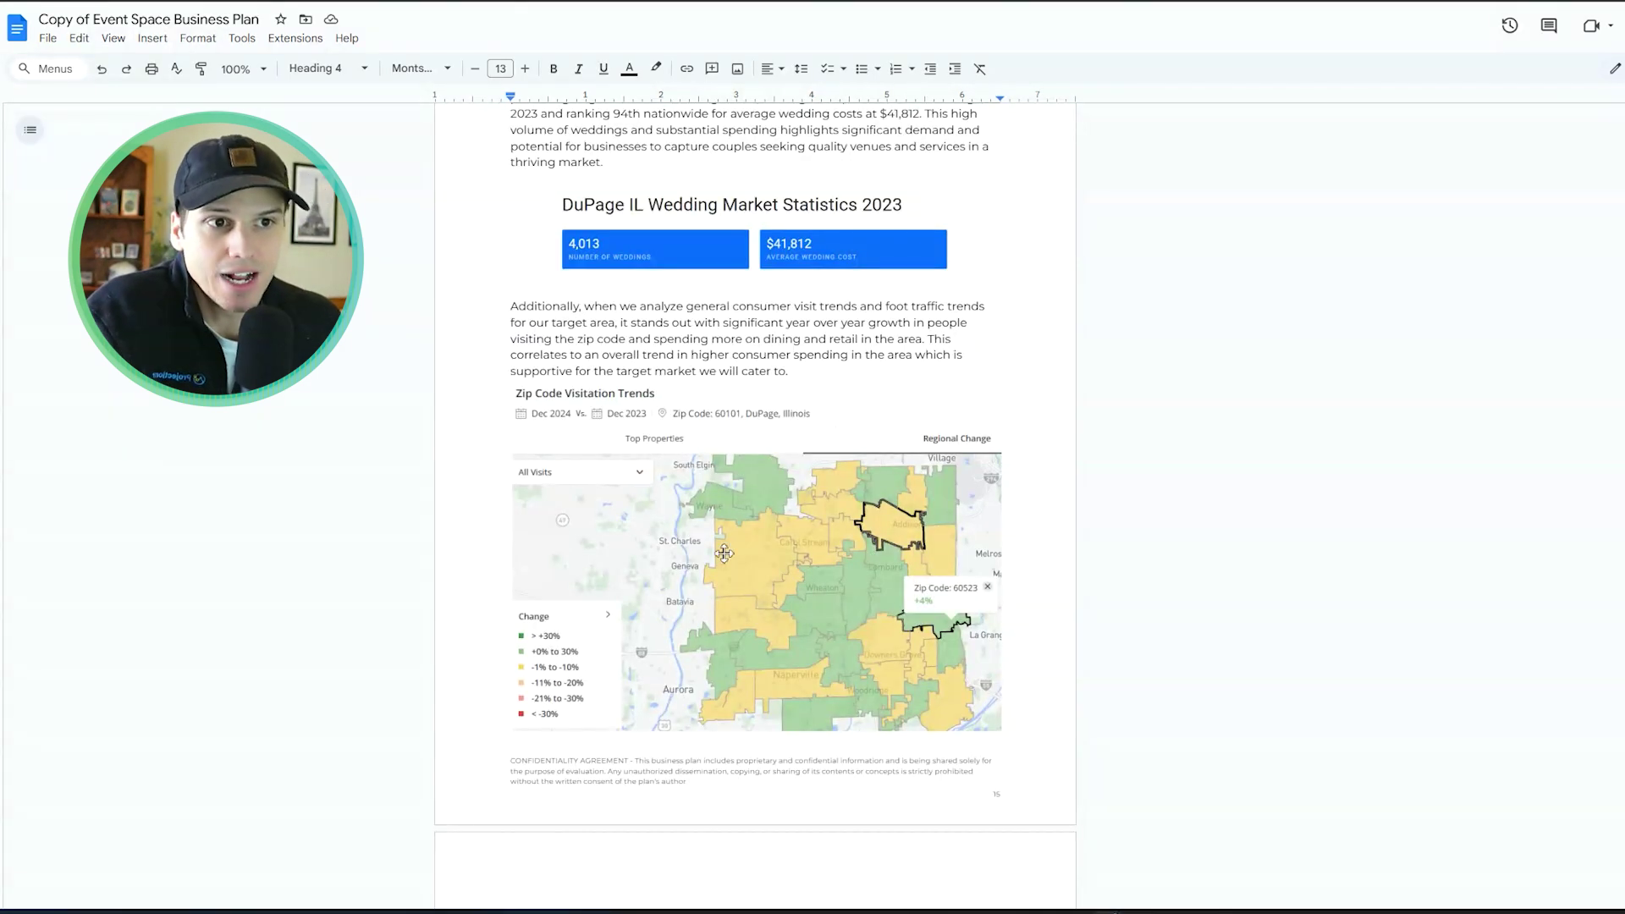
{"action": "scroll", "coordinate": [731, 530], "scroll_direction": "down", "scroll_amount": 5}
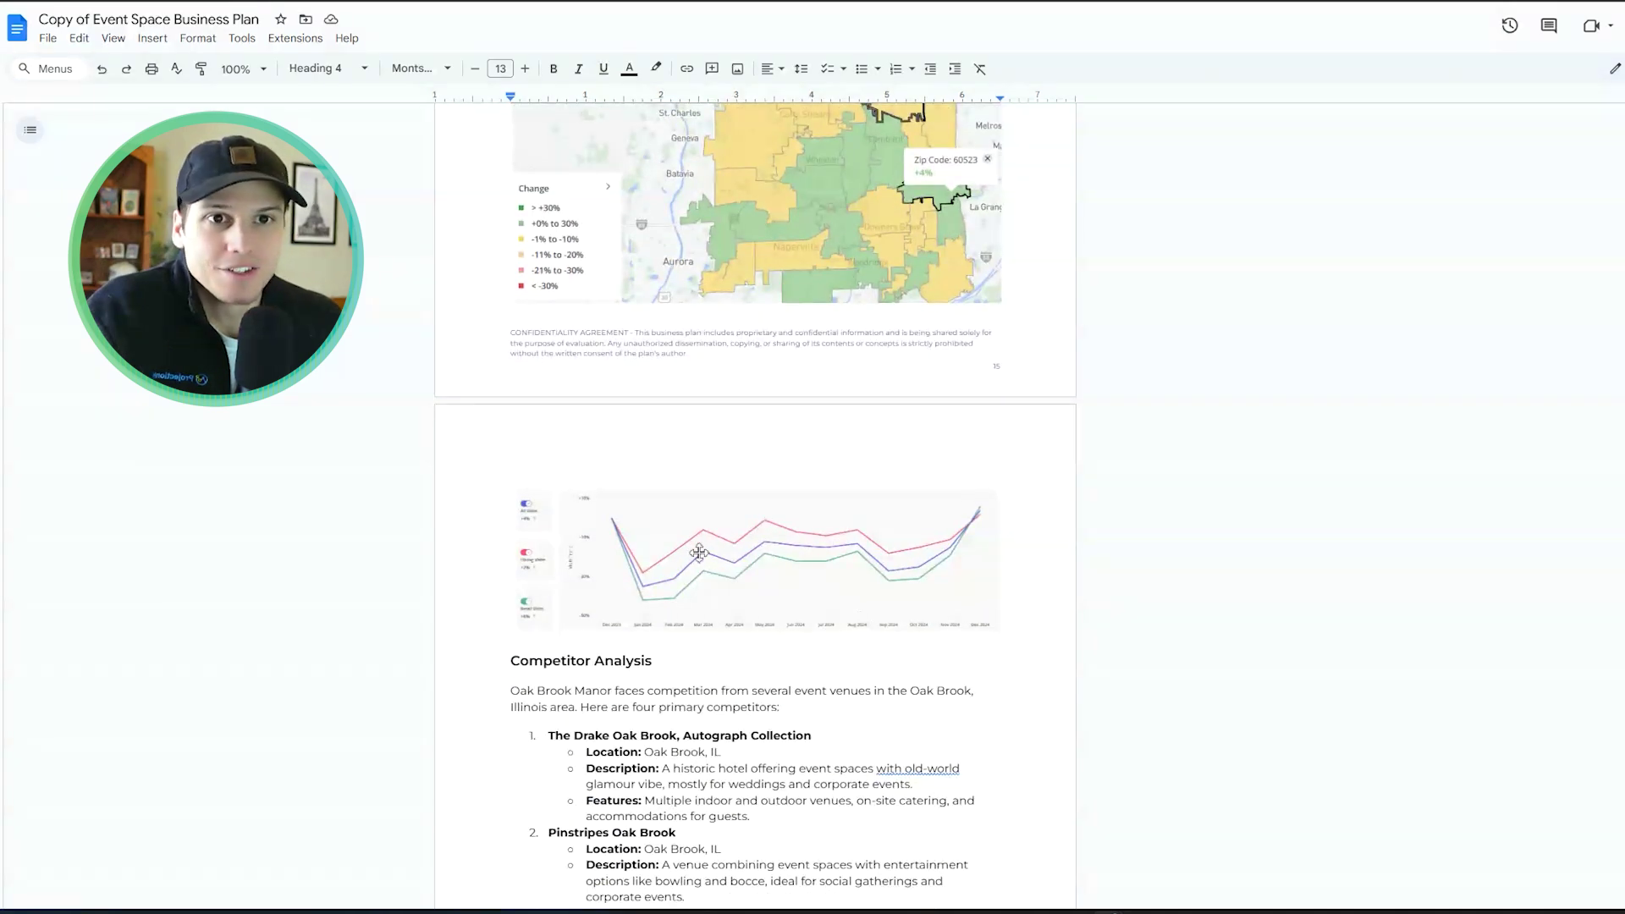
{"action": "scroll", "coordinate": [765, 562], "scroll_direction": "up", "scroll_amount": 3}
{"action": "scroll", "coordinate": [739, 563], "scroll_direction": "up", "scroll_amount": 15}
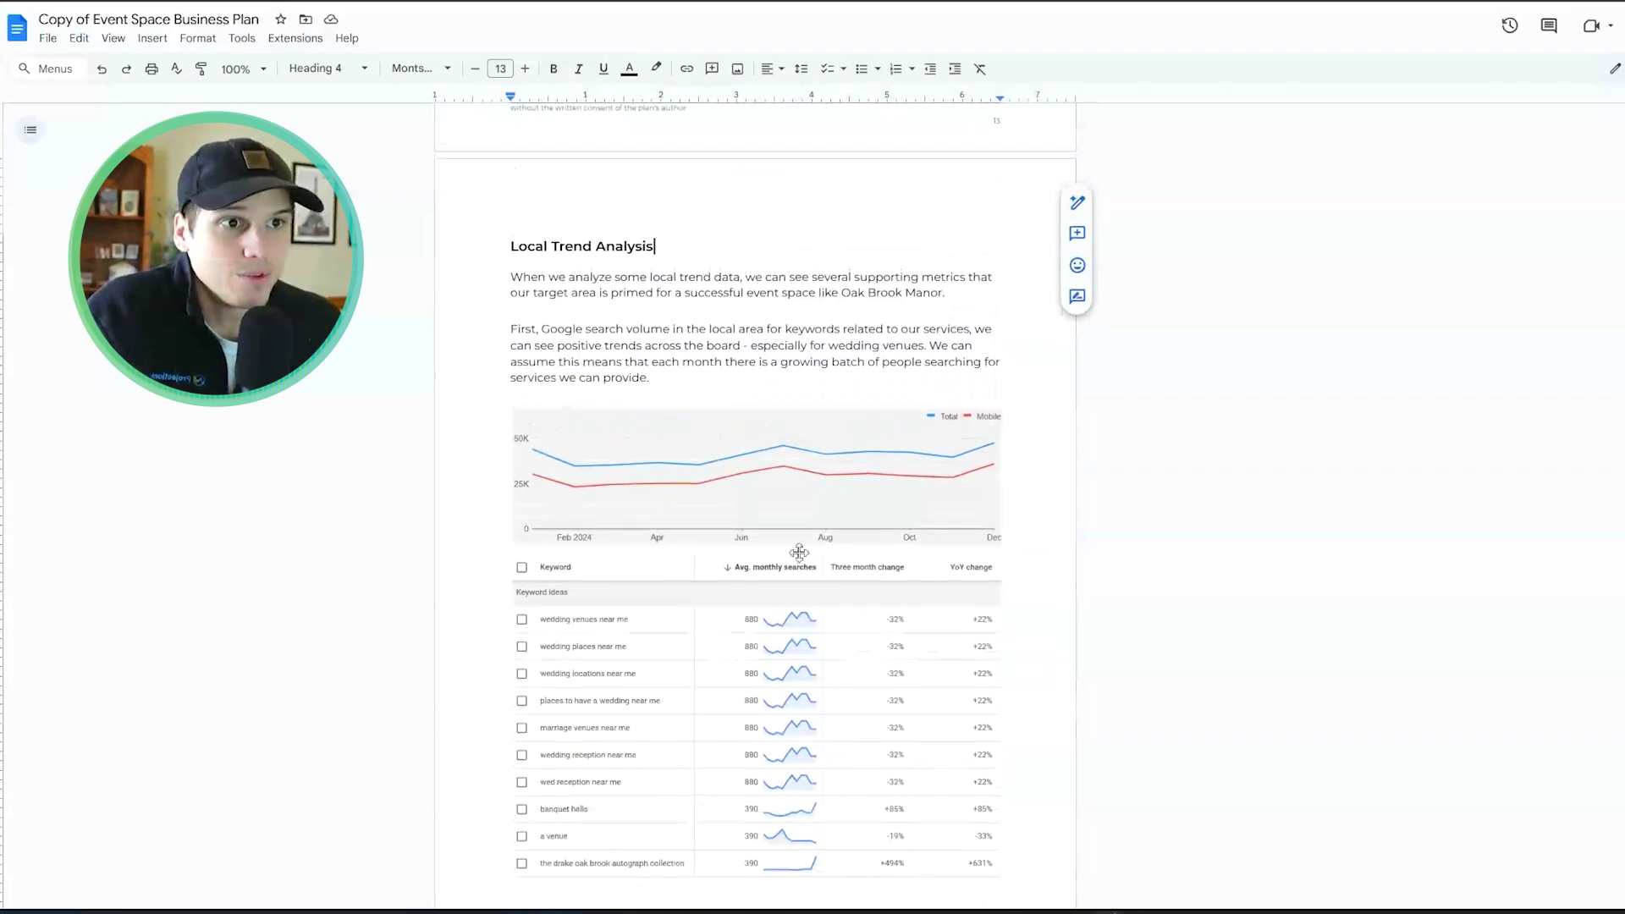
{"action": "scroll", "coordinate": [800, 552], "scroll_direction": "up", "scroll_amount": 3}
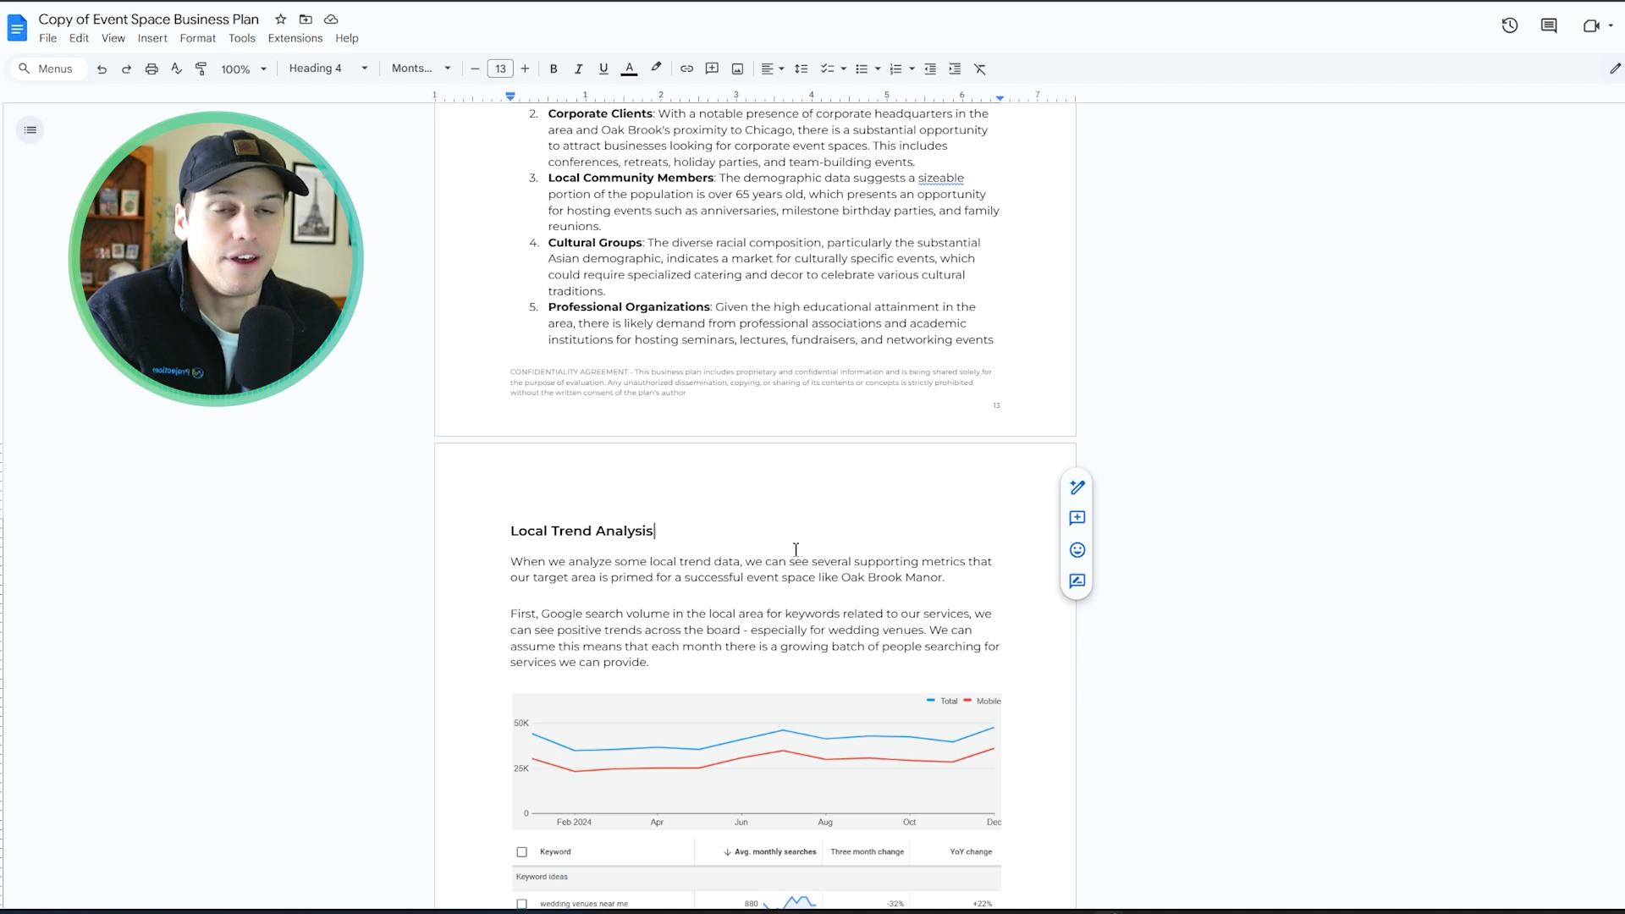
Compare the wedding statistics and zip code visitation trends with the keyword search data under Local Trend Analysis
{"action": "scroll", "coordinate": [672, 525], "scroll_direction": "down", "scroll_amount": 10}
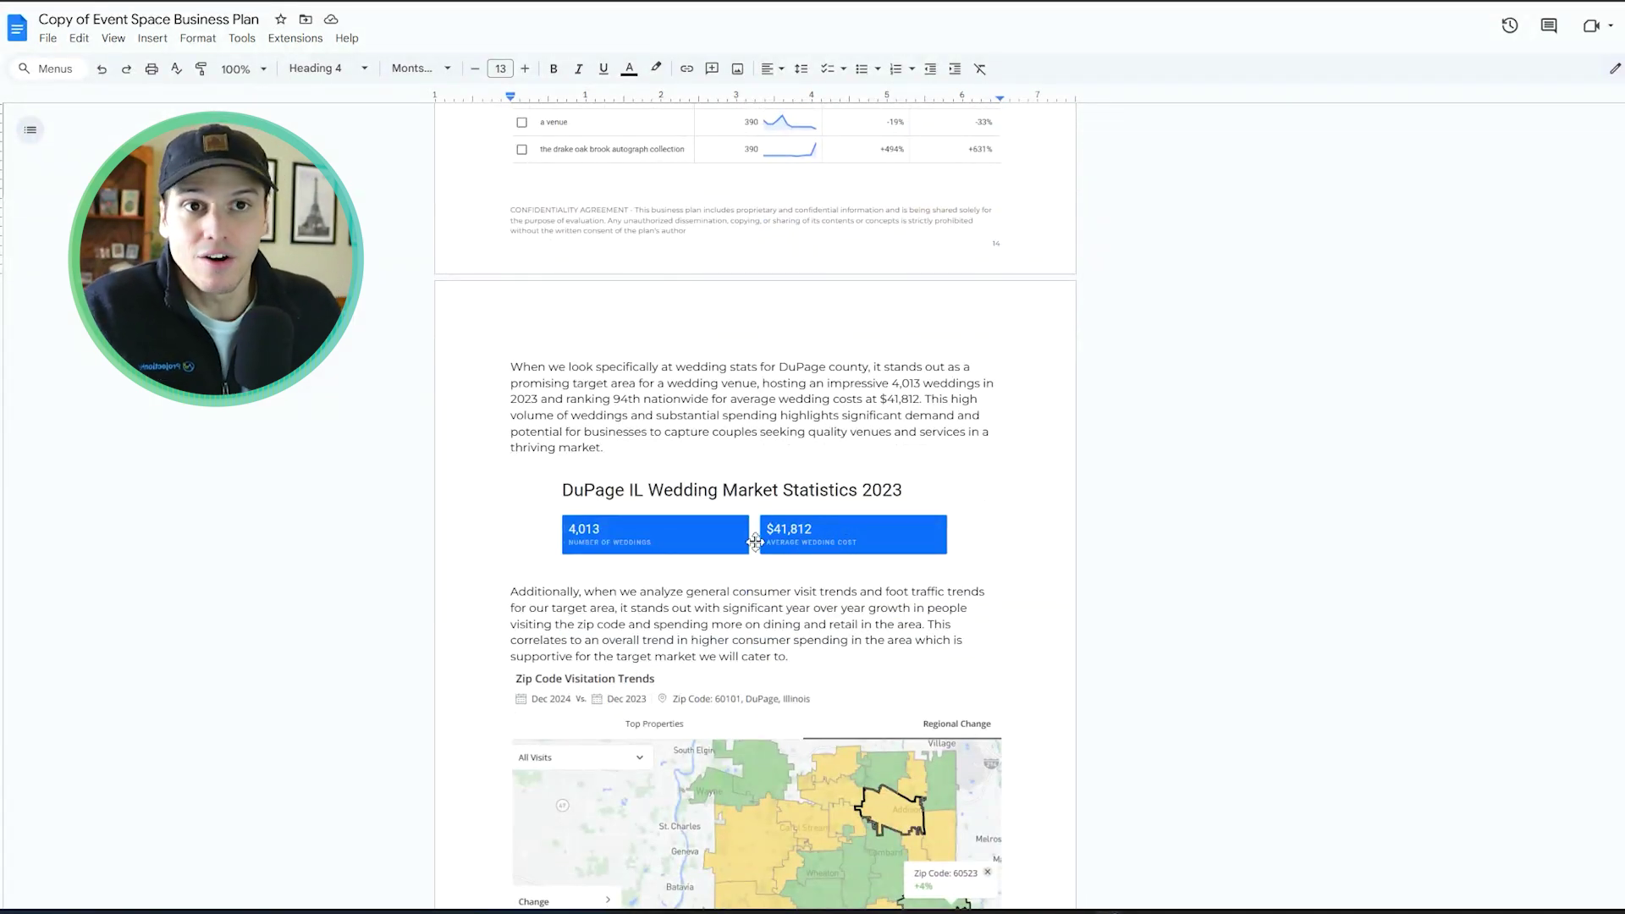
{"action": "scroll", "coordinate": [748, 542], "scroll_direction": "down", "scroll_amount": 1}
{"action": "scroll", "coordinate": [751, 542], "scroll_direction": "down", "scroll_amount": 2}
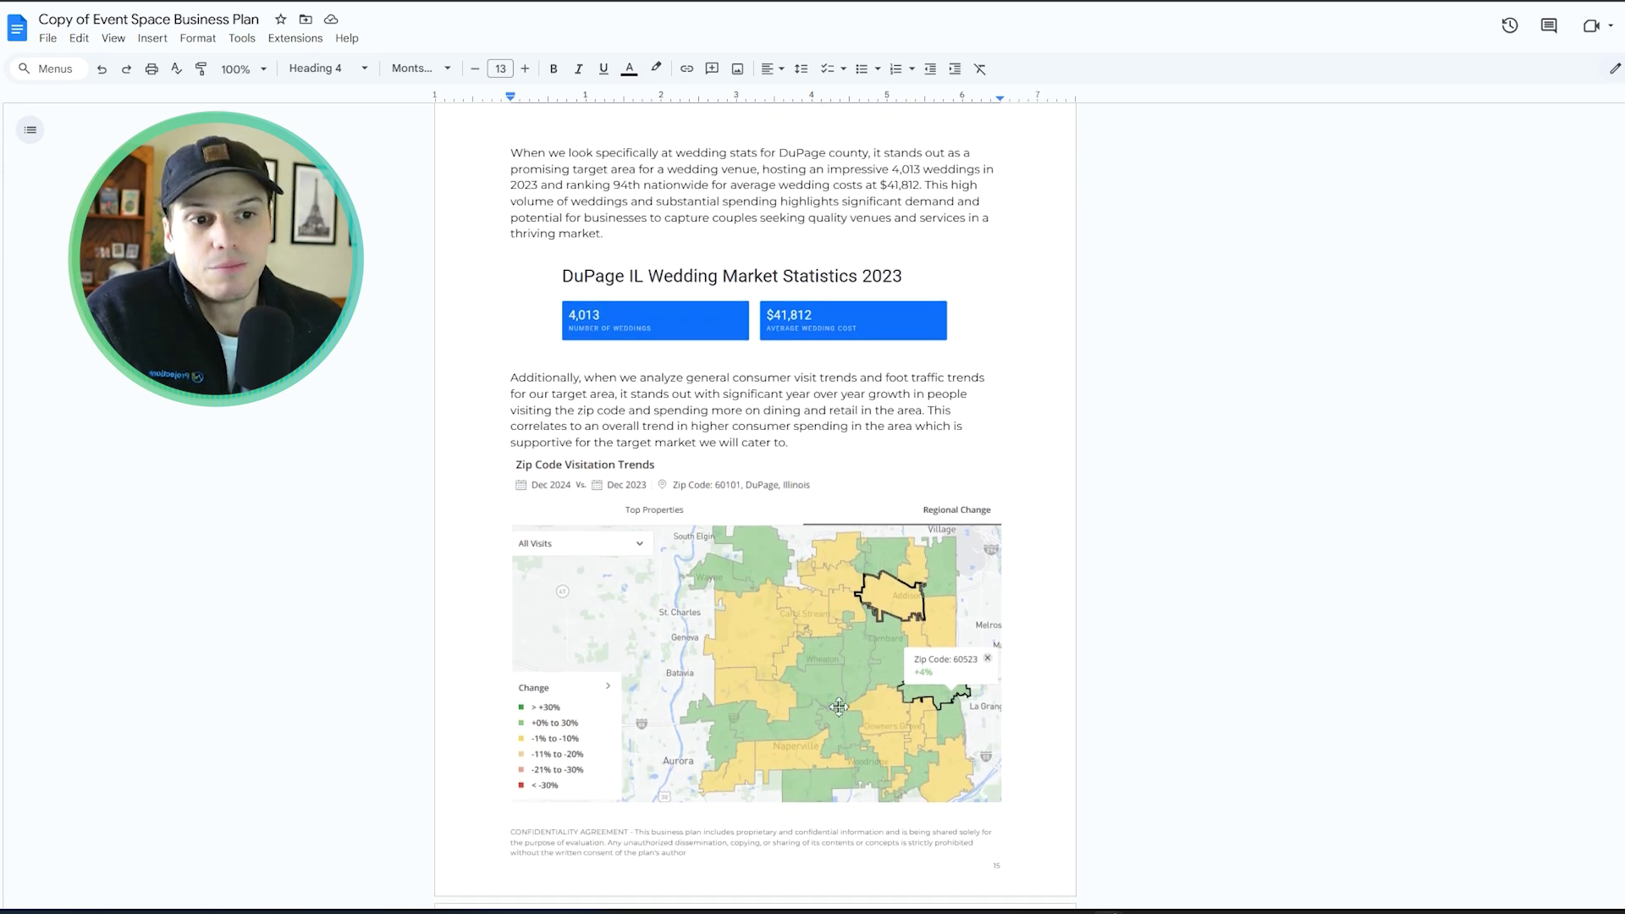
{"action": "scroll", "coordinate": [753, 639], "scroll_direction": "down", "scroll_amount": 1}
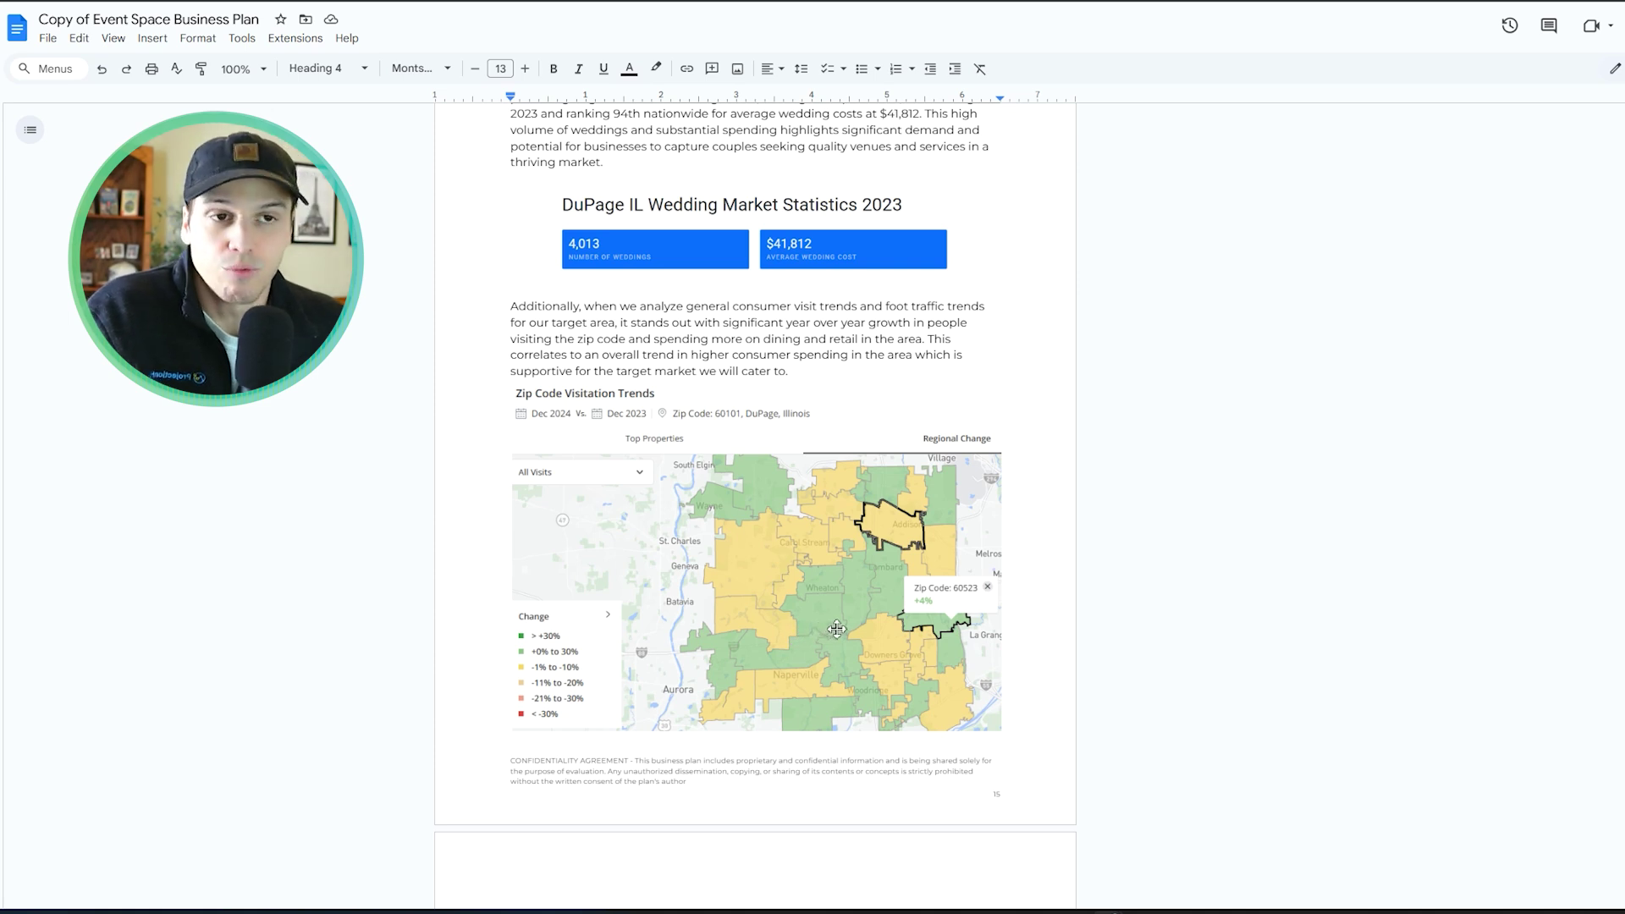
{"action": "scroll", "coordinate": [833, 630], "scroll_direction": "down", "scroll_amount": 4}
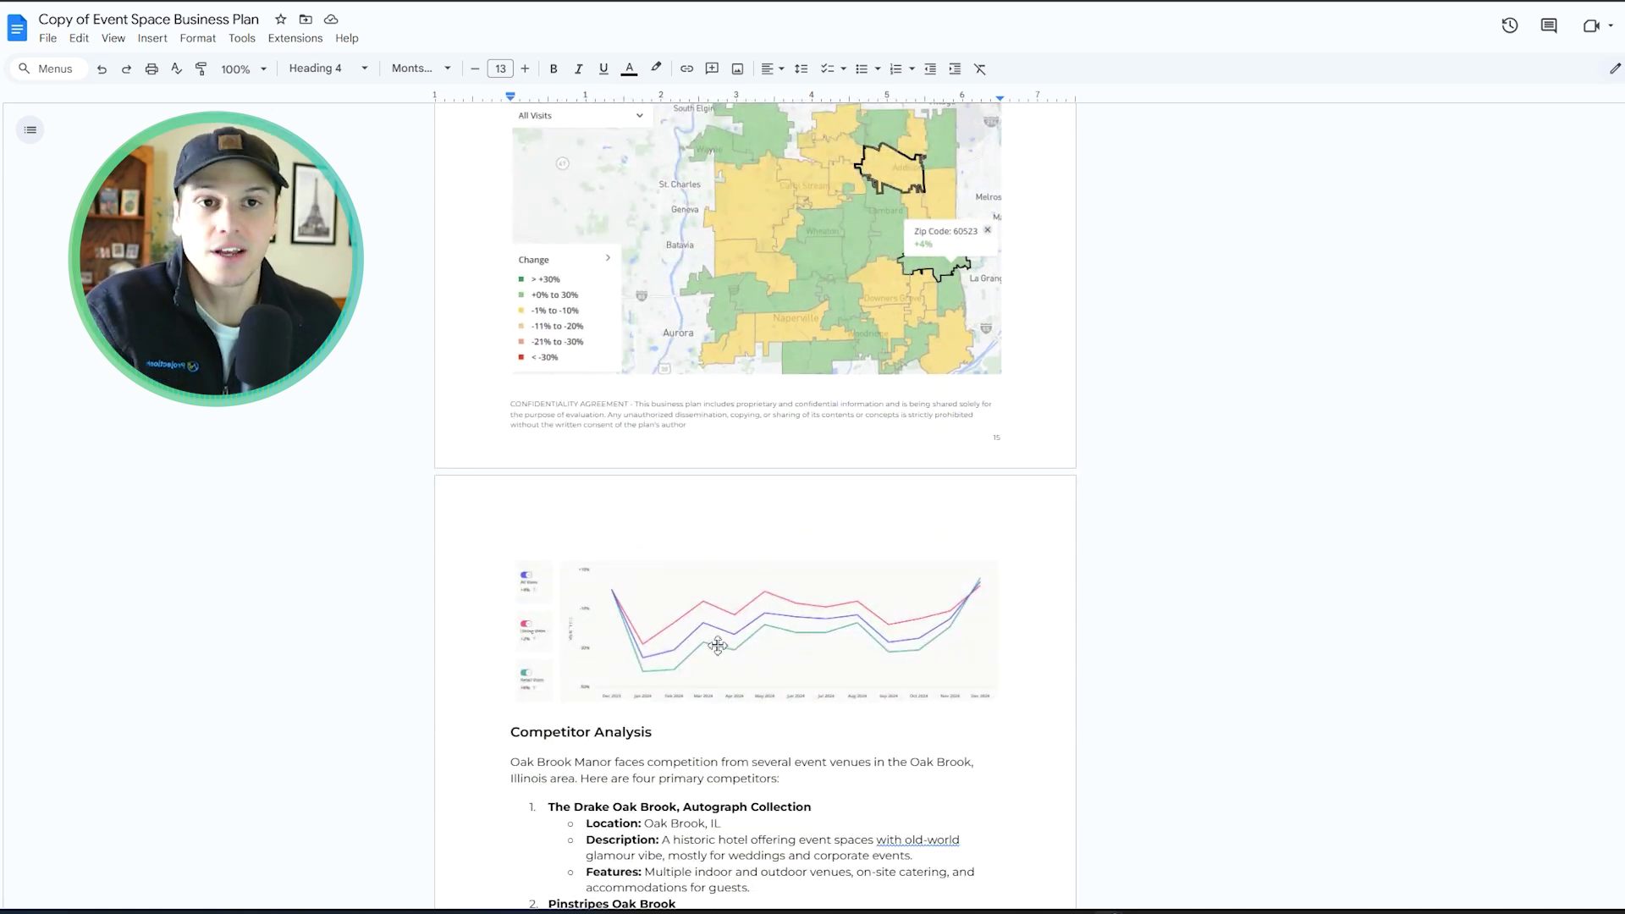
{"action": "scroll", "coordinate": [779, 570], "scroll_direction": "up", "scroll_amount": 7}
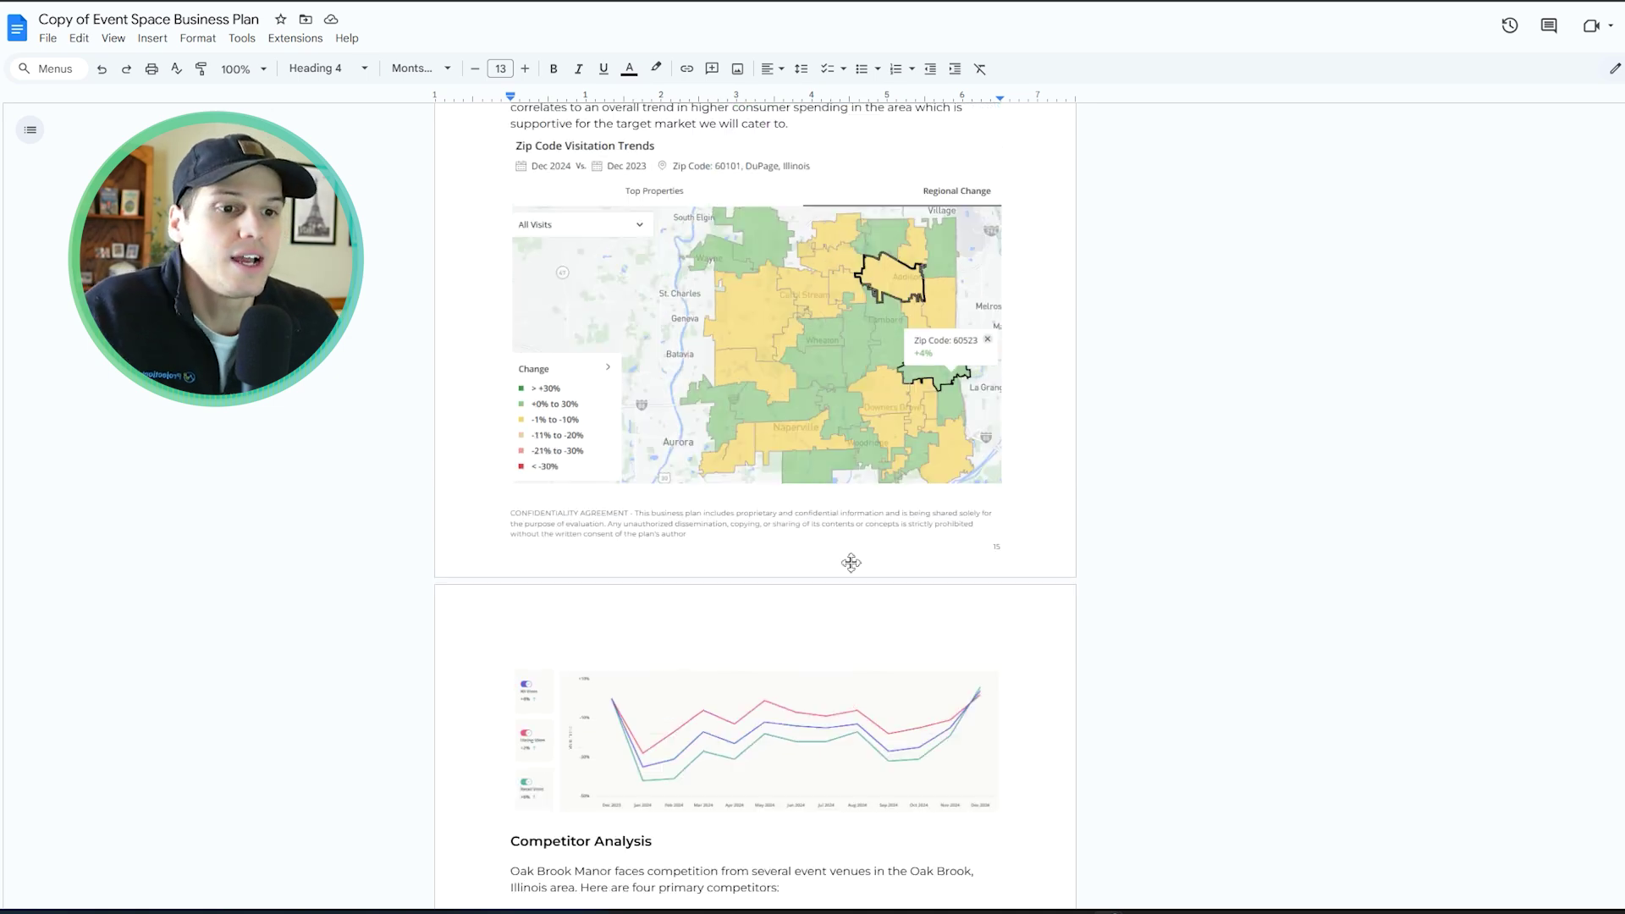
{"action": "scroll", "coordinate": [825, 473], "scroll_direction": "up", "scroll_amount": 8}
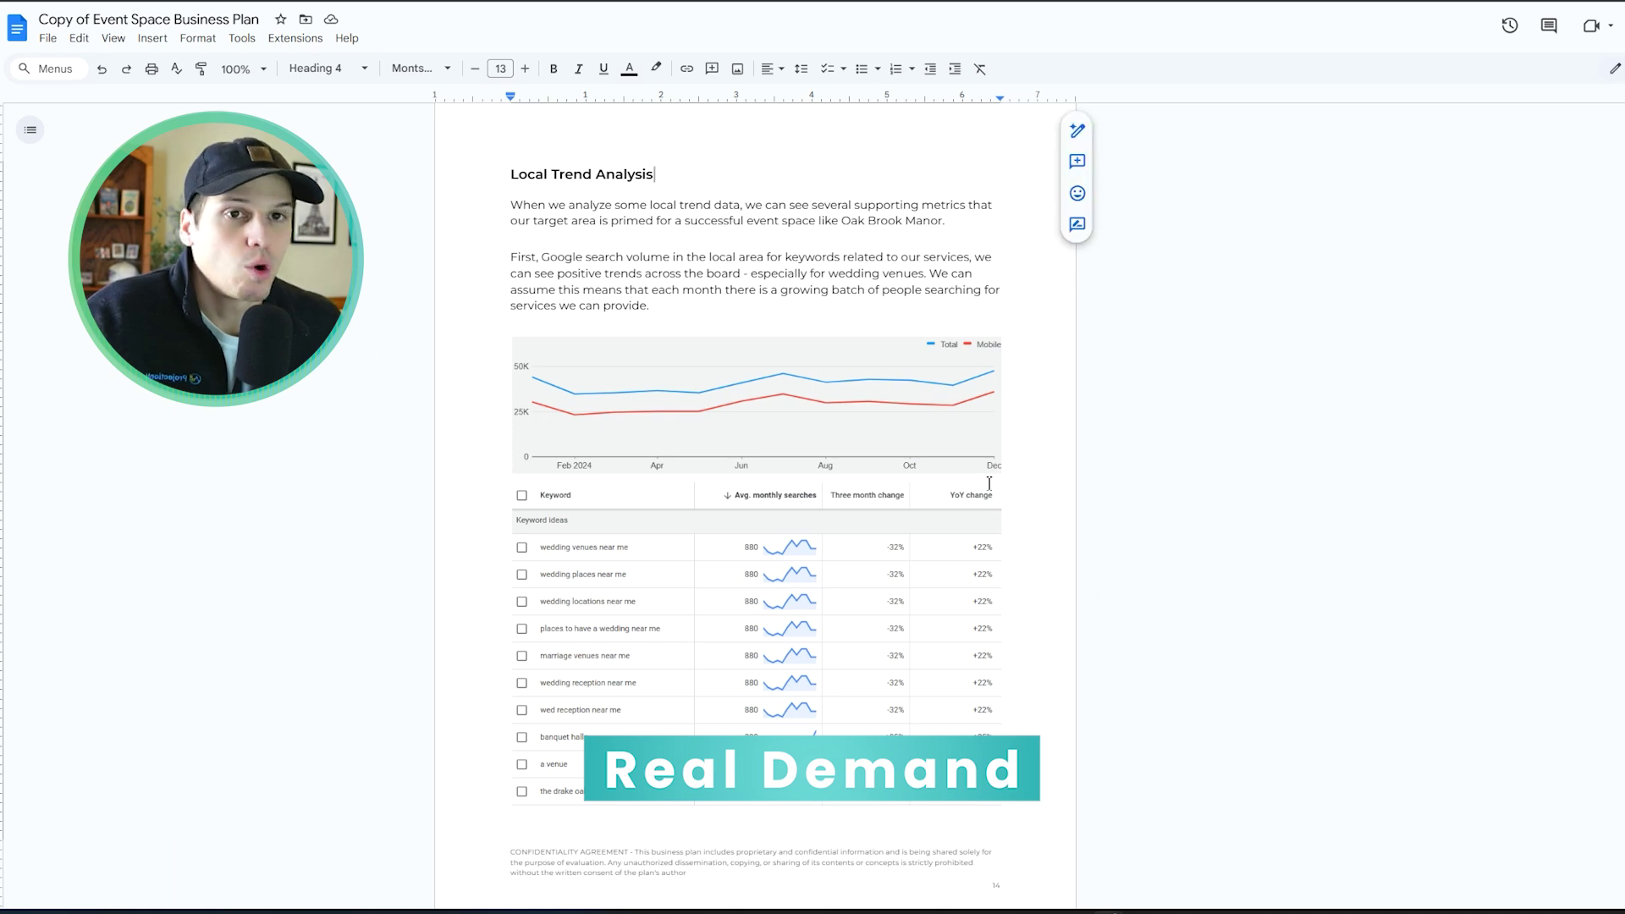
{"action": "scroll", "coordinate": [874, 563], "scroll_direction": "up", "scroll_amount": 1}
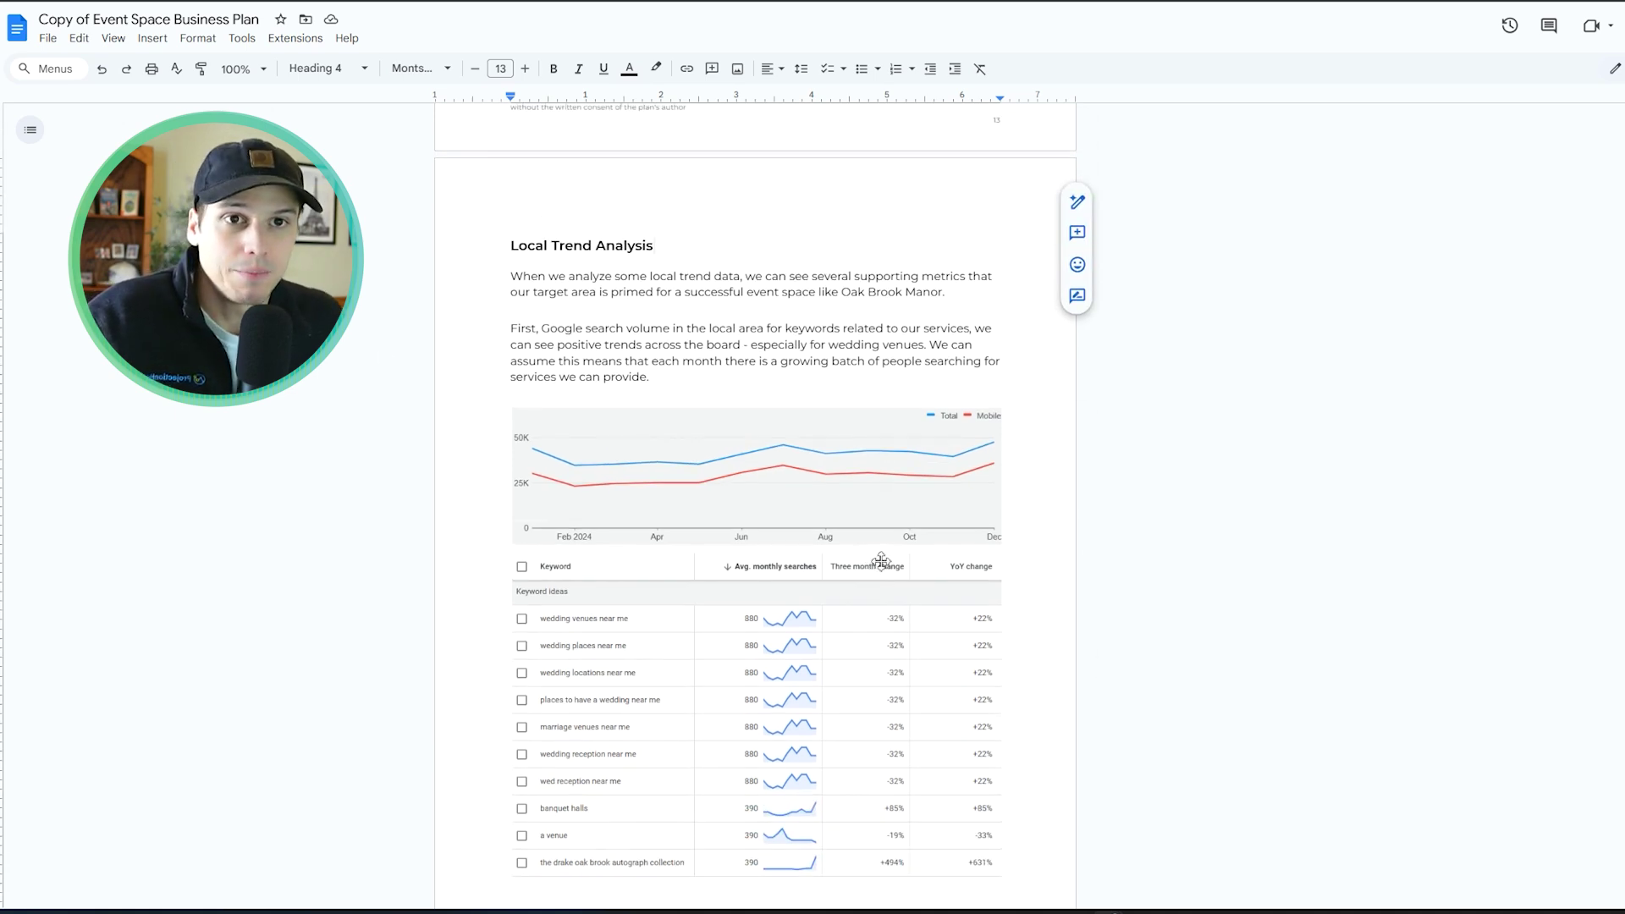
{"action": "scroll", "coordinate": [744, 526], "scroll_direction": "up", "scroll_amount": 1}
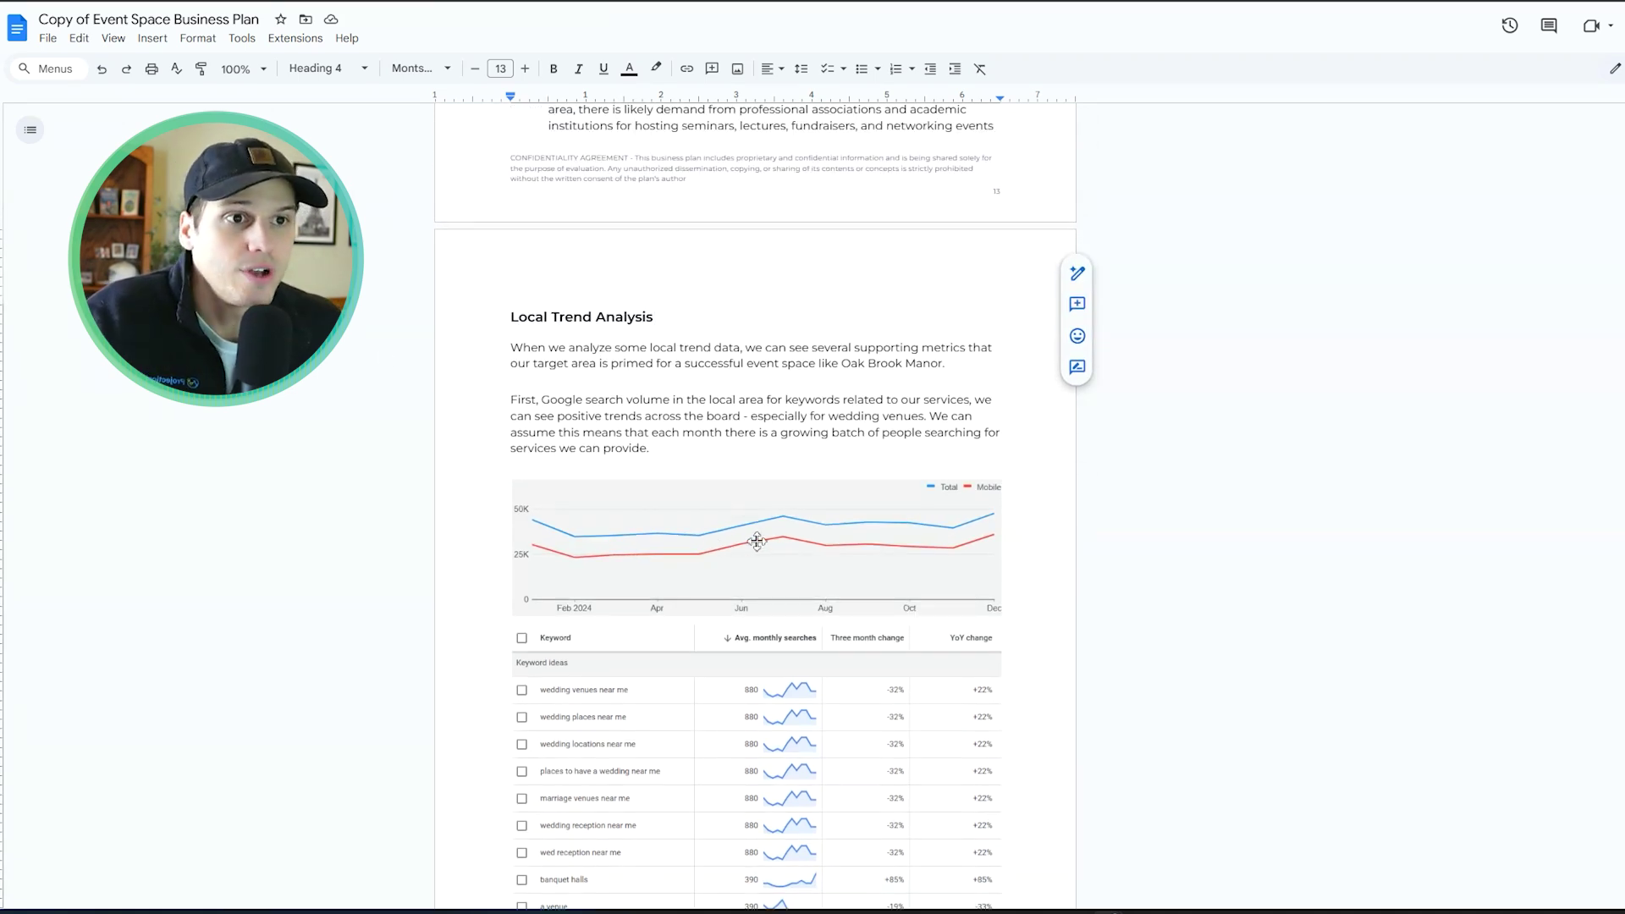
Switch to the DuPage County, IL profile on Census Reporter and survey its map and data from Demographics to Housing
{"action": "scroll", "coordinate": [787, 518], "scroll_direction": "up", "scroll_amount": 10}
{"action": "scroll", "coordinate": [789, 520], "scroll_direction": "up", "scroll_amount": 2}
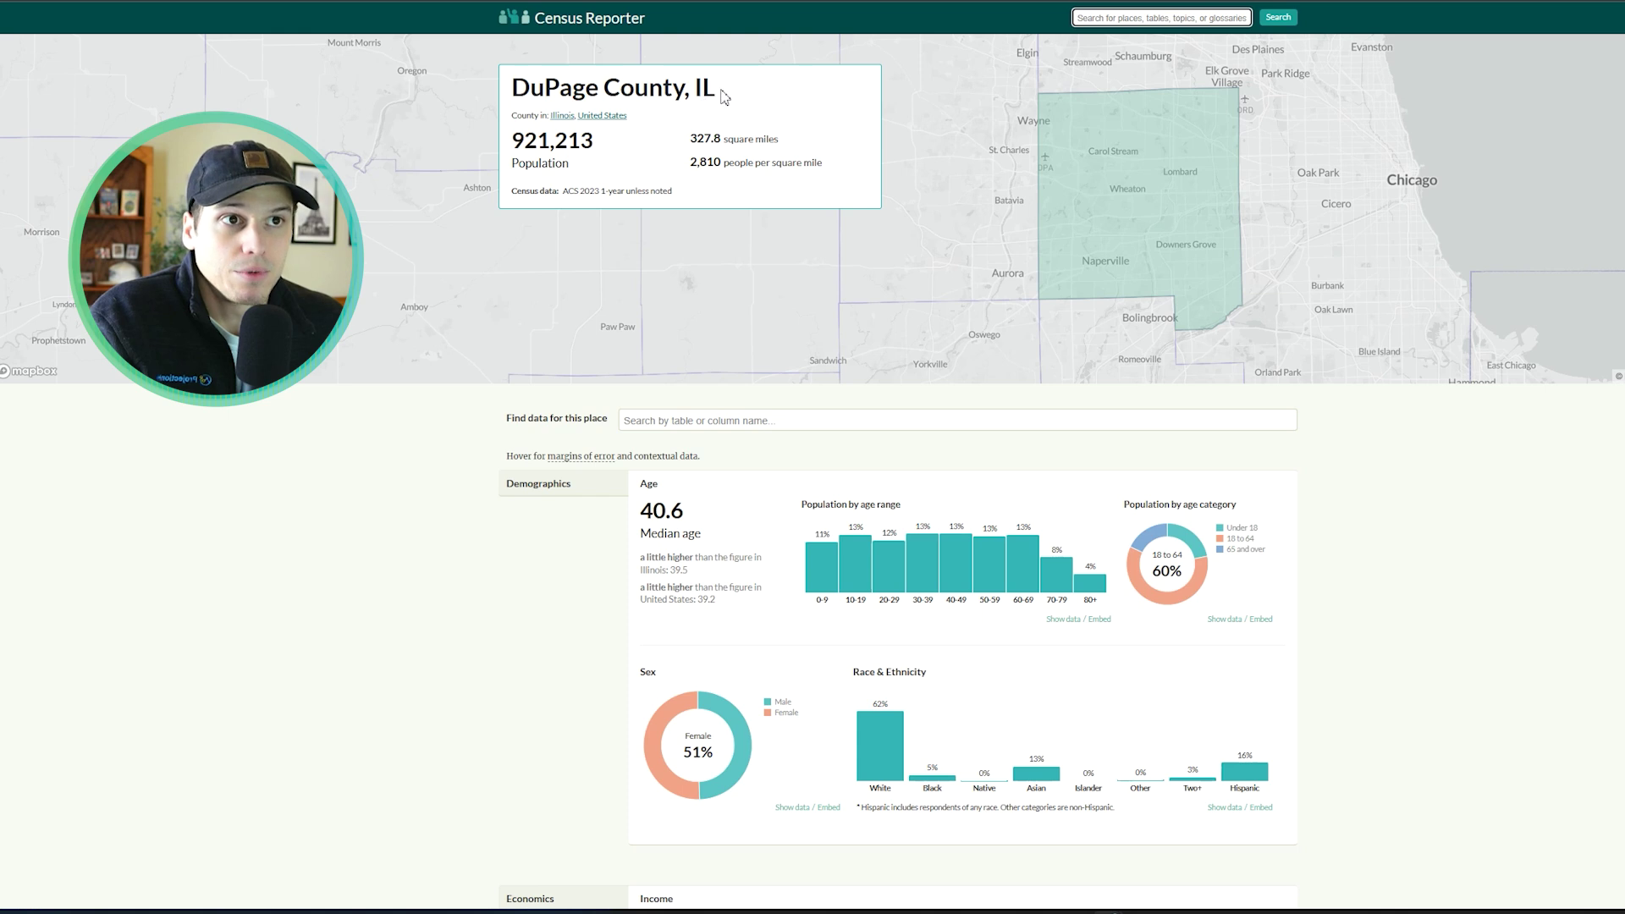
{"action": "scroll", "coordinate": [1269, 169], "scroll_direction": "down", "scroll_amount": 3}
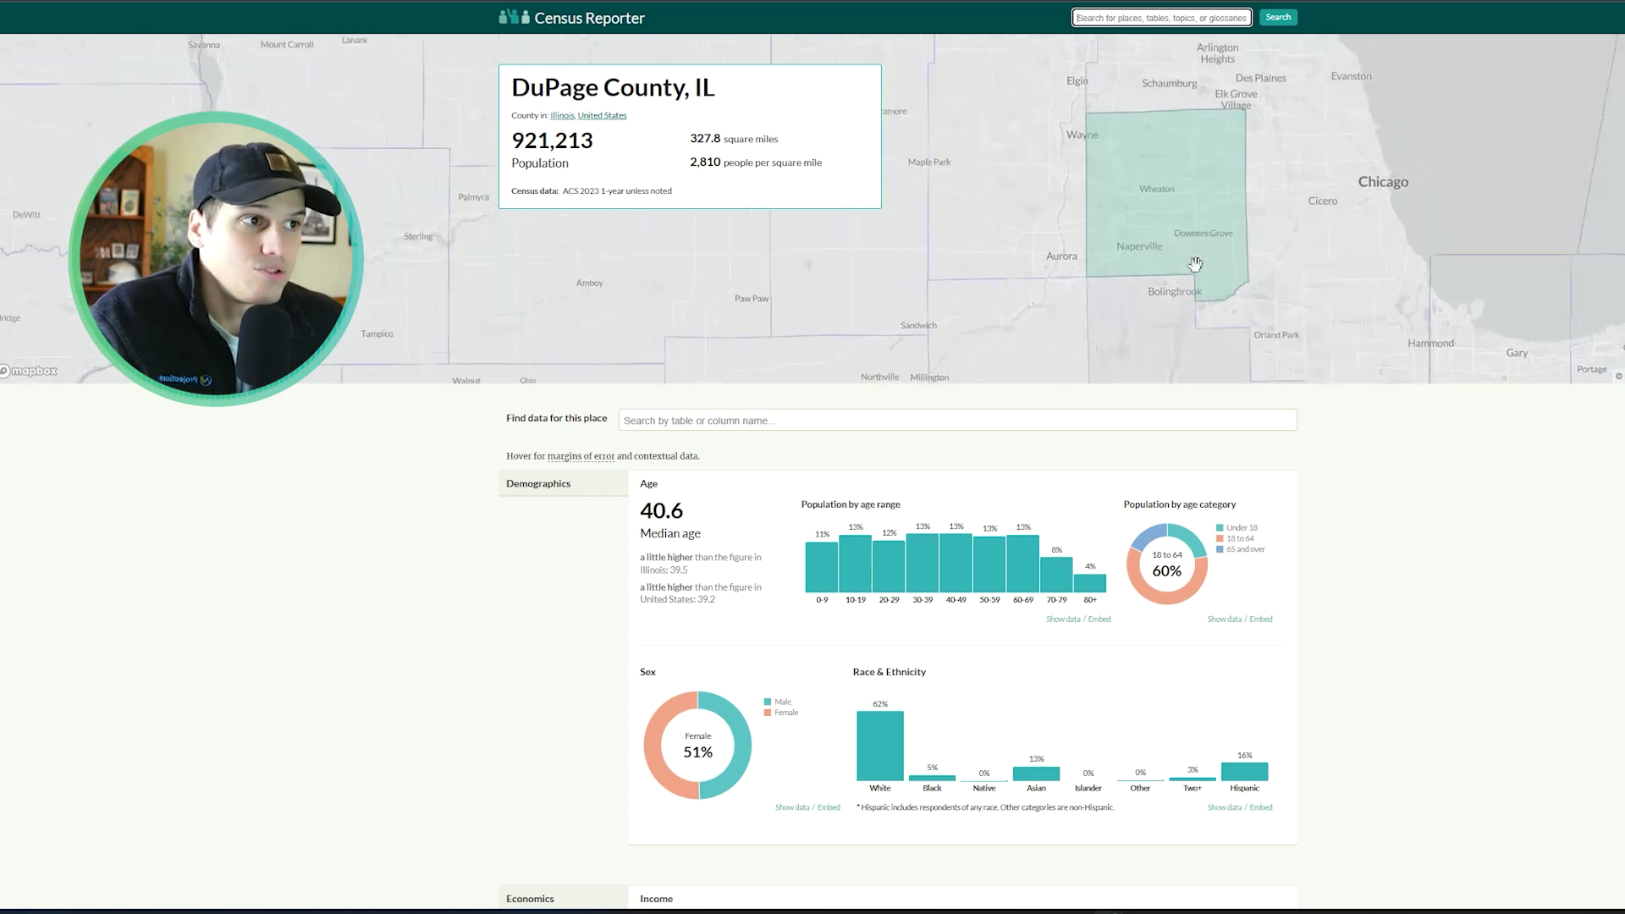
{"action": "scroll", "coordinate": [538, 446], "scroll_direction": "down", "scroll_amount": 7}
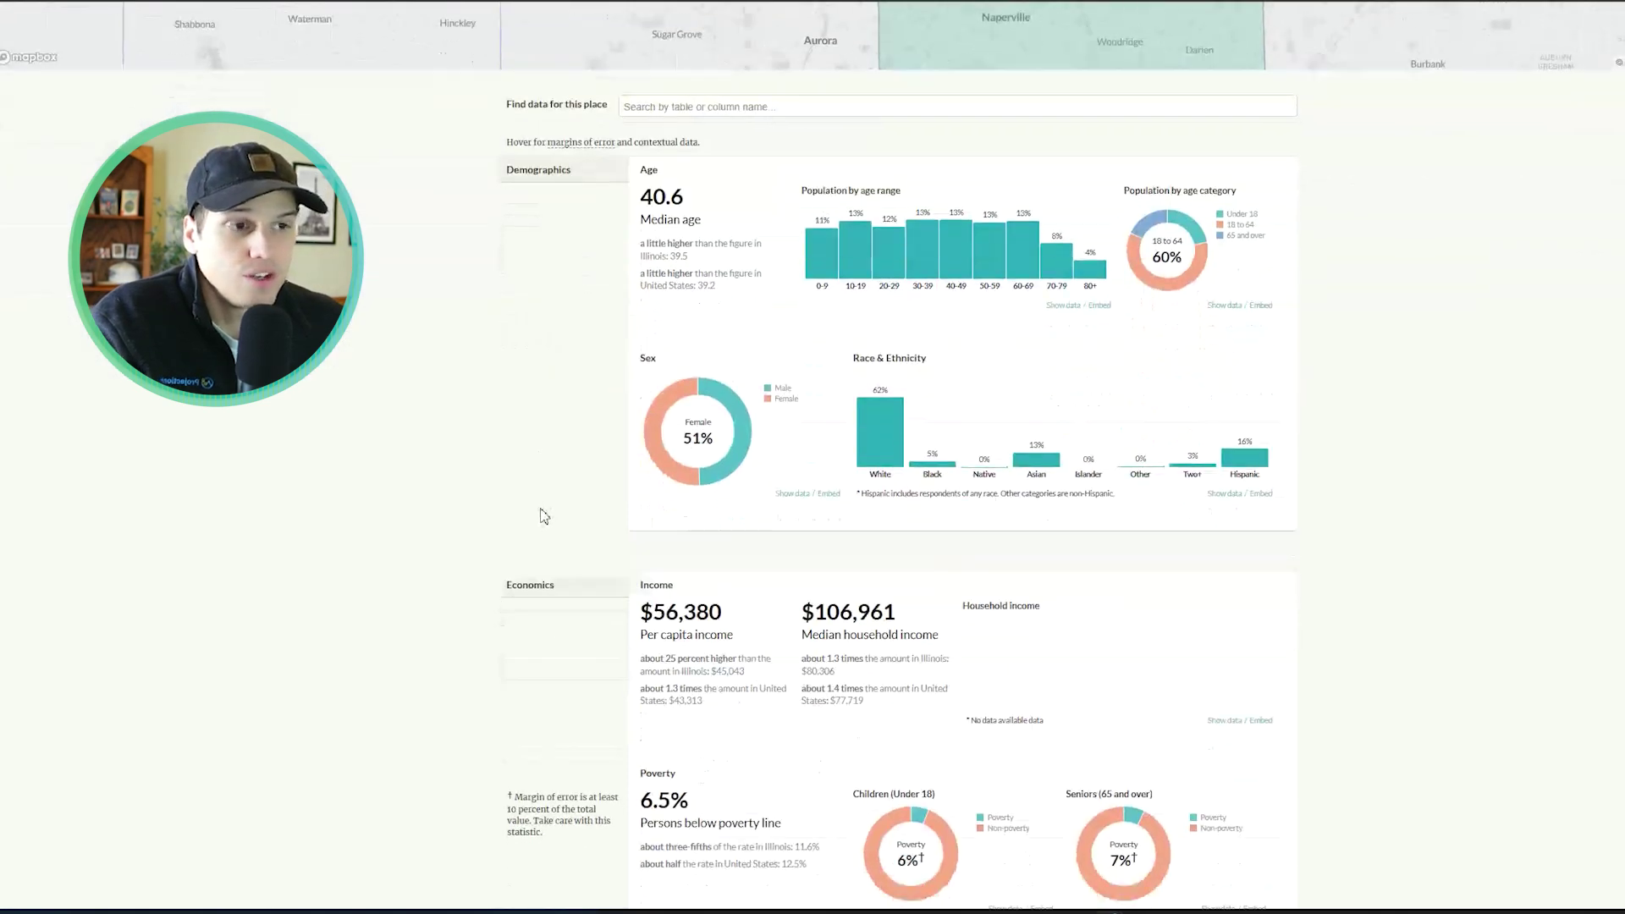
{"action": "scroll", "coordinate": [584, 499], "scroll_direction": "down", "scroll_amount": 18}
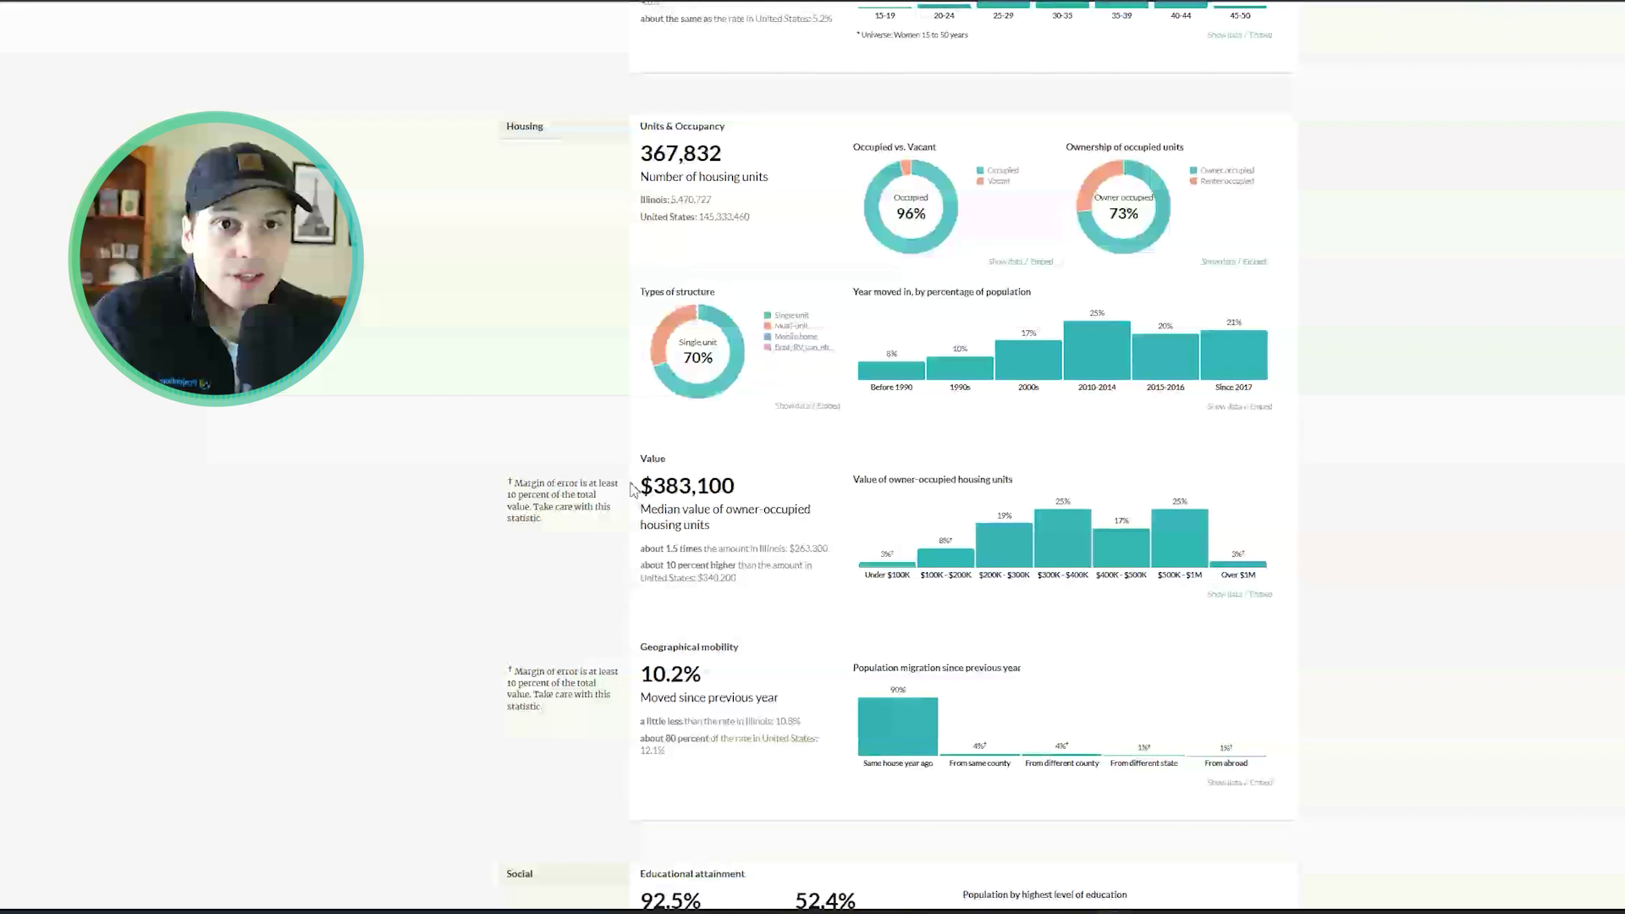
{"action": "scroll", "coordinate": [606, 516], "scroll_direction": "up", "scroll_amount": 5}
{"action": "scroll", "coordinate": [606, 516], "scroll_direction": "up", "scroll_amount": 16}
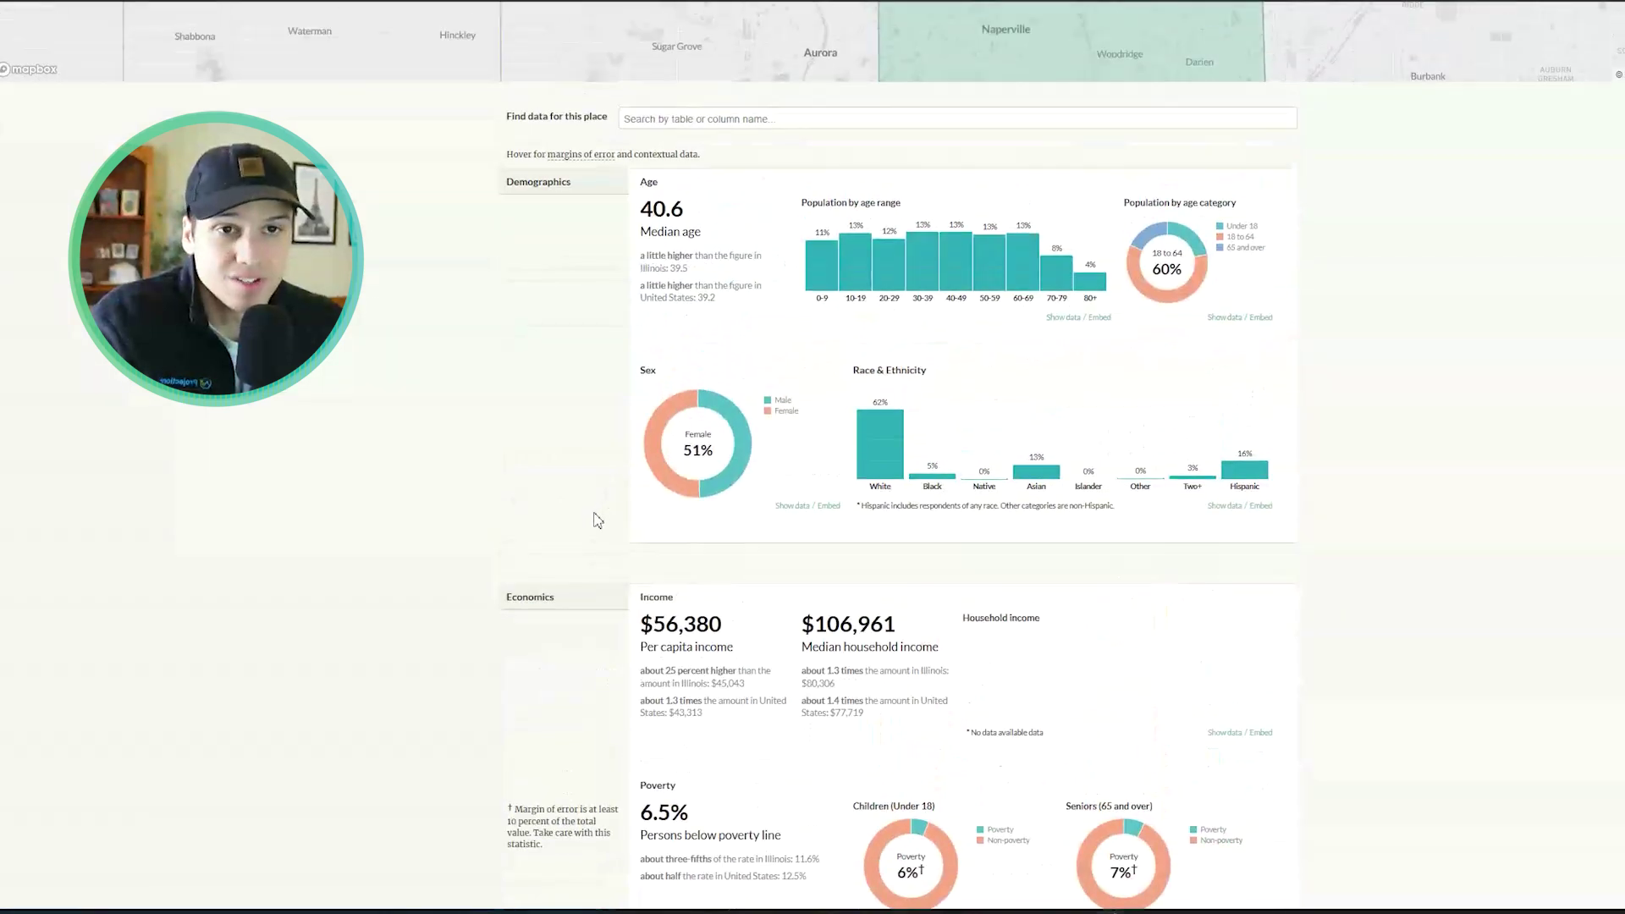
{"action": "scroll", "coordinate": [588, 517], "scroll_direction": "up", "scroll_amount": 2}
{"action": "scroll", "coordinate": [555, 533], "scroll_direction": "down", "scroll_amount": 3}
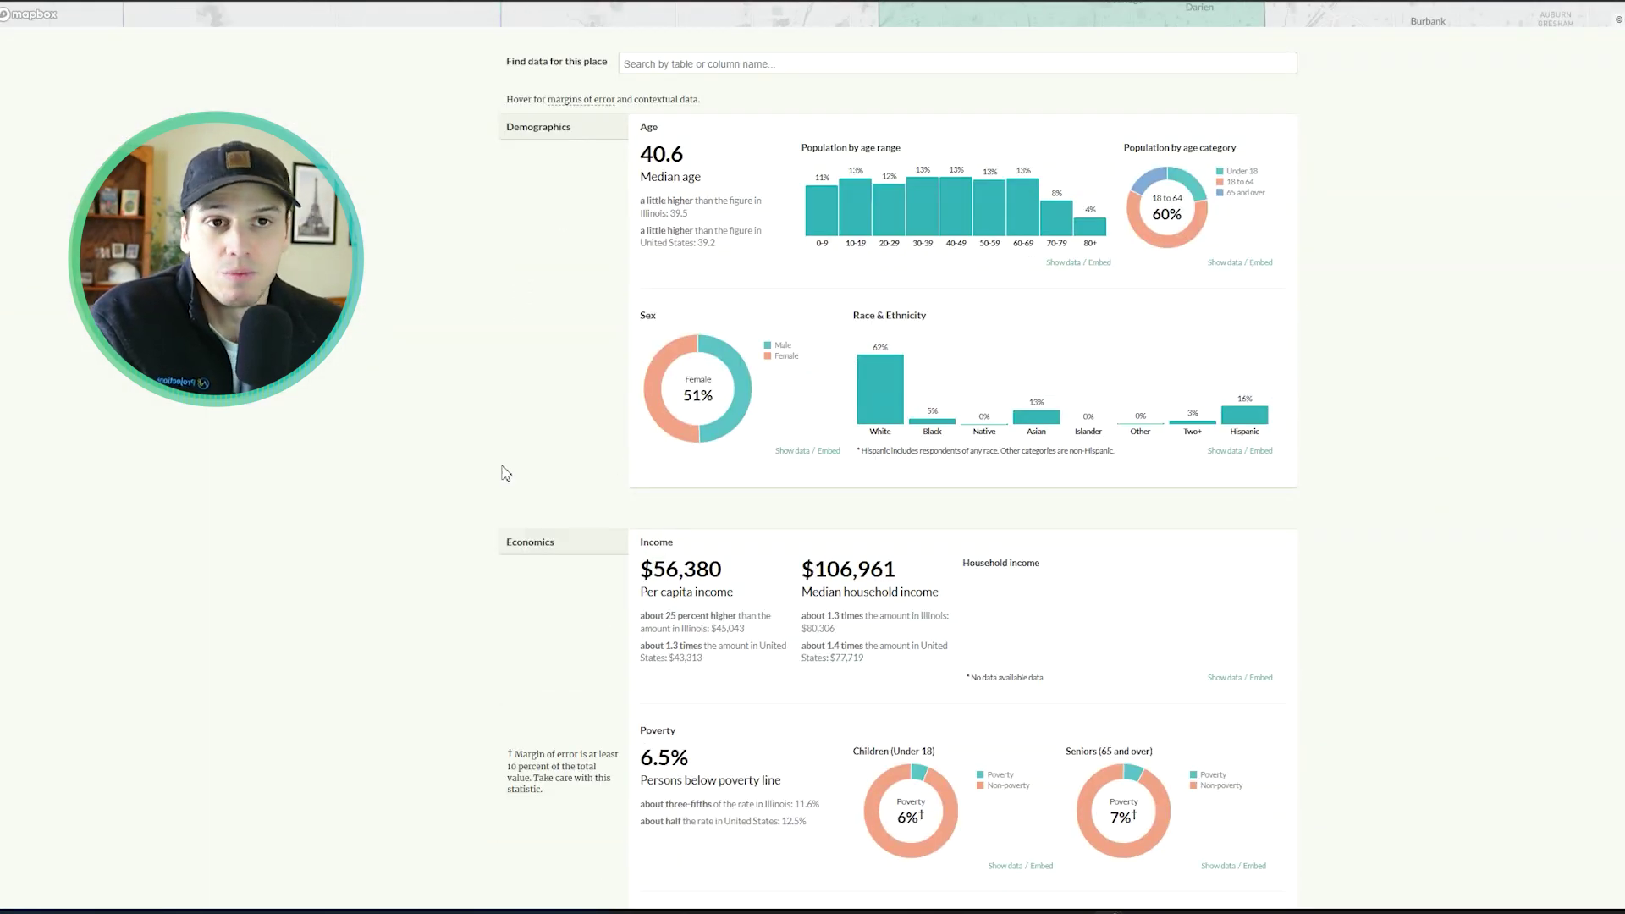
Examine the per capita and median household income figures in the Economics section of the county profile
{"action": "scroll", "coordinate": [506, 474], "scroll_direction": "down", "scroll_amount": 3}
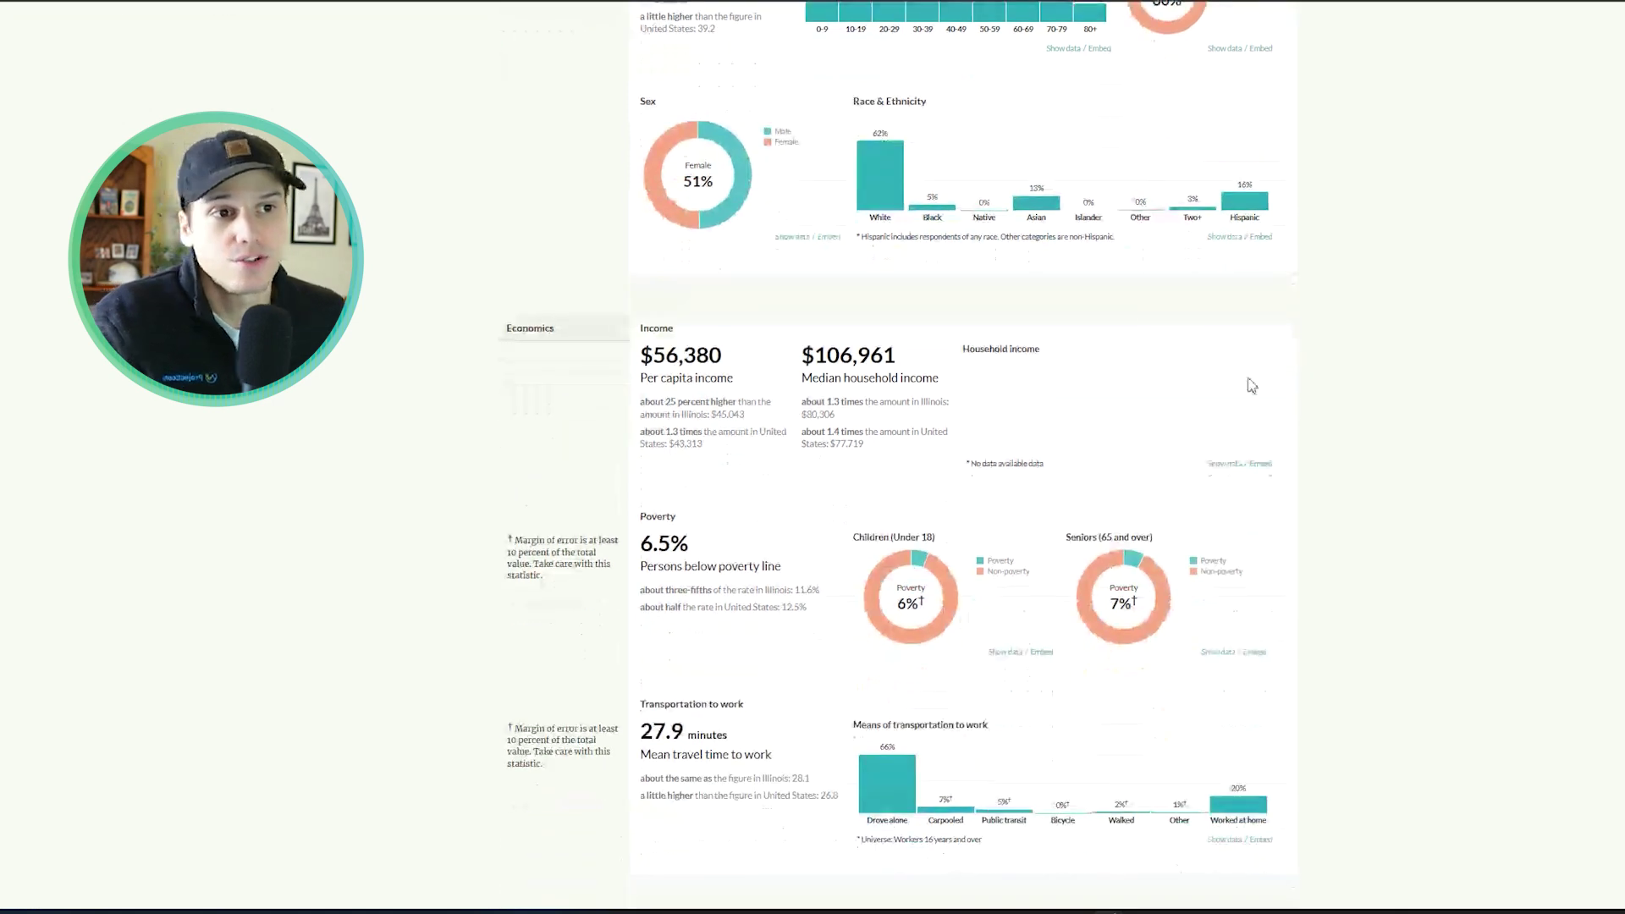
{"action": "scroll", "coordinate": [866, 529], "scroll_direction": "down", "scroll_amount": 2}
{"action": "scroll", "coordinate": [866, 530], "scroll_direction": "up", "scroll_amount": 2}
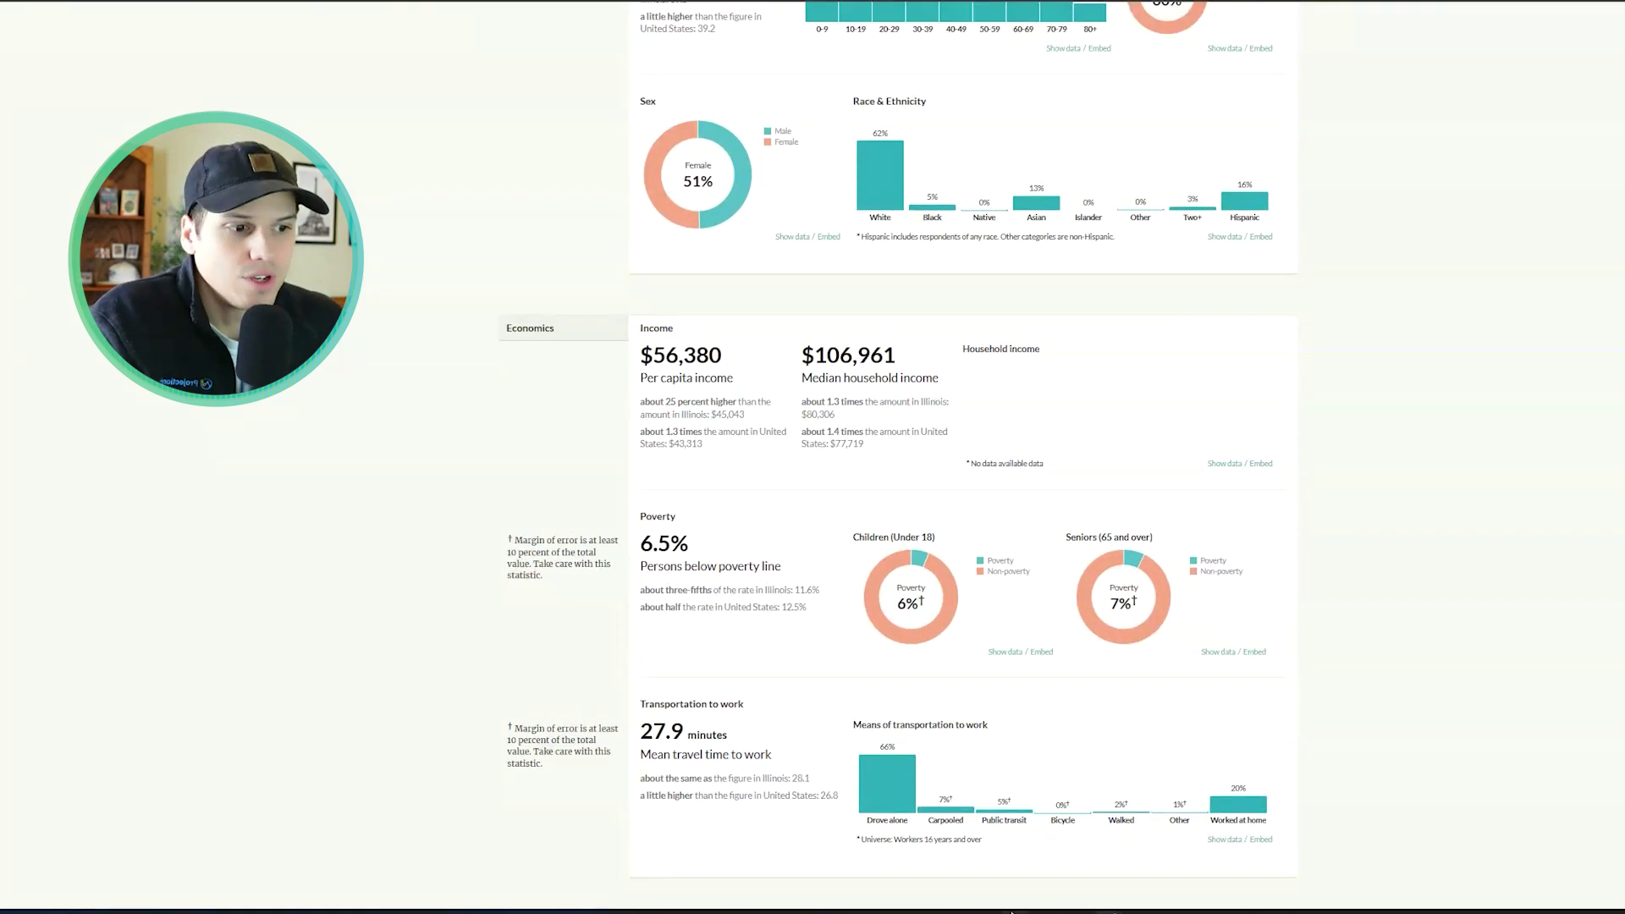
{"action": "left_click_drag", "start_coordinate": [633, 311], "coordinate": [1250, 454]}
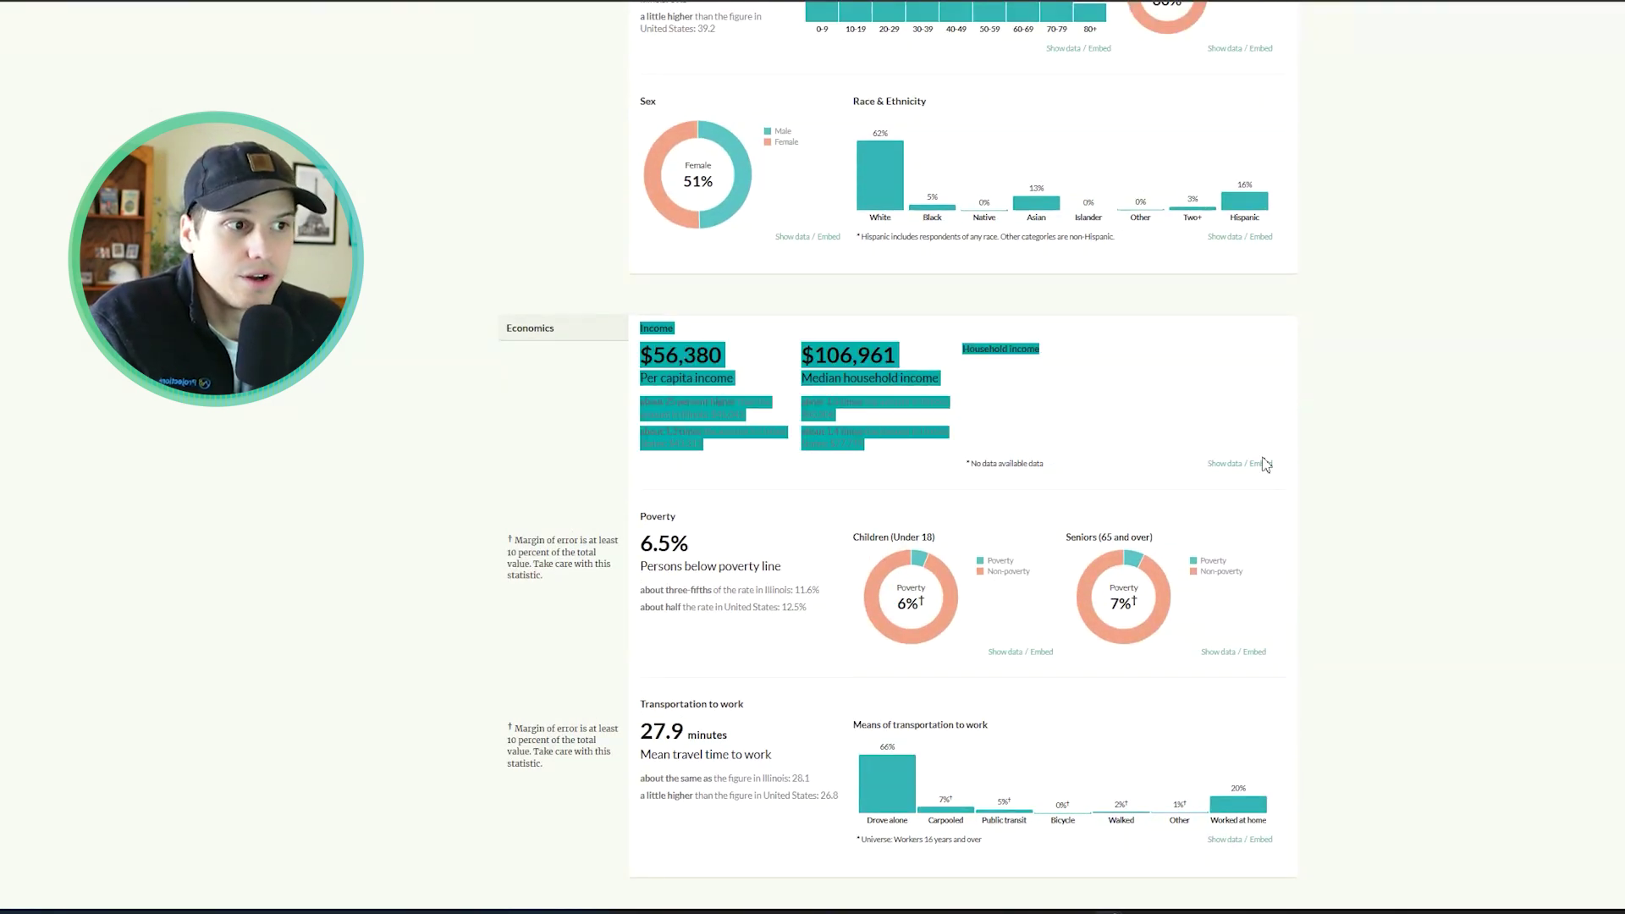
{"action": "left_click", "coordinate": [1159, 396]}
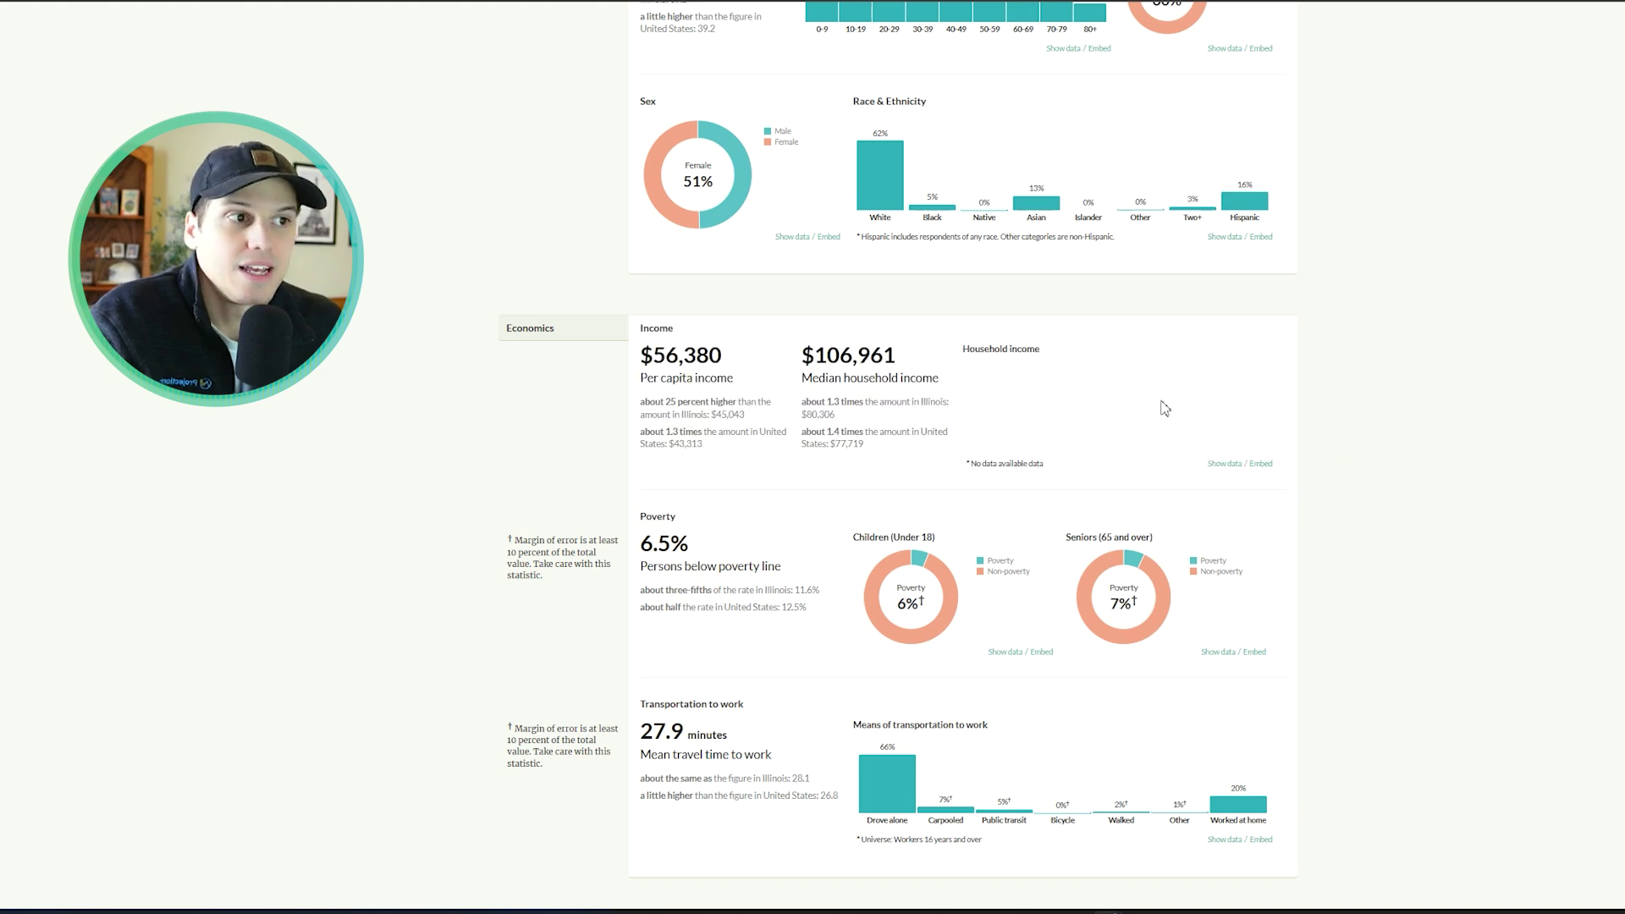
Look over the household, marital status, fertility and housing data in the county profile's Families and Housing sections
{"action": "scroll", "coordinate": [1160, 396], "scroll_direction": "down", "scroll_amount": 3}
{"action": "scroll", "coordinate": [799, 656], "scroll_direction": "down", "scroll_amount": 7}
{"action": "mouse_move", "coordinate": [1034, 601]}
{"action": "scroll", "coordinate": [863, 593], "scroll_direction": "down", "scroll_amount": 3}
{"action": "scroll", "coordinate": [830, 604], "scroll_direction": "up", "scroll_amount": 2}
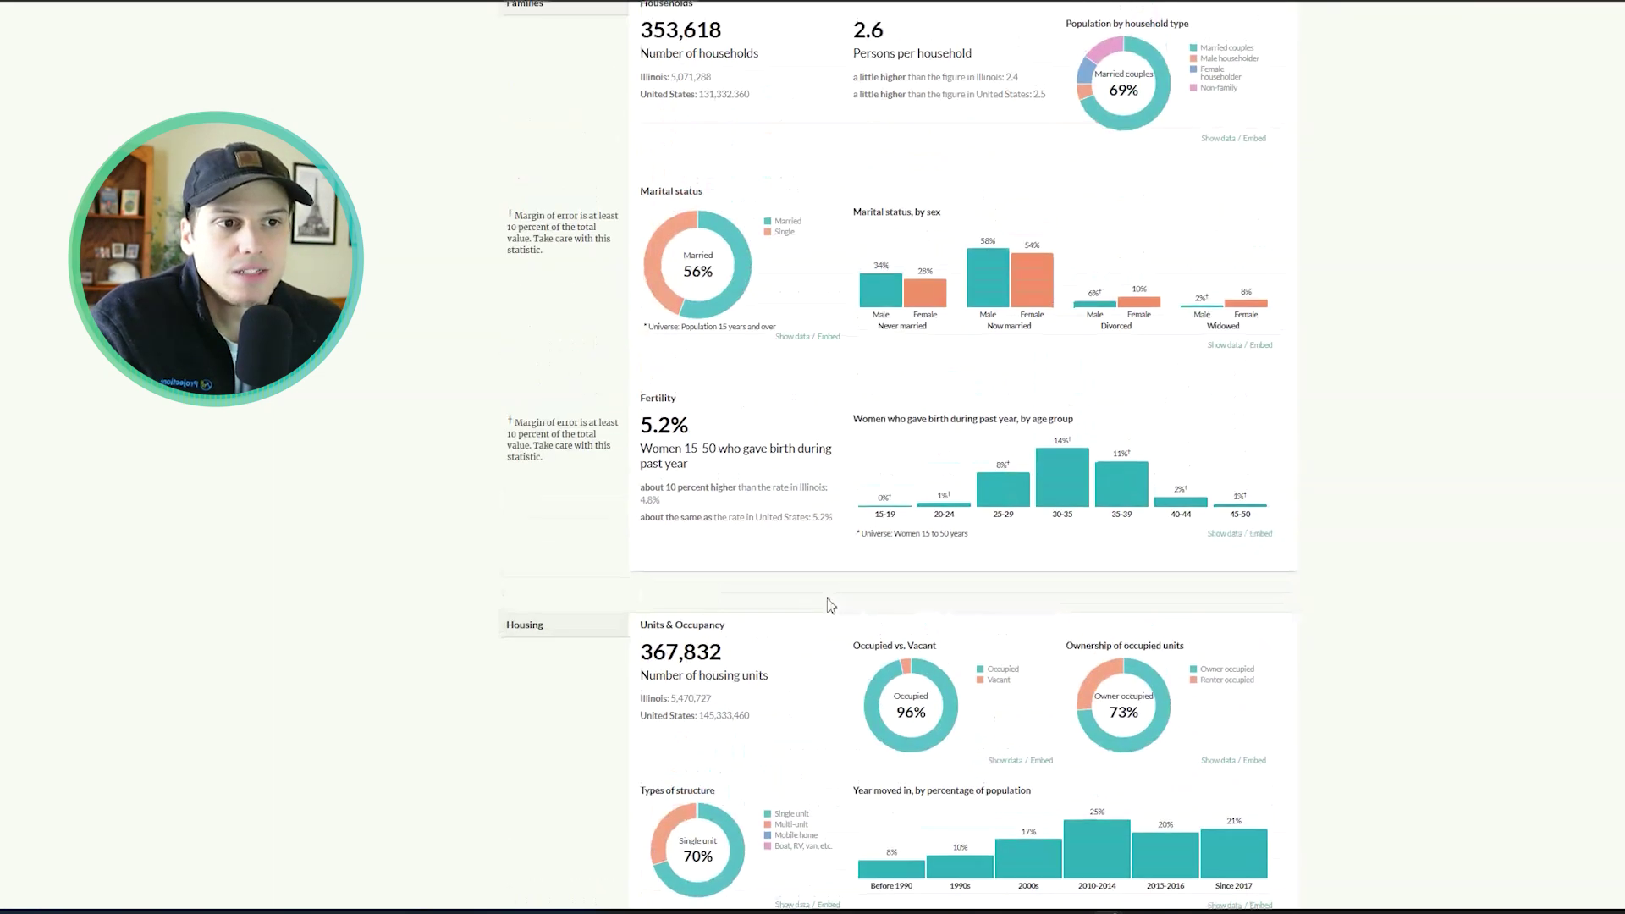
{"action": "scroll", "coordinate": [830, 604], "scroll_direction": "down", "scroll_amount": 6}
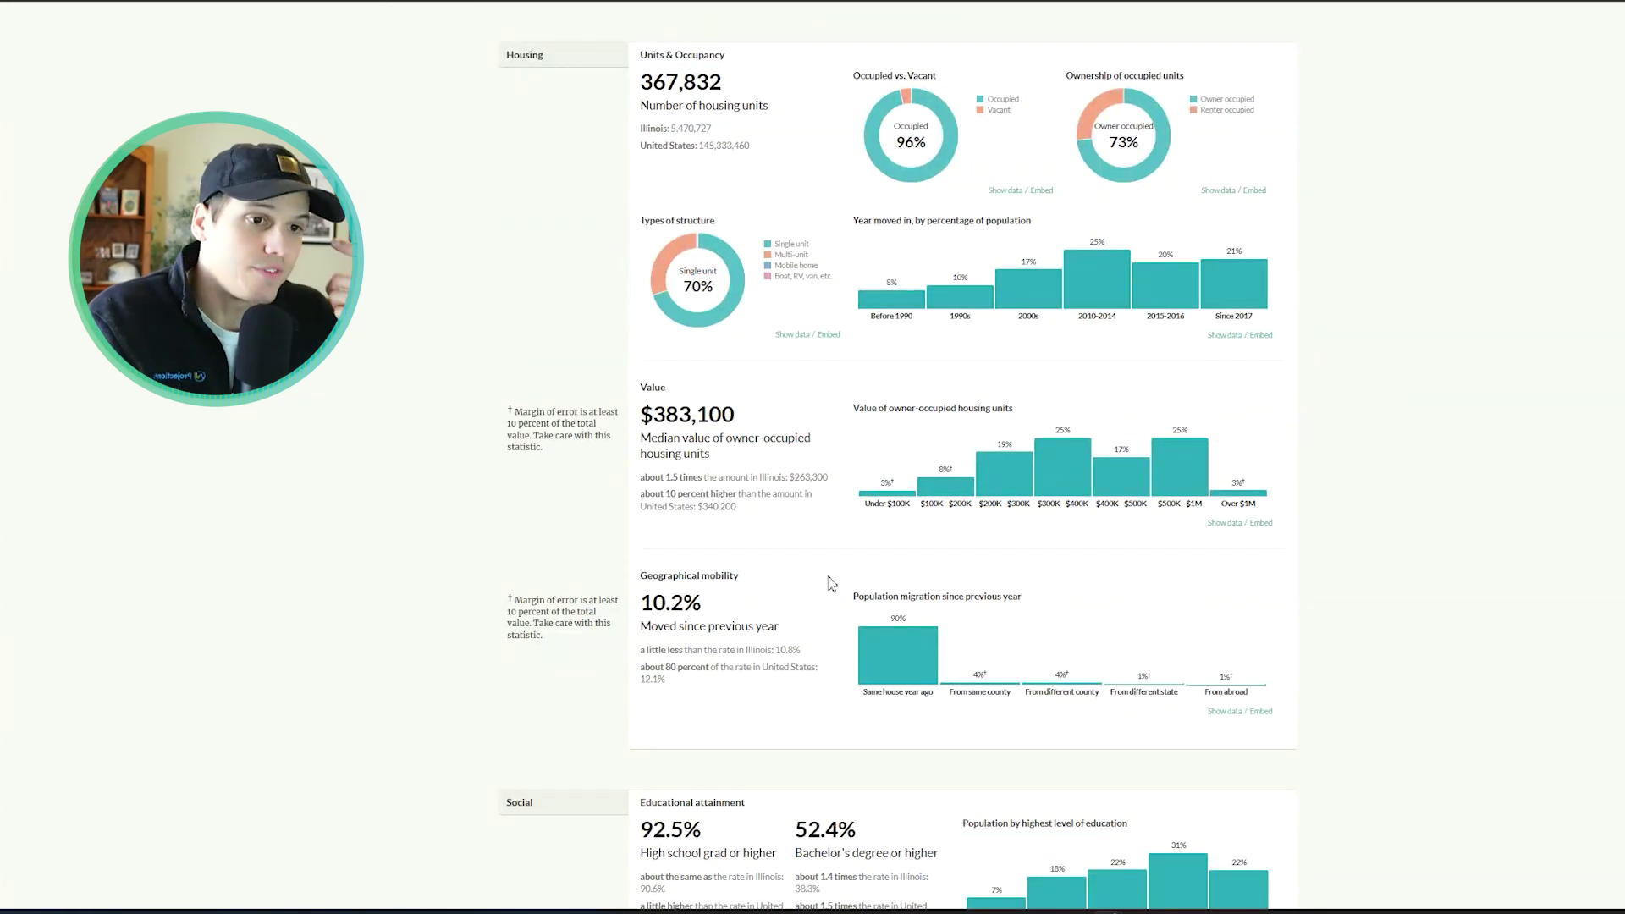
Revisit the Demographics charts, including Race & Ethnicity, and the Economics figures of the county profile
{"action": "scroll", "coordinate": [834, 576], "scroll_direction": "up", "scroll_amount": 14}
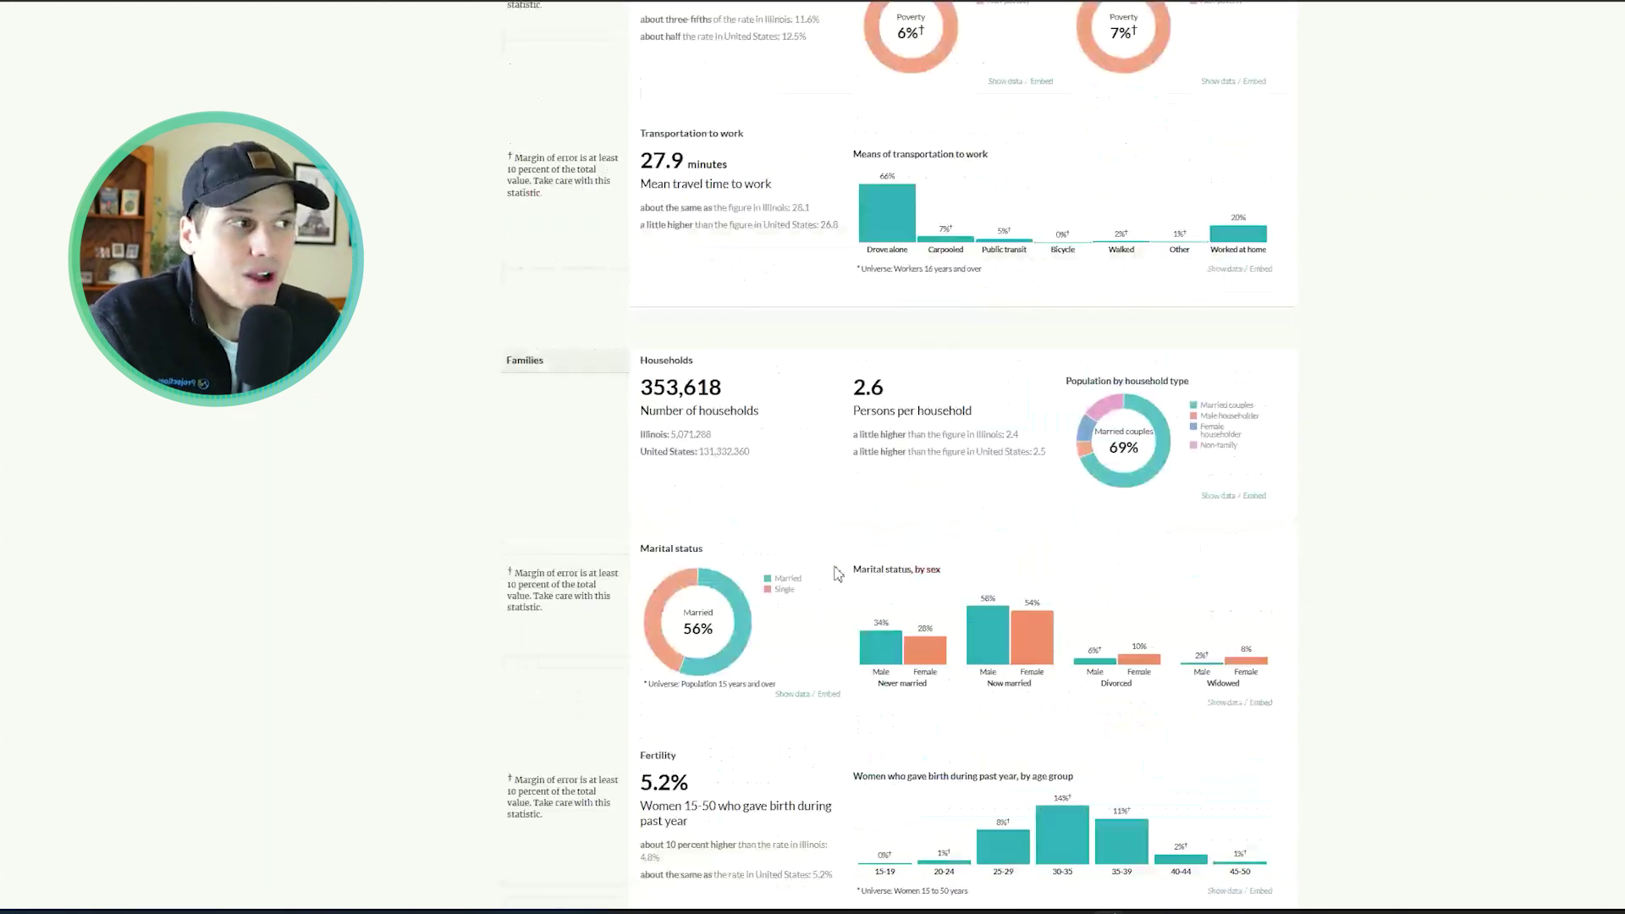
{"action": "scroll", "coordinate": [855, 558], "scroll_direction": "up", "scroll_amount": 3}
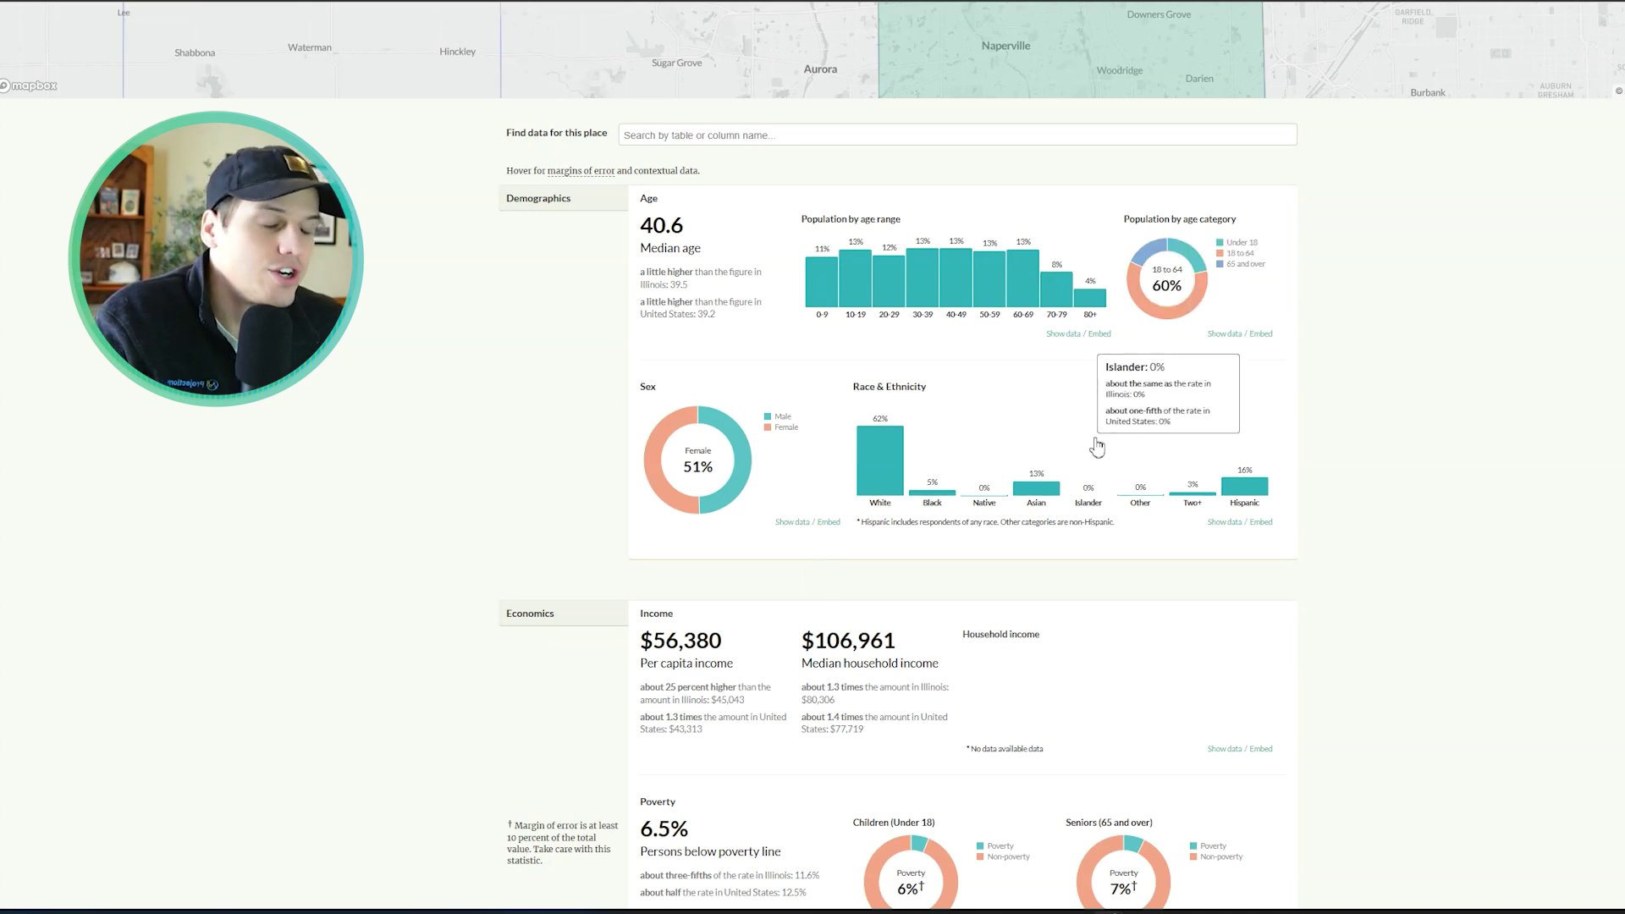
{"action": "scroll", "coordinate": [1158, 340], "scroll_direction": "down", "scroll_amount": 3}
{"action": "scroll", "coordinate": [1157, 340], "scroll_direction": "down", "scroll_amount": 1}
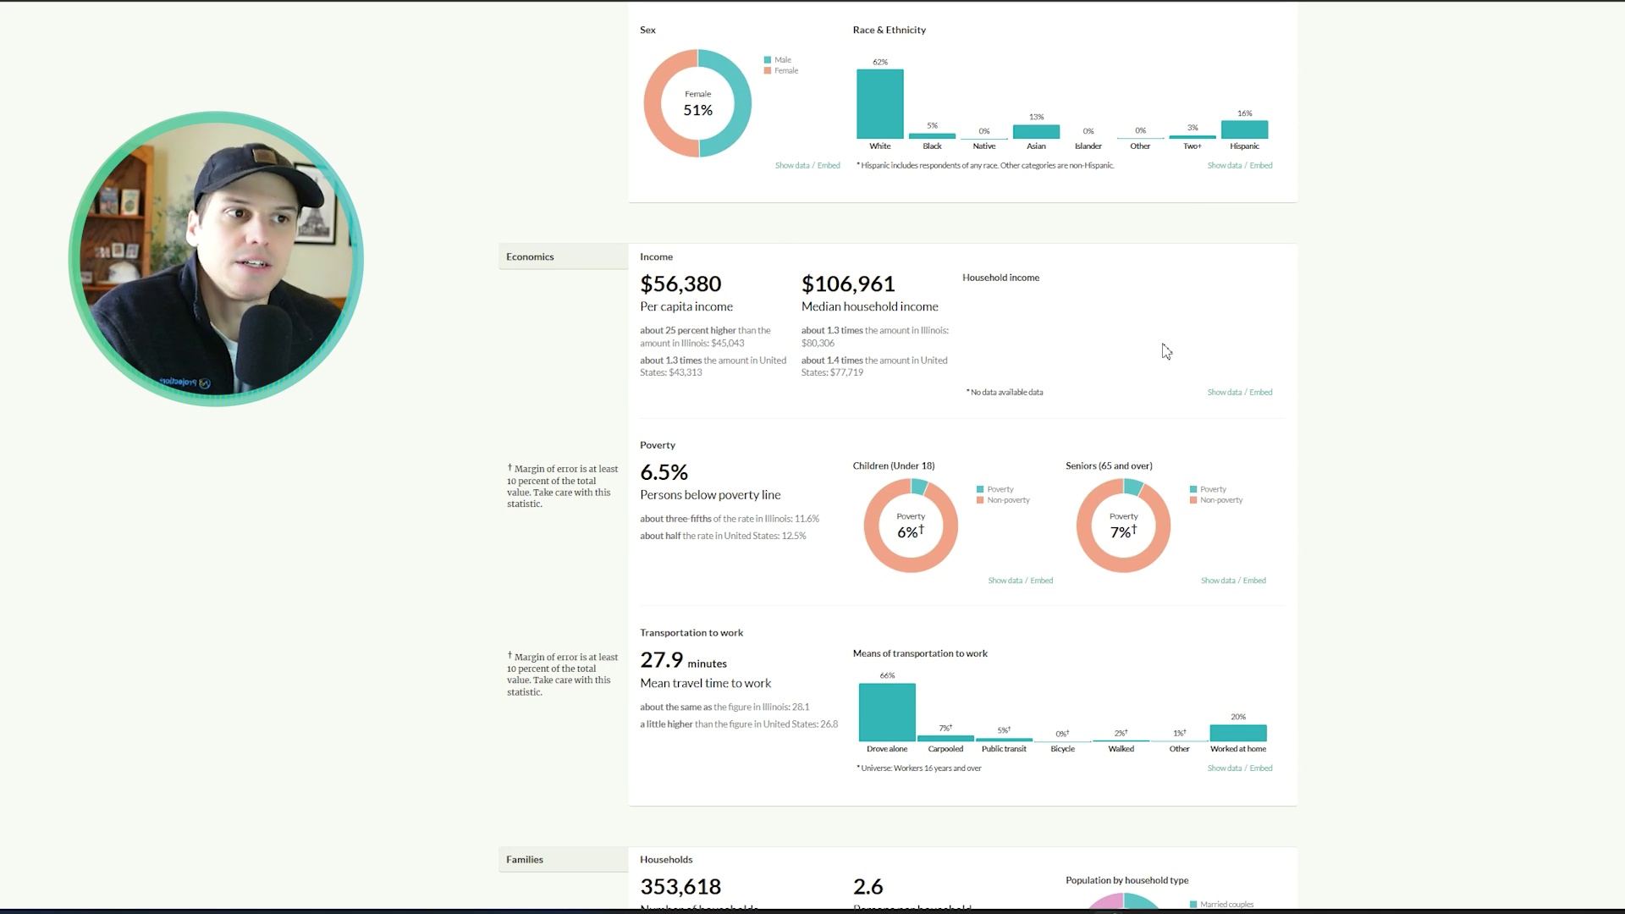
Switch back to the business plan in Google Docs and review the DuPage County demographic and income charts under Market Analysis
{"action": "scroll", "coordinate": [1148, 330], "scroll_direction": "up", "scroll_amount": 3}
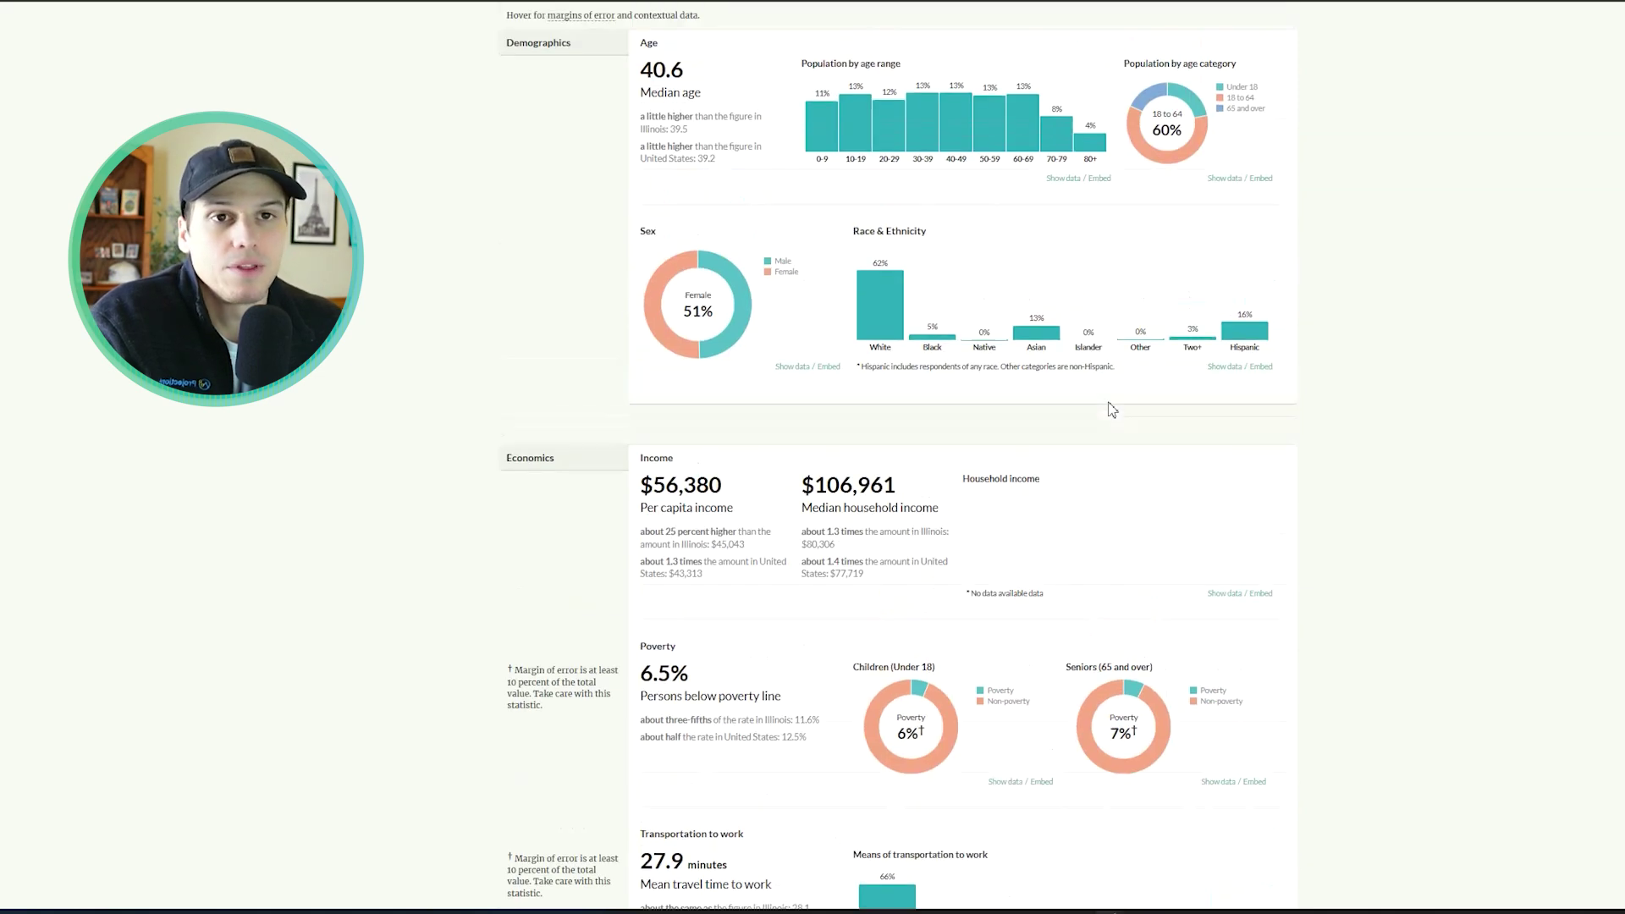
{"action": "scroll", "coordinate": [702, 84], "scroll_direction": "up", "scroll_amount": 5}
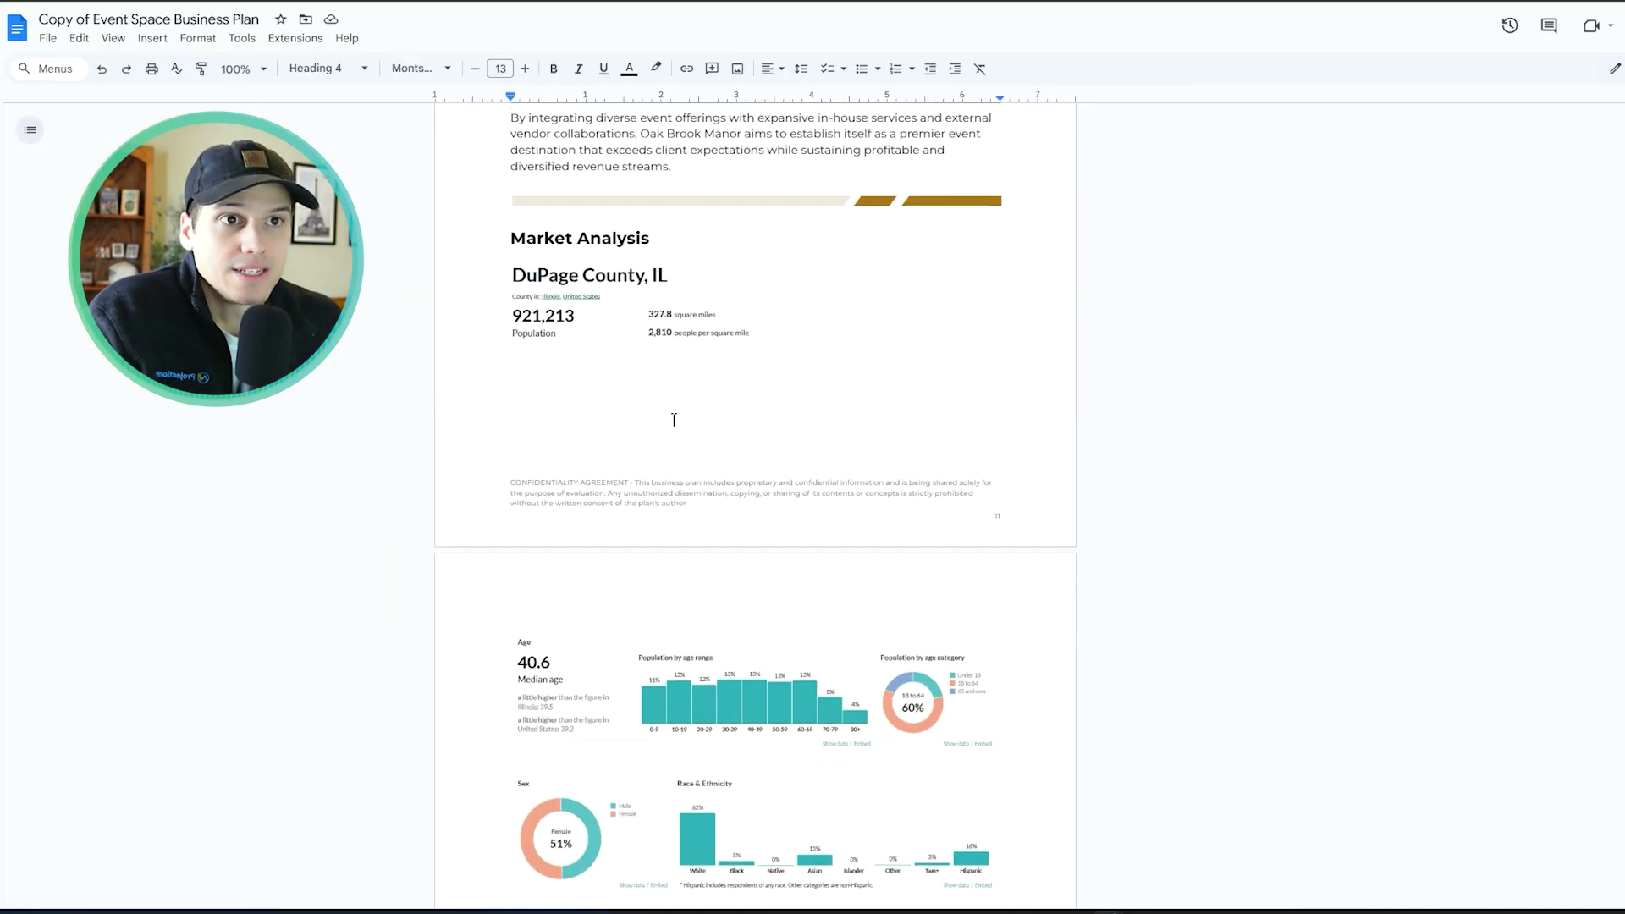
{"action": "scroll", "coordinate": [725, 482], "scroll_direction": "down", "scroll_amount": 2}
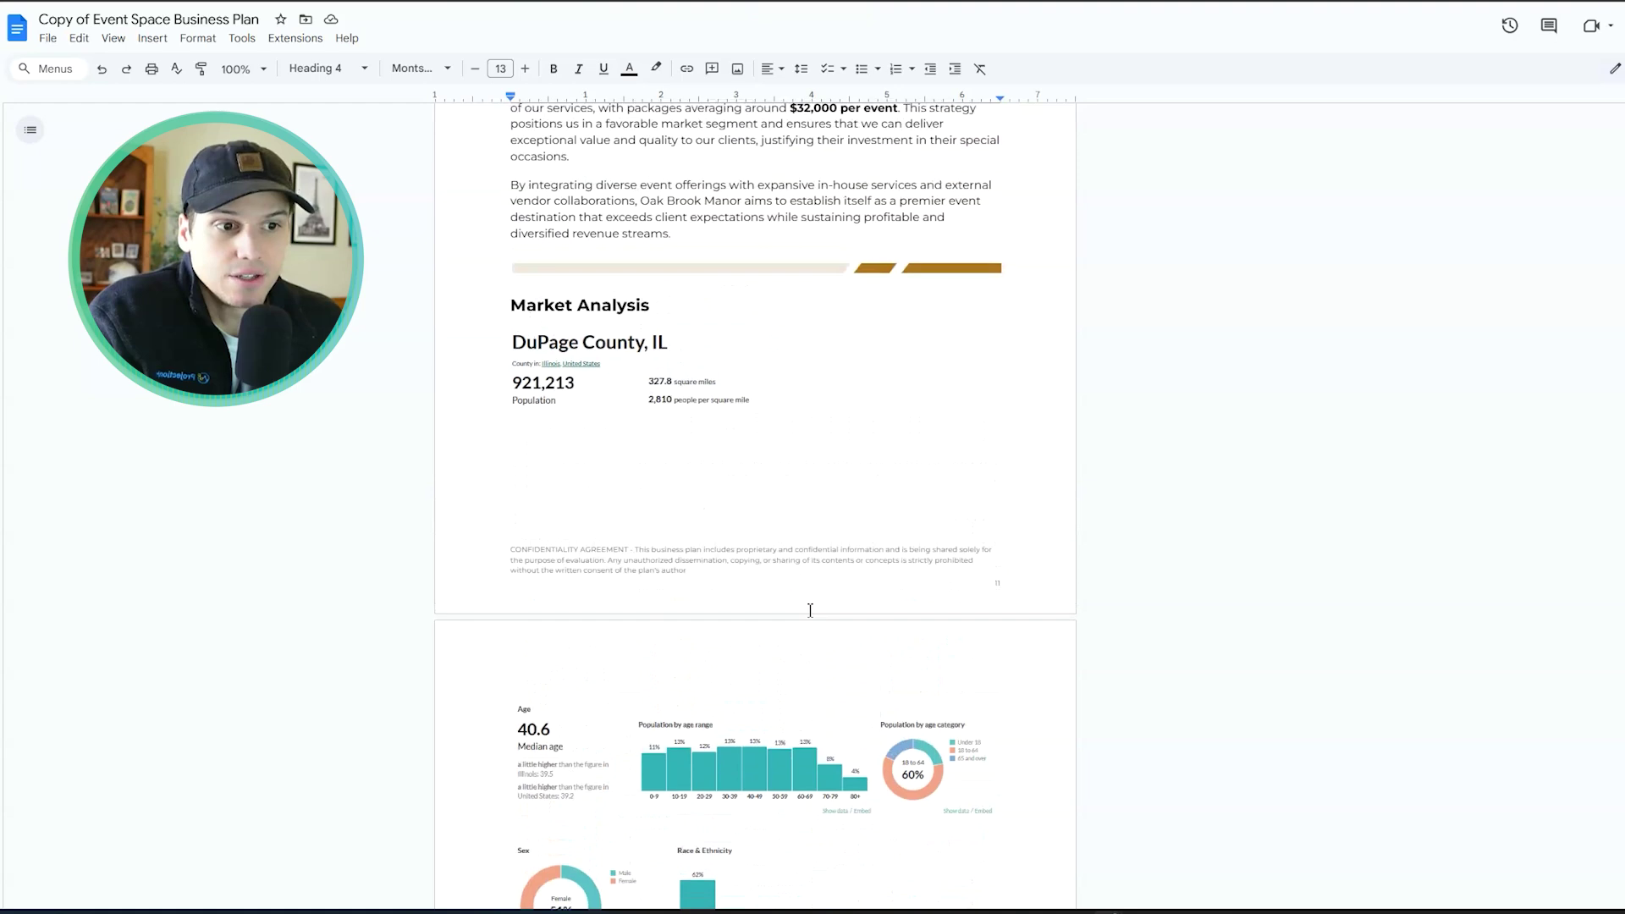
{"action": "scroll", "coordinate": [746, 557], "scroll_direction": "down", "scroll_amount": 3}
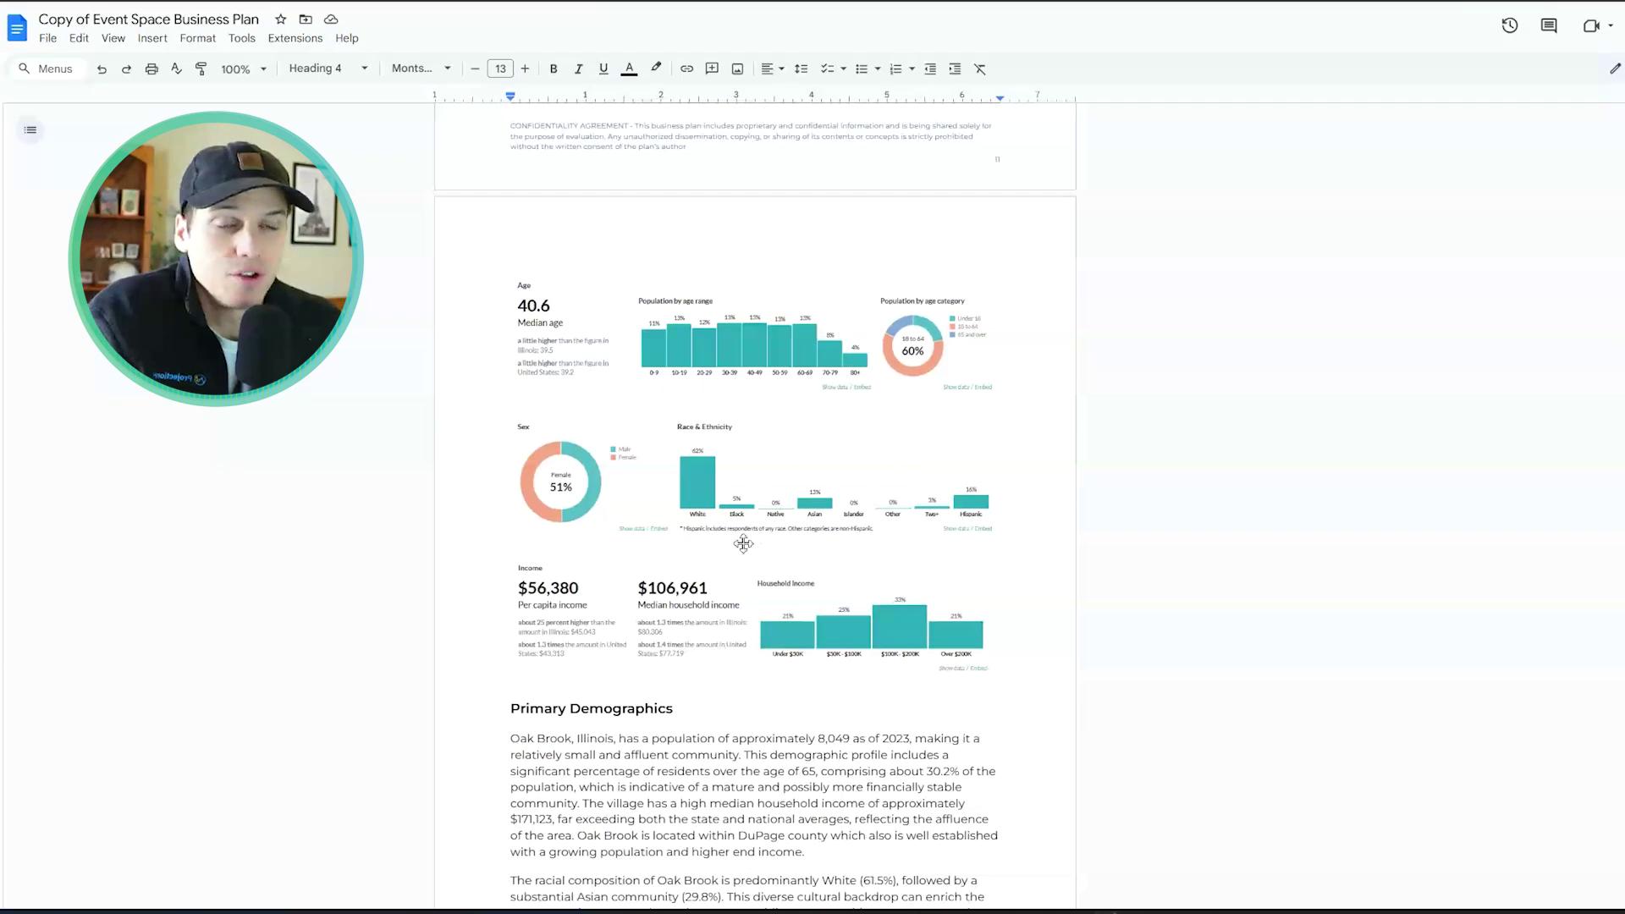
{"action": "scroll", "coordinate": [761, 539], "scroll_direction": "up", "scroll_amount": 2}
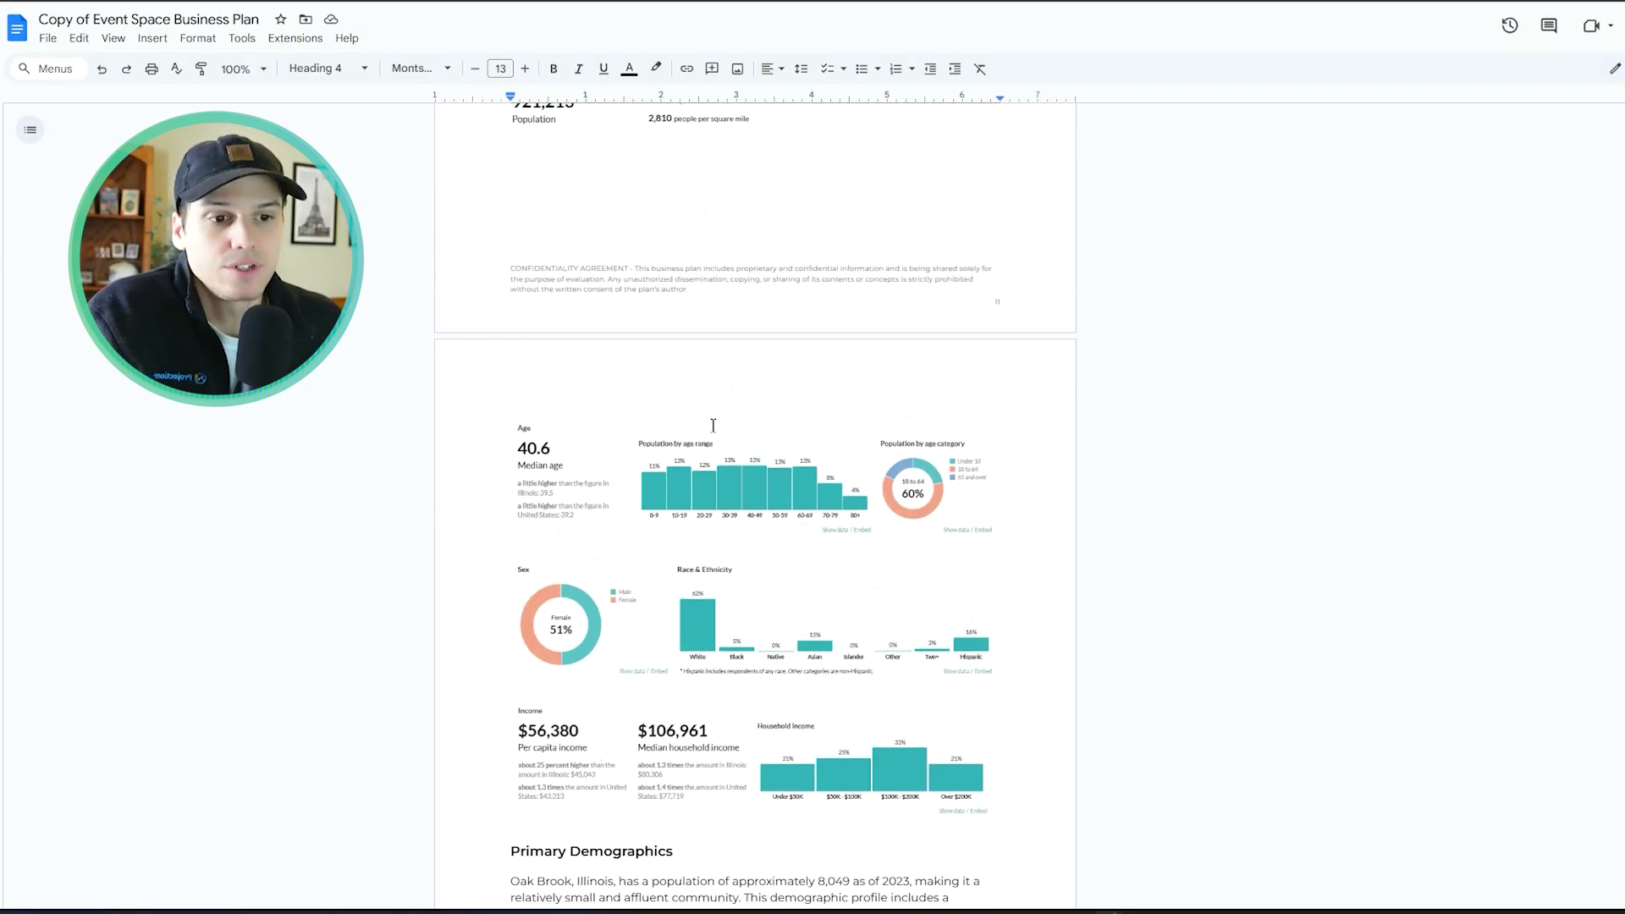
Review the Local Trend Analysis section of the plan, including its search-volume chart and keyword table
{"action": "scroll", "coordinate": [796, 397], "scroll_direction": "down", "scroll_amount": 7}
{"action": "scroll", "coordinate": [796, 397], "scroll_direction": "down", "scroll_amount": 20}
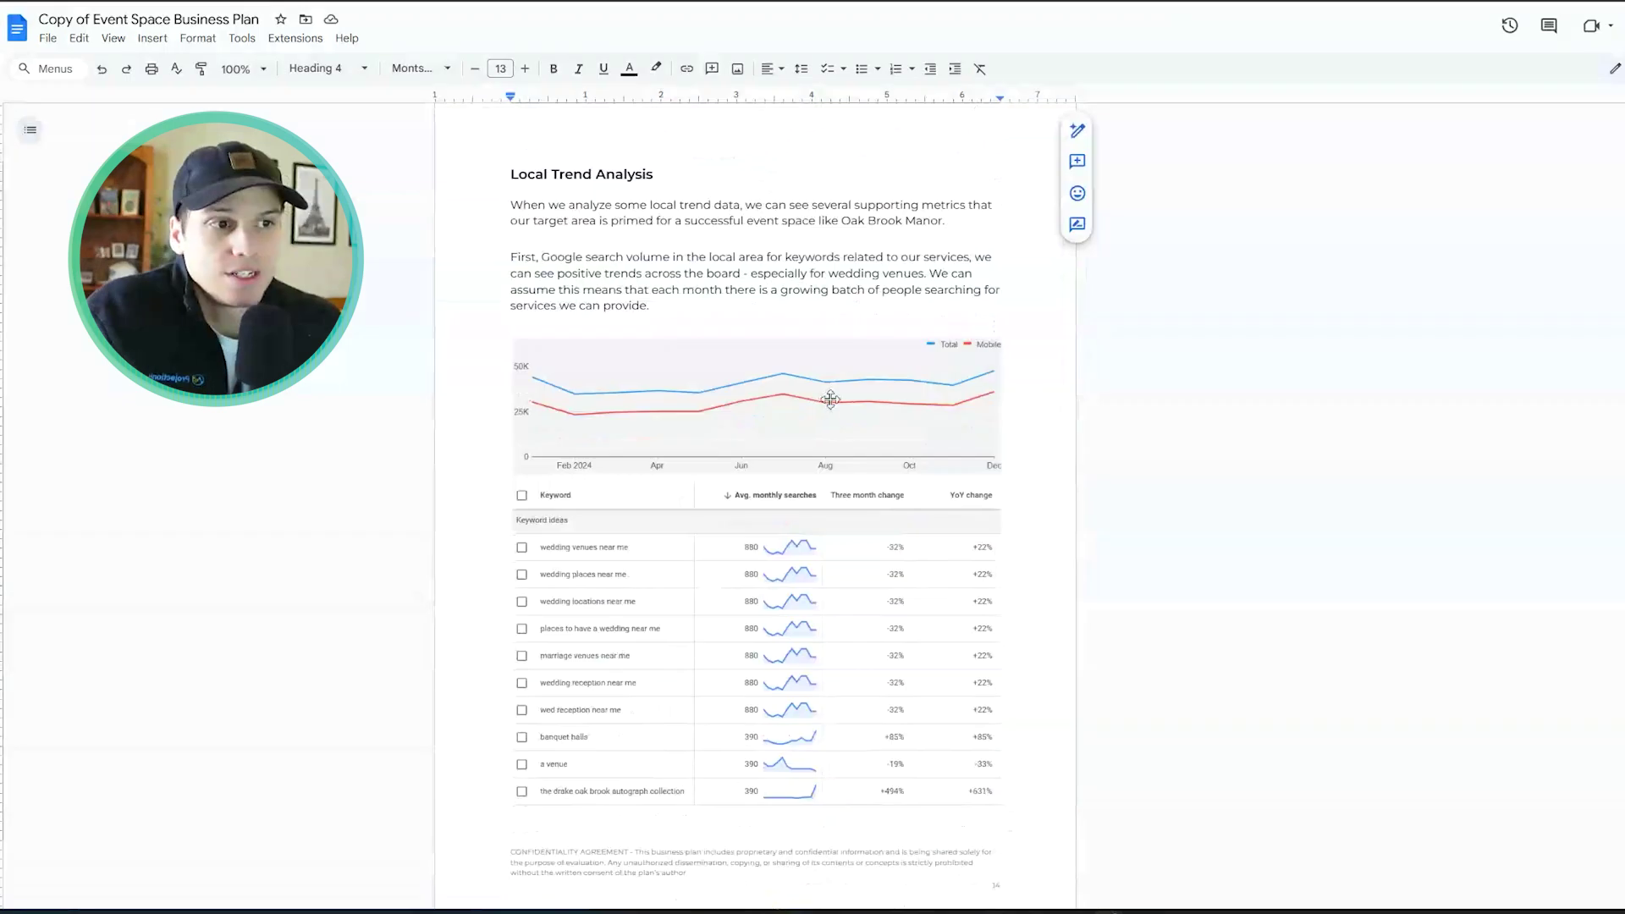
{"action": "left_click", "coordinate": [696, 306]}
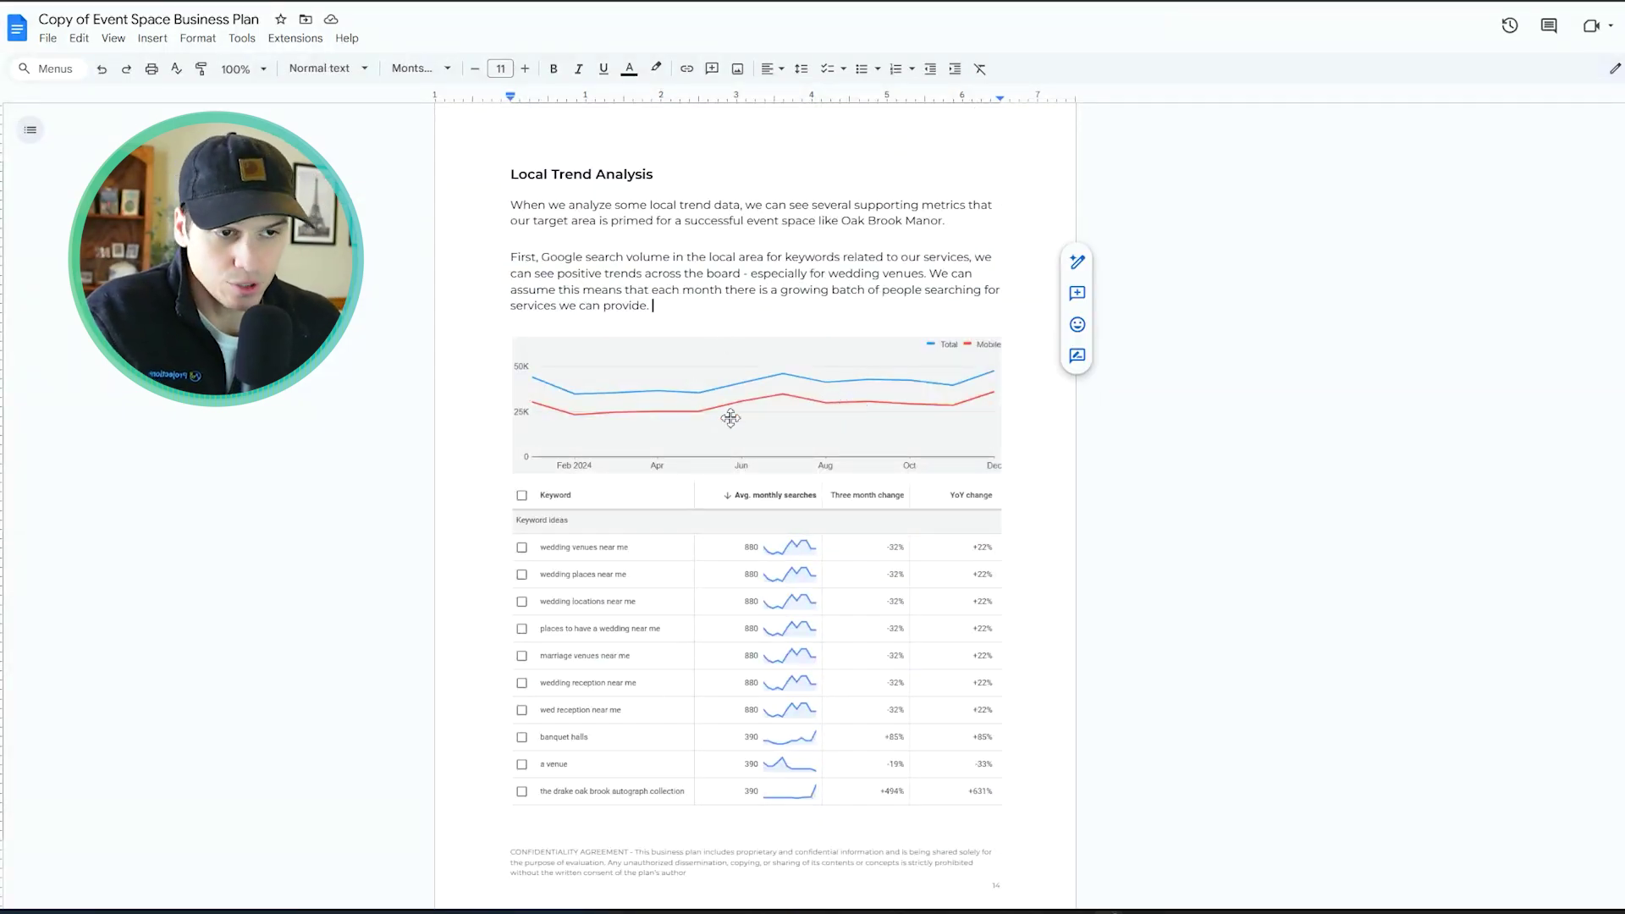
{"action": "scroll", "coordinate": [658, 499], "scroll_direction": "down", "scroll_amount": 2}
{"action": "scroll", "coordinate": [736, 453], "scroll_direction": "up", "scroll_amount": 3}
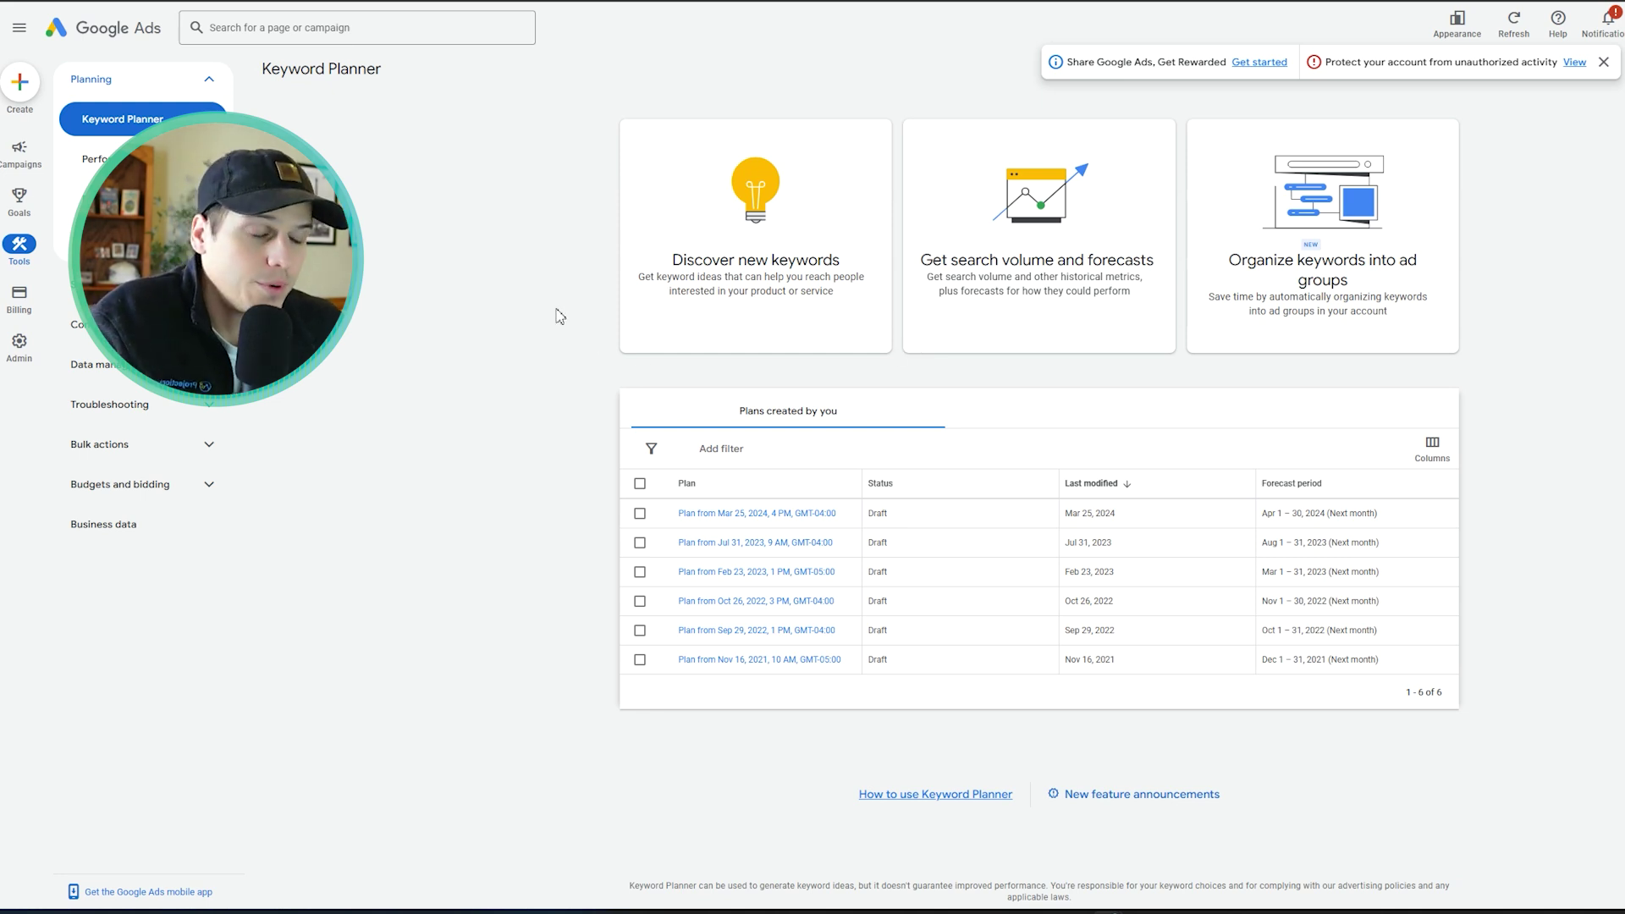
Switch to Google Ads Keyword Planner and start discovering new keywords, with DuPage County, Illinois replacing United States as the target location
{"action": "left_click", "coordinate": [777, 241]}
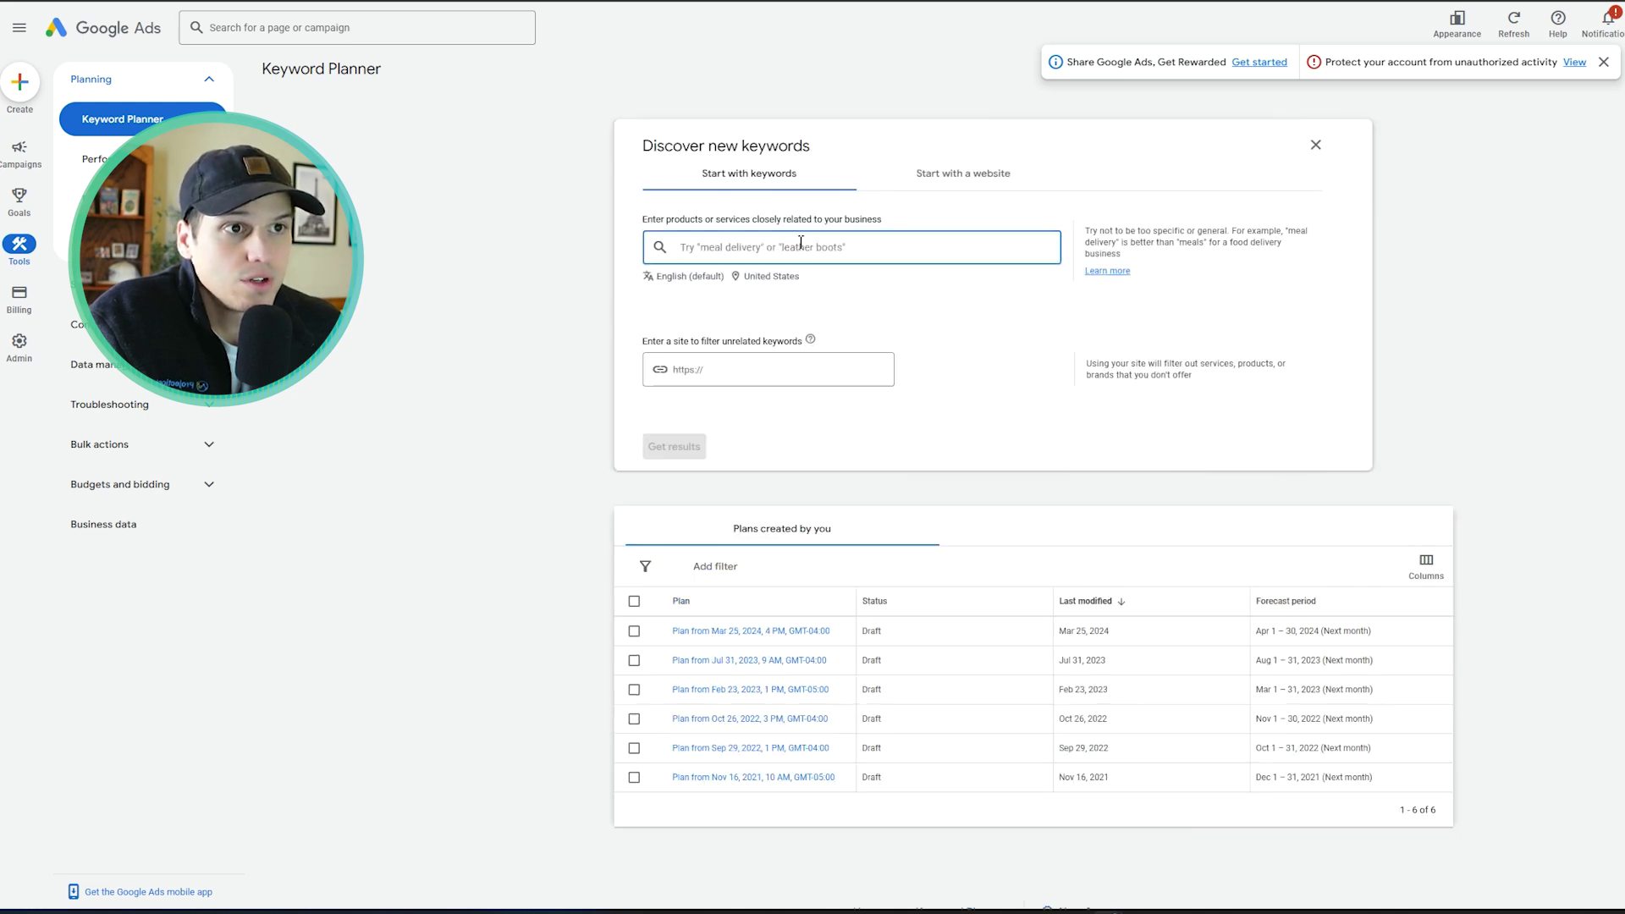
{"action": "left_click", "coordinate": [770, 277]}
{"action": "left_click", "coordinate": [762, 323]}
{"action": "type", "text": "dupage"}
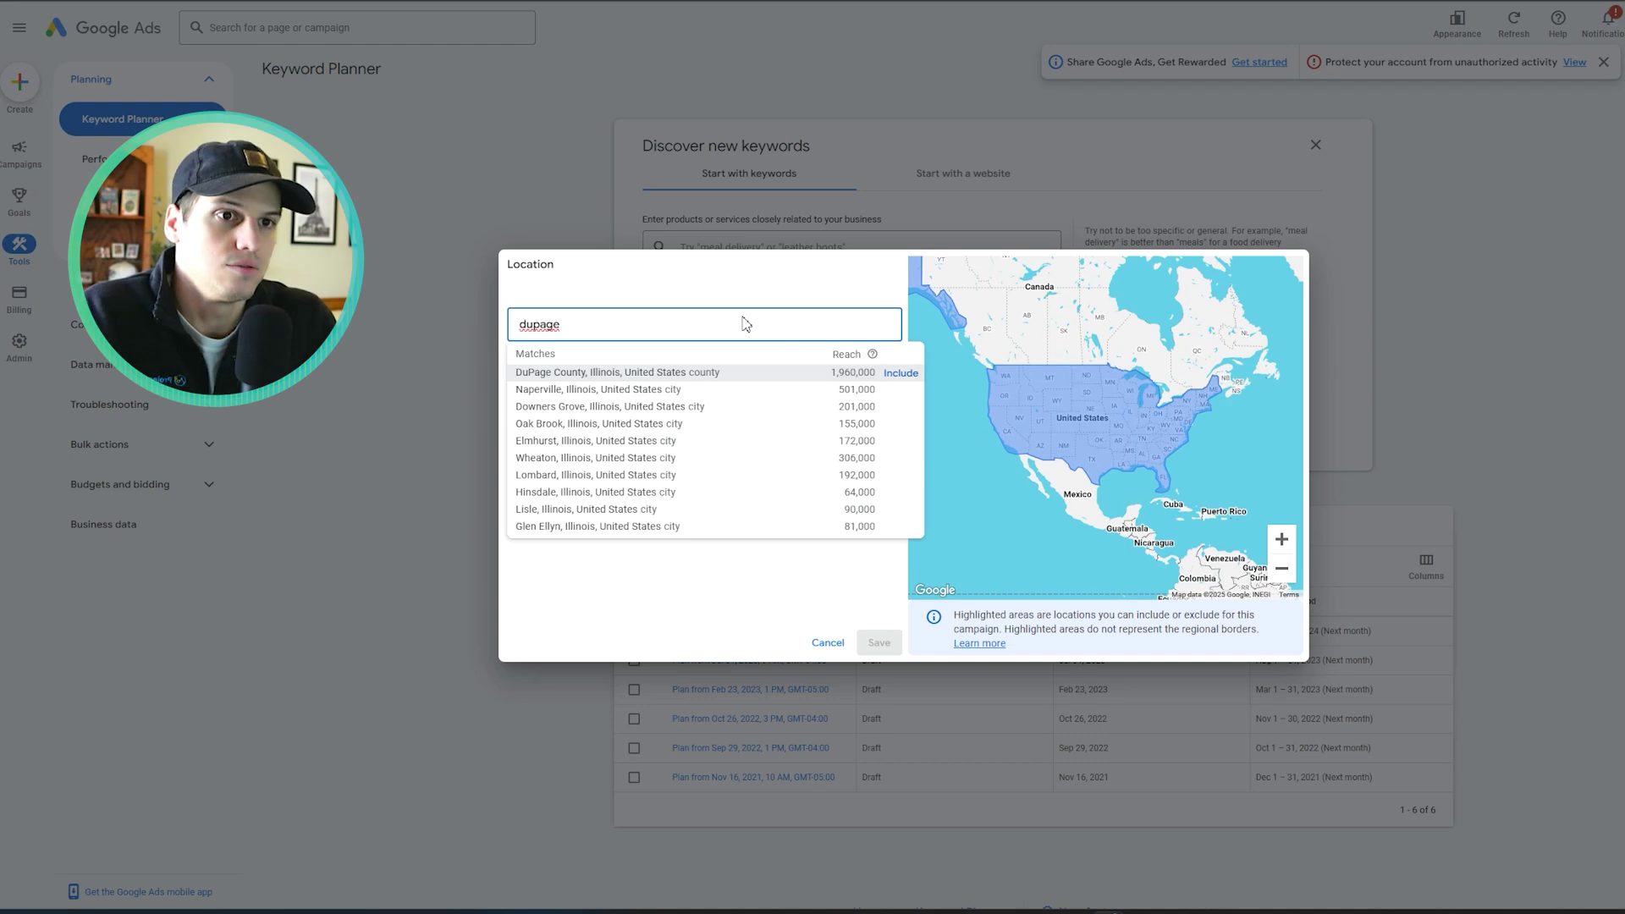
{"action": "left_click", "coordinate": [900, 374]}
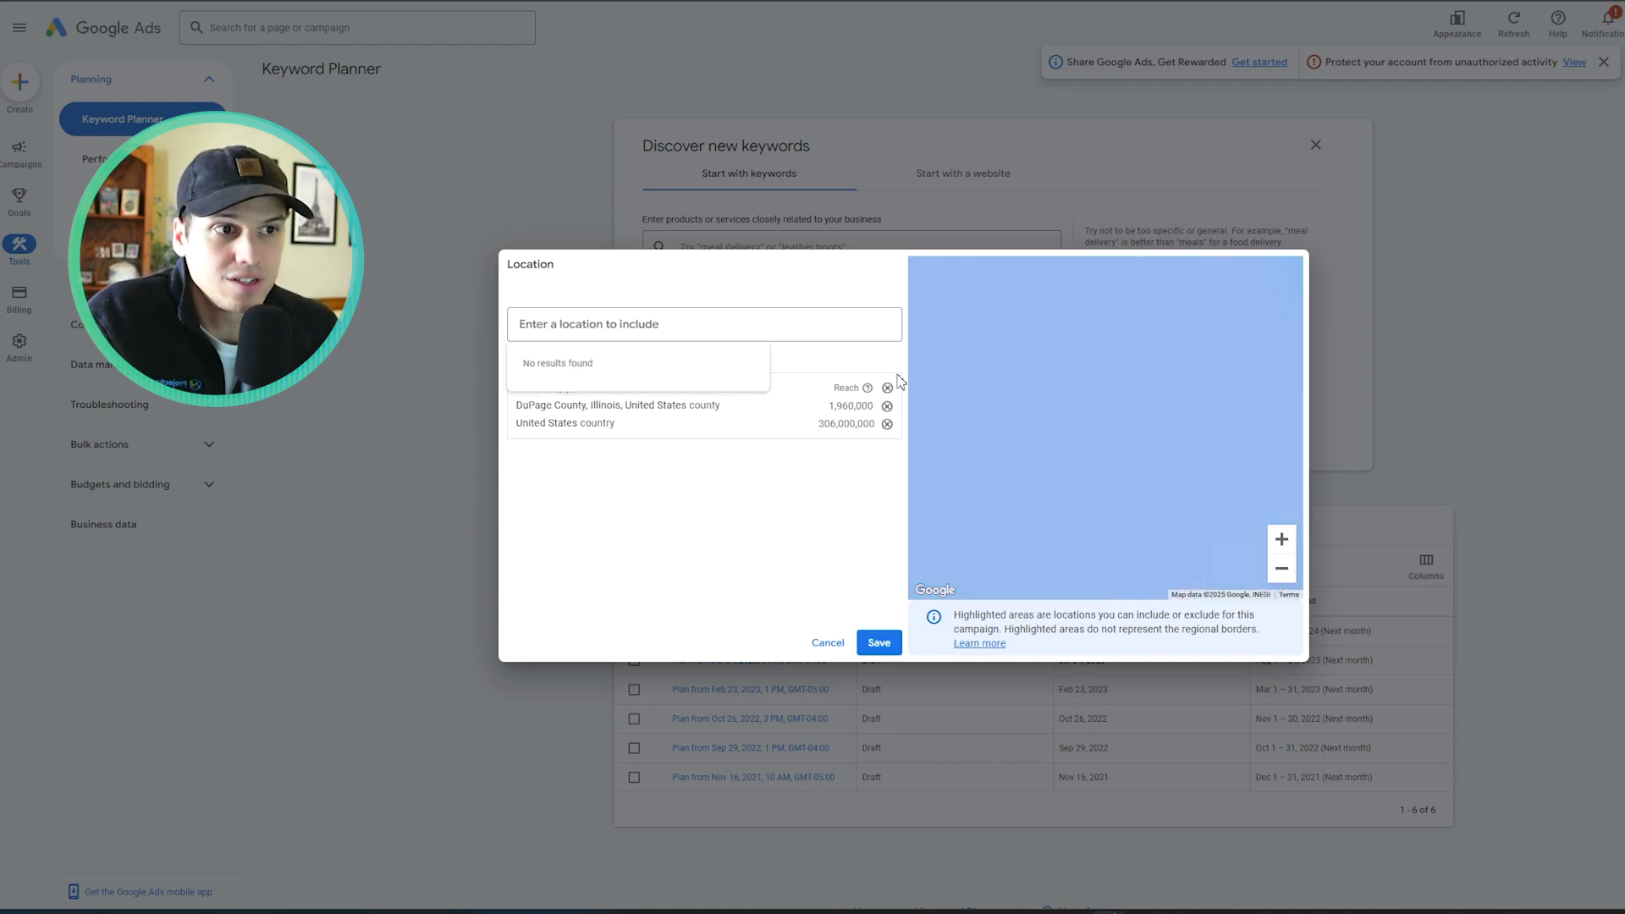
{"action": "left_click", "coordinate": [887, 423]}
{"action": "scroll", "coordinate": [1210, 465], "scroll_direction": "down", "scroll_amount": 2}
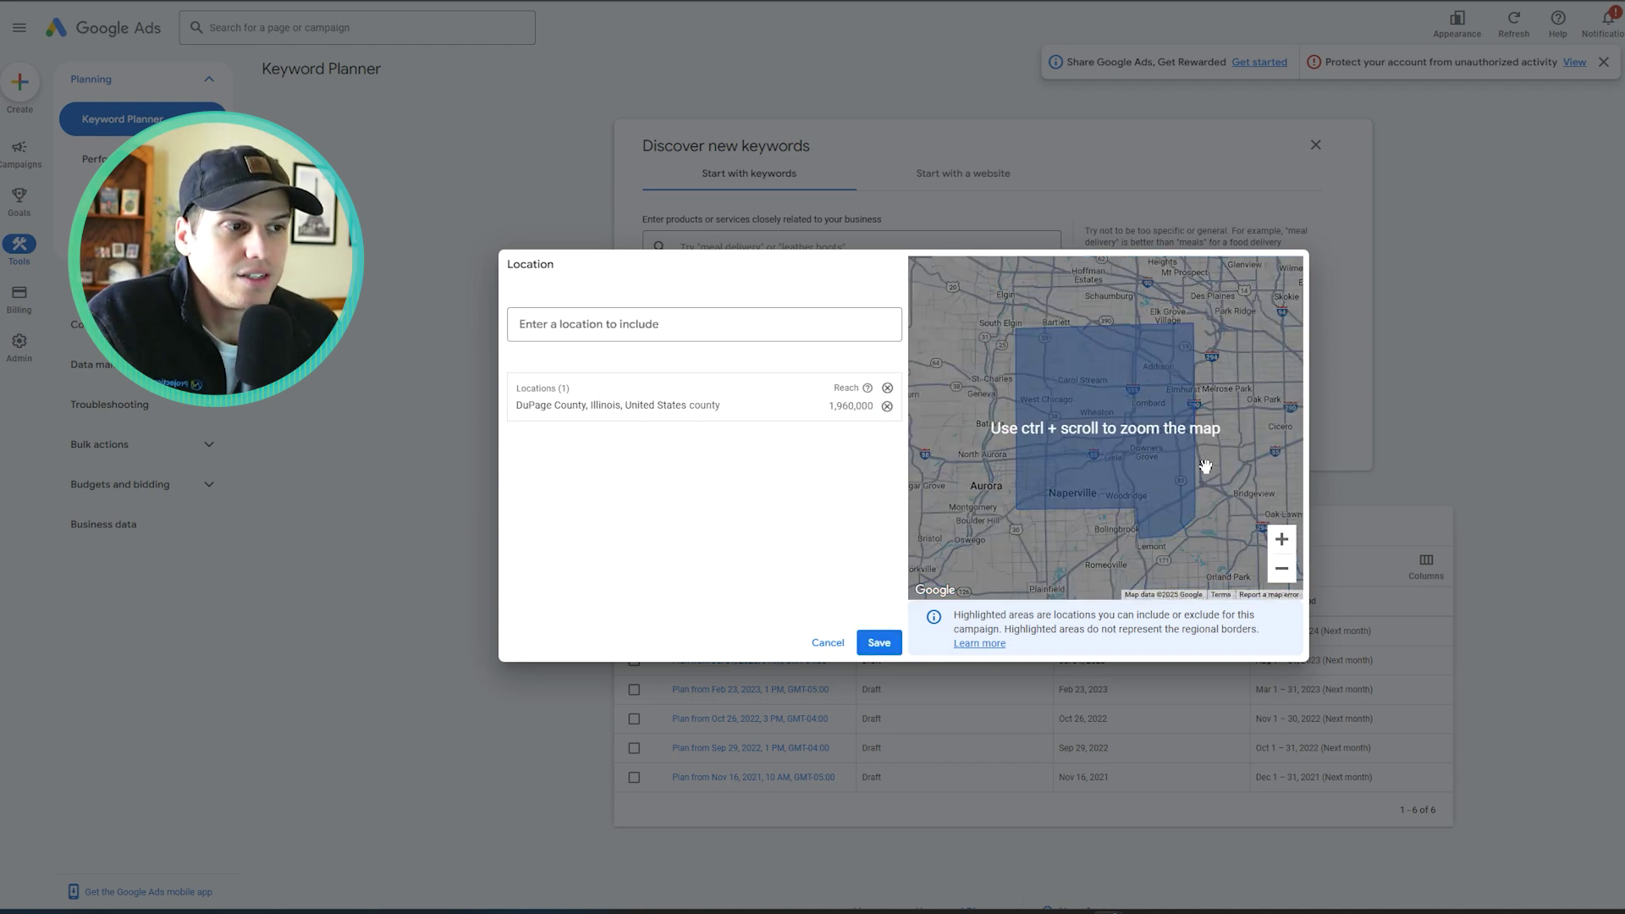
{"action": "left_click", "coordinate": [1281, 568]}
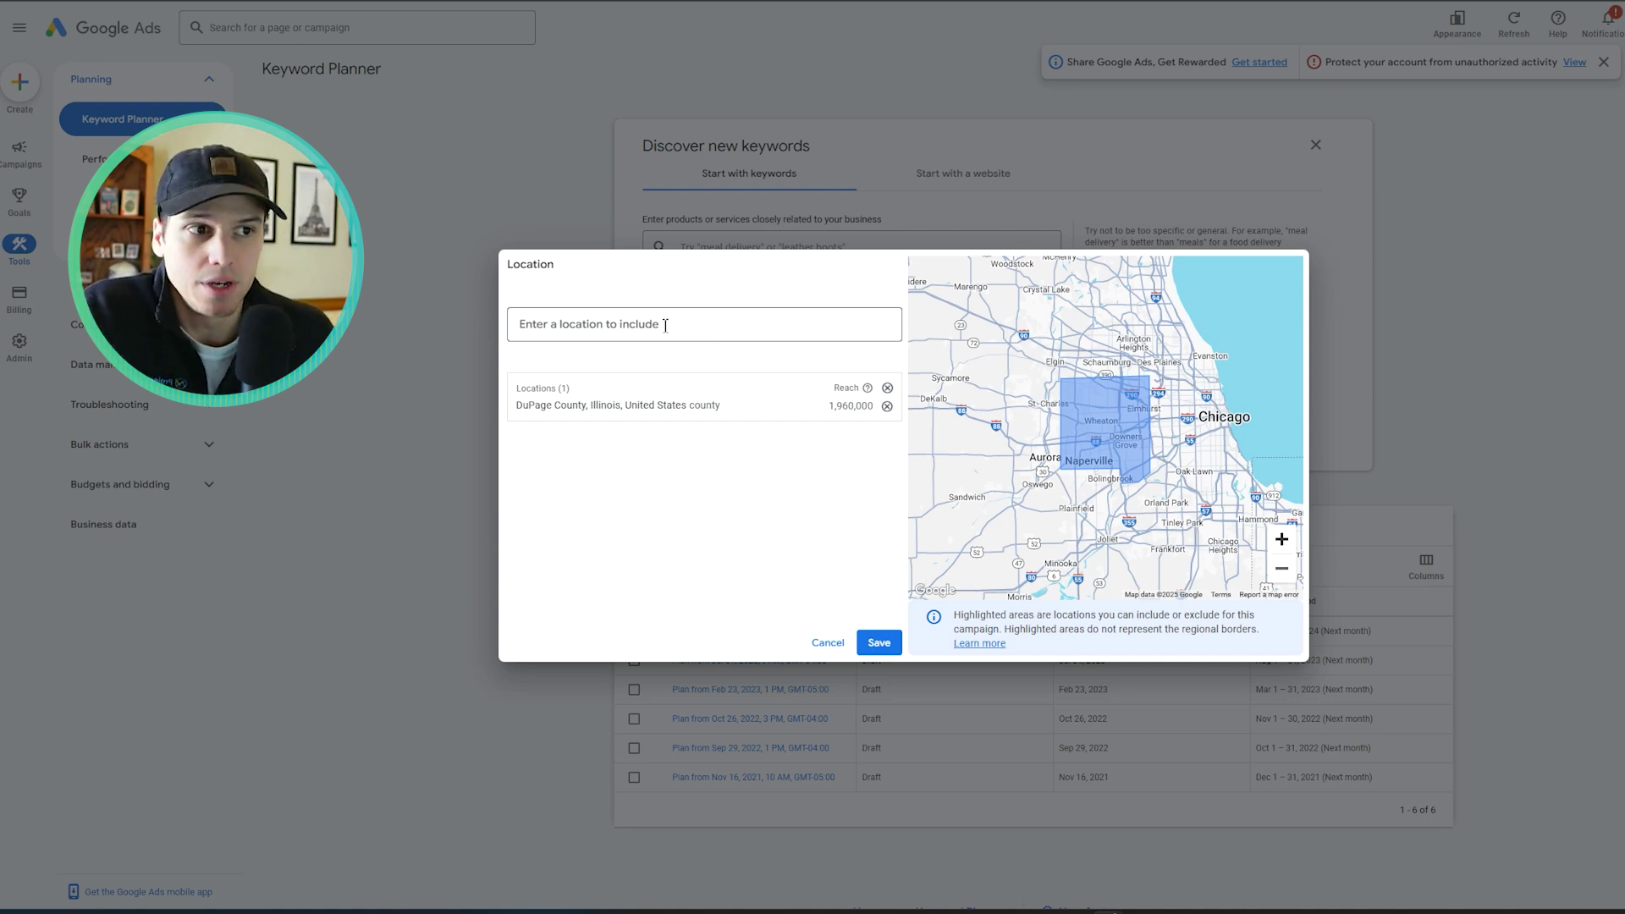
{"action": "left_click", "coordinate": [879, 642]}
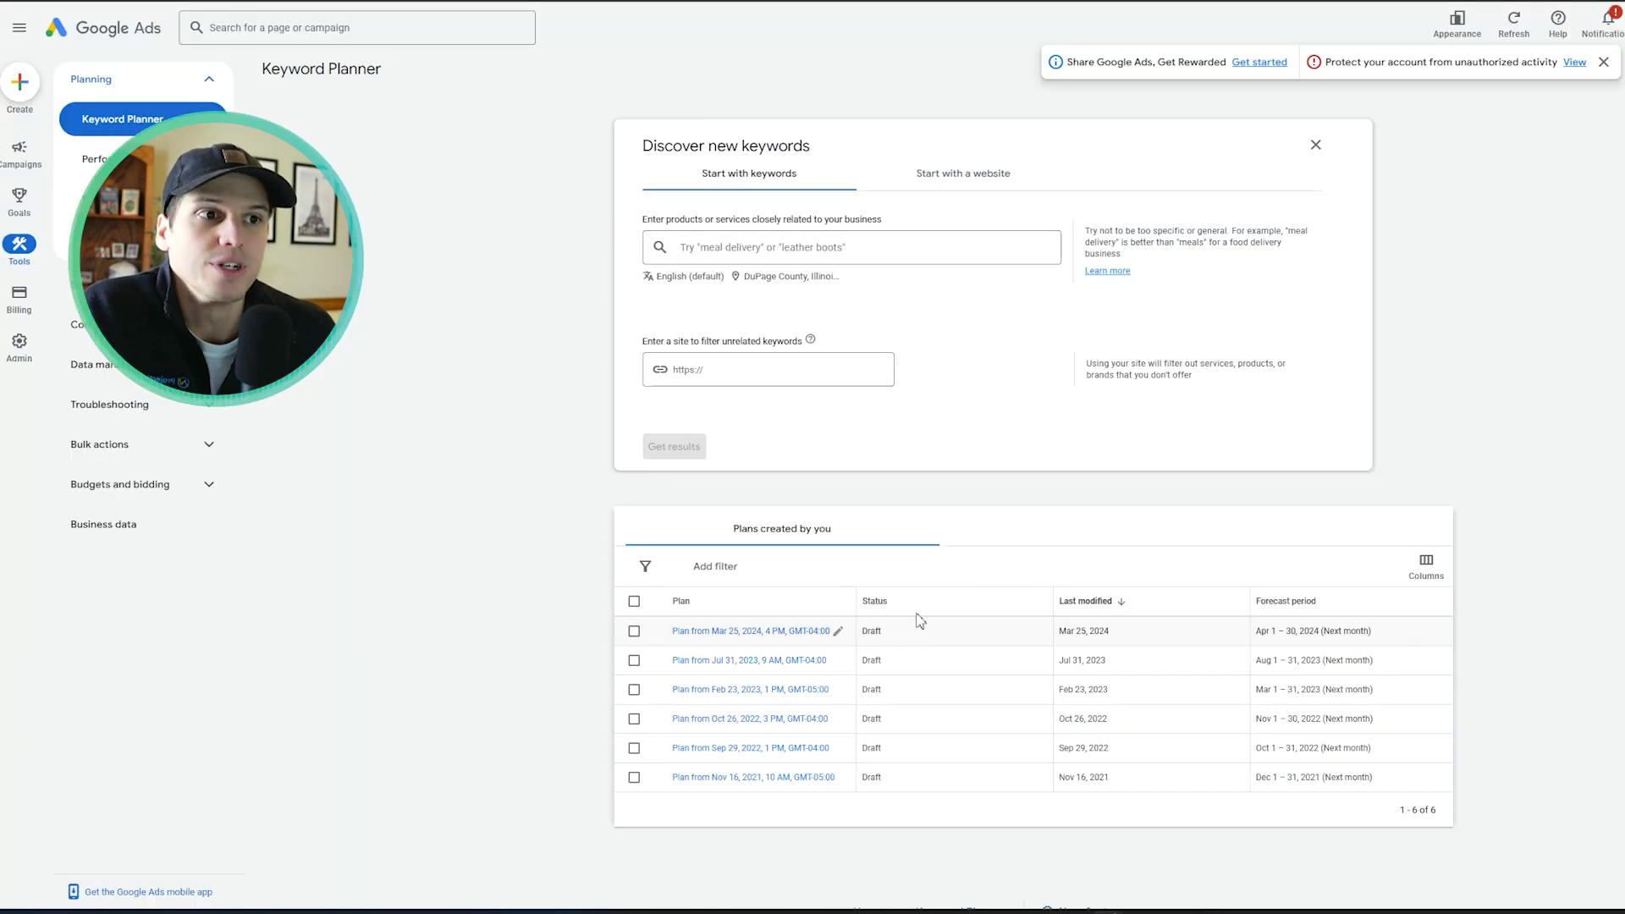
Enter "wedding venue" and "event venue near me" as the seed keywords and get the keyword results
{"action": "left_click", "coordinate": [779, 247]}
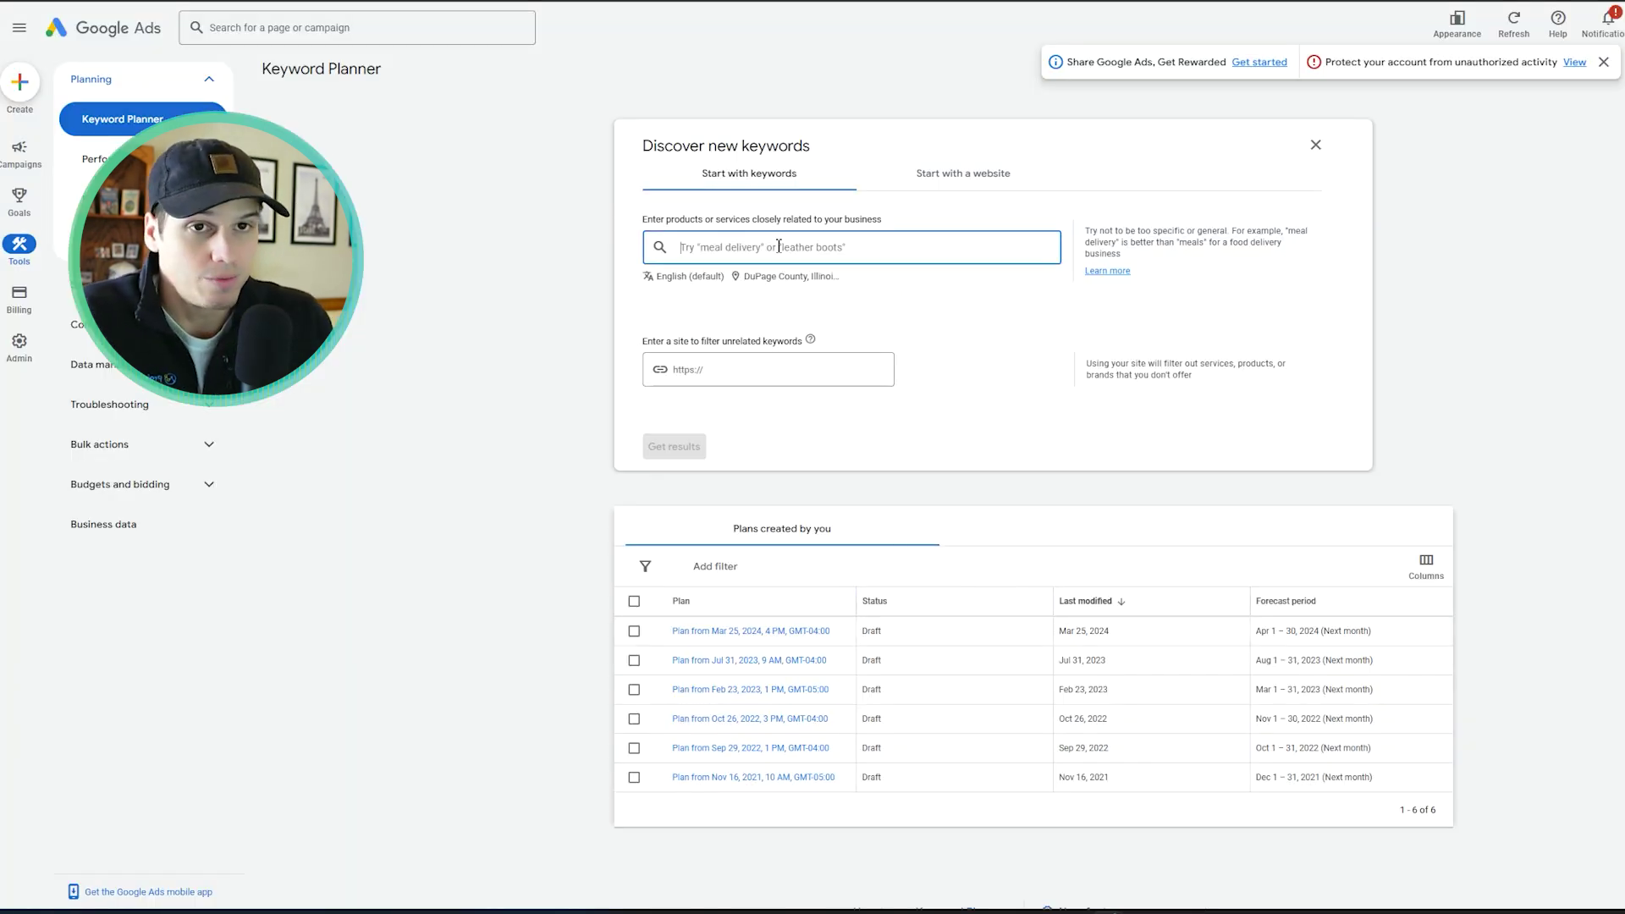
{"action": "type", "text": "we"}
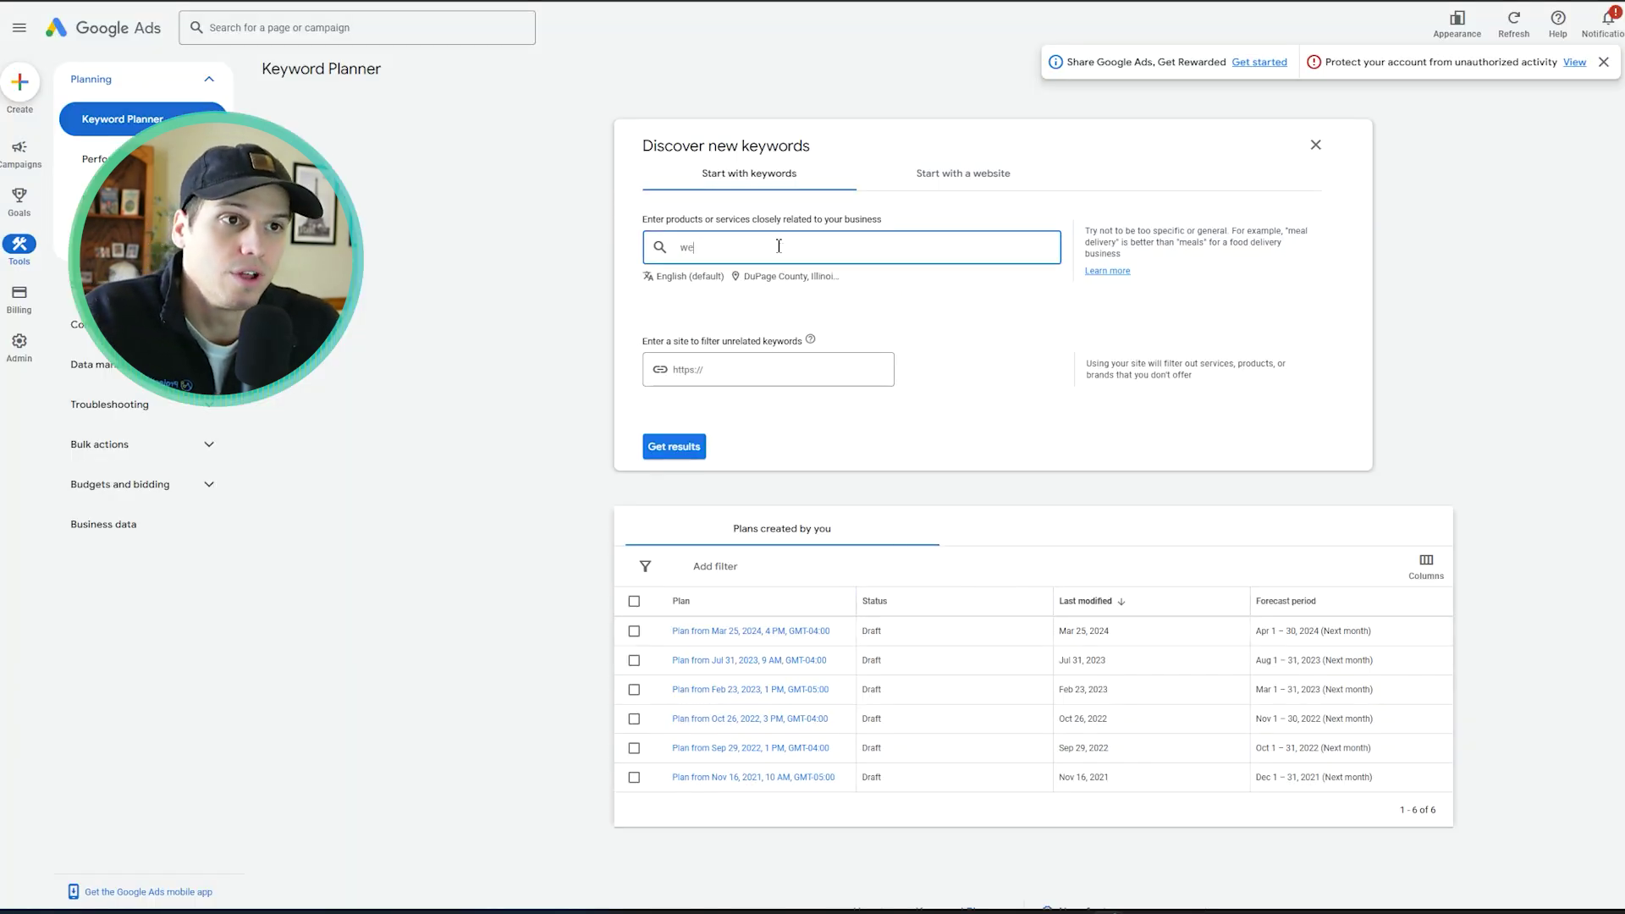
{"action": "type", "text": "dding venue"}
{"action": "key", "text": "Return"}
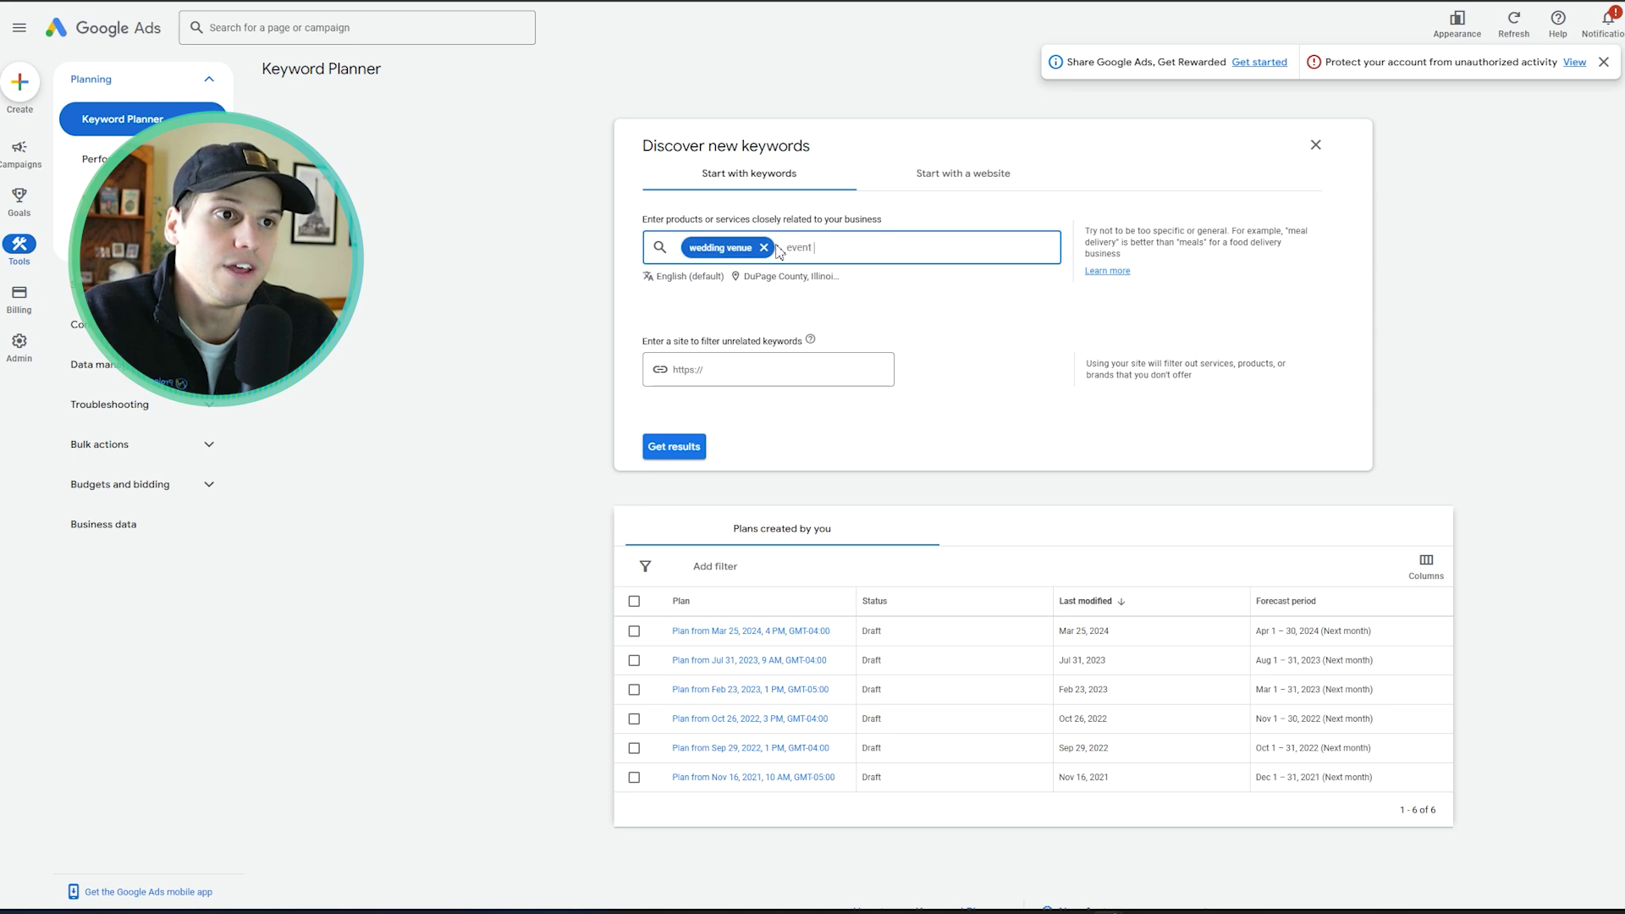
{"action": "type", "text": "event venue near"}
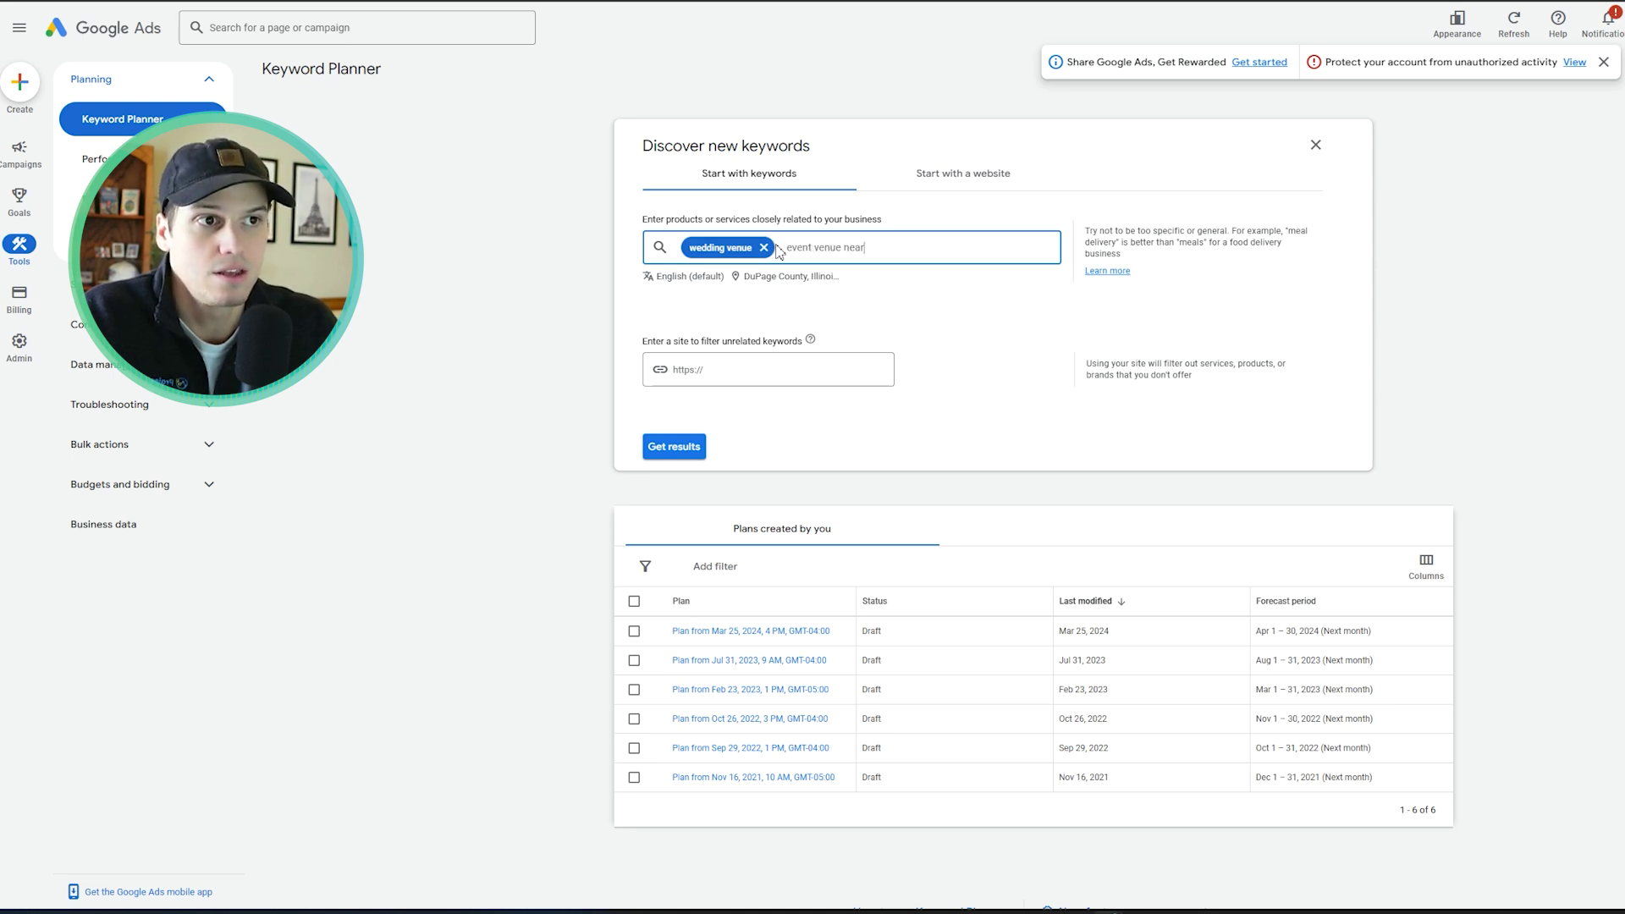
{"action": "type", "text": " me"}
{"action": "key", "text": "Return"}
{"action": "key", "text": "Return"}
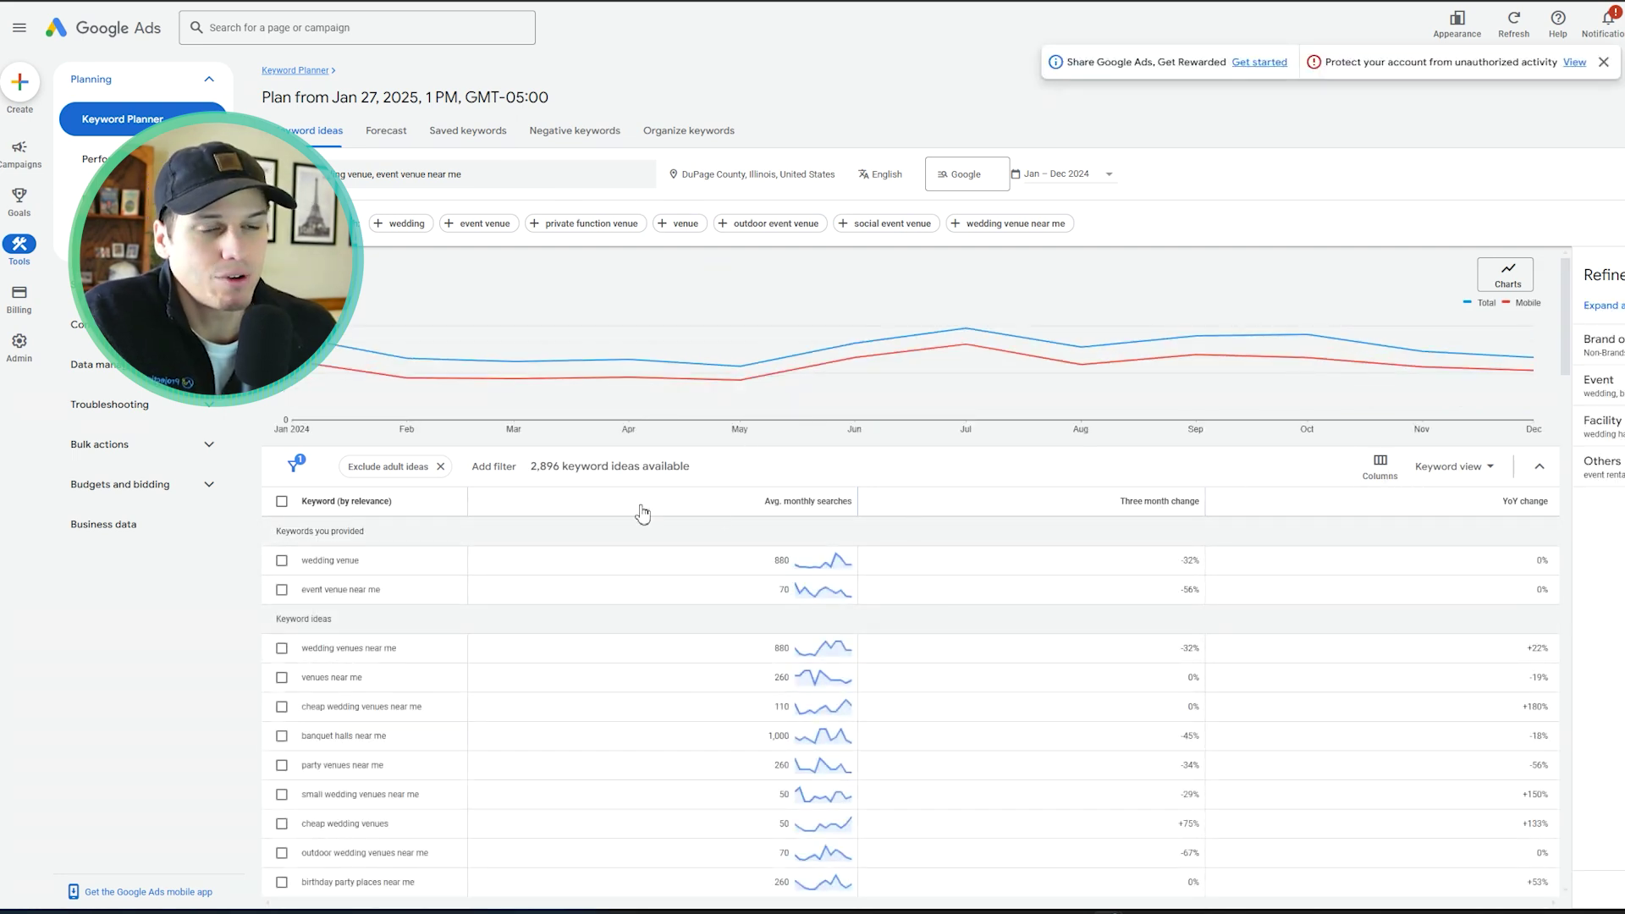
Sort the keyword ideas by average monthly searches from highest to lowest
{"action": "scroll", "coordinate": [1068, 581], "scroll_direction": "down", "scroll_amount": 1}
{"action": "scroll", "coordinate": [1068, 580], "scroll_direction": "up", "scroll_amount": 1}
{"action": "left_click", "coordinate": [795, 502]}
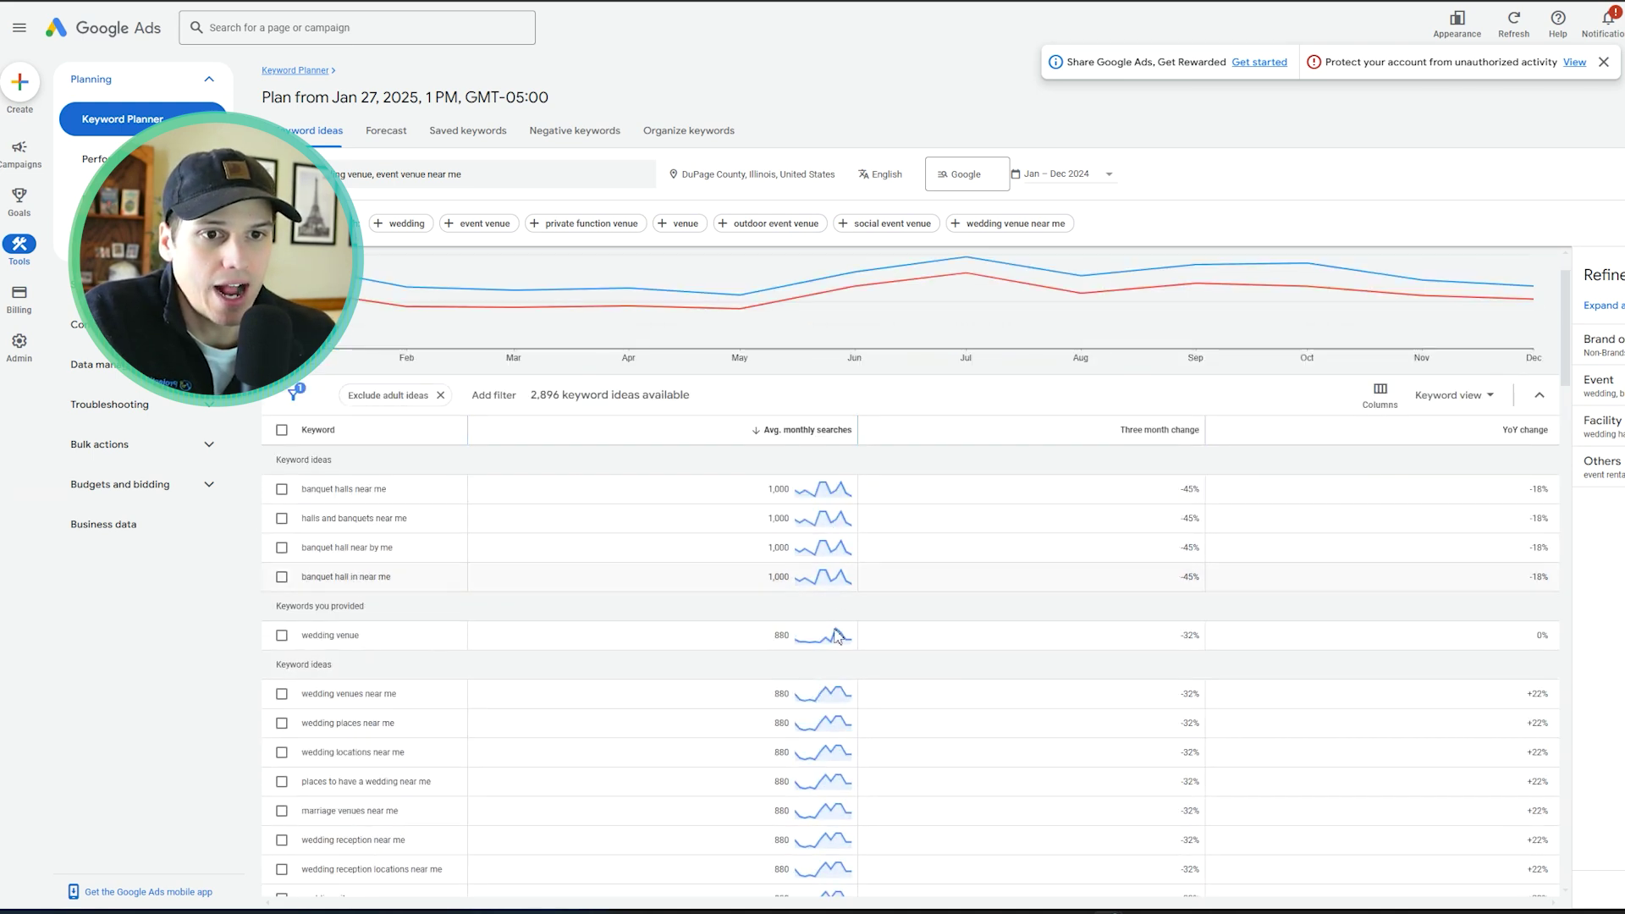
Examine the sorted venue keywords and their average monthly search volumes
{"action": "scroll", "coordinate": [1155, 500], "scroll_direction": "down", "scroll_amount": 1}
{"action": "scroll", "coordinate": [1155, 497], "scroll_direction": "up", "scroll_amount": 1}
{"action": "scroll", "coordinate": [1151, 498], "scroll_direction": "down", "scroll_amount": 3}
{"action": "scroll", "coordinate": [322, 525], "scroll_direction": "up", "scroll_amount": 2}
{"action": "scroll", "coordinate": [332, 555], "scroll_direction": "down", "scroll_amount": 5}
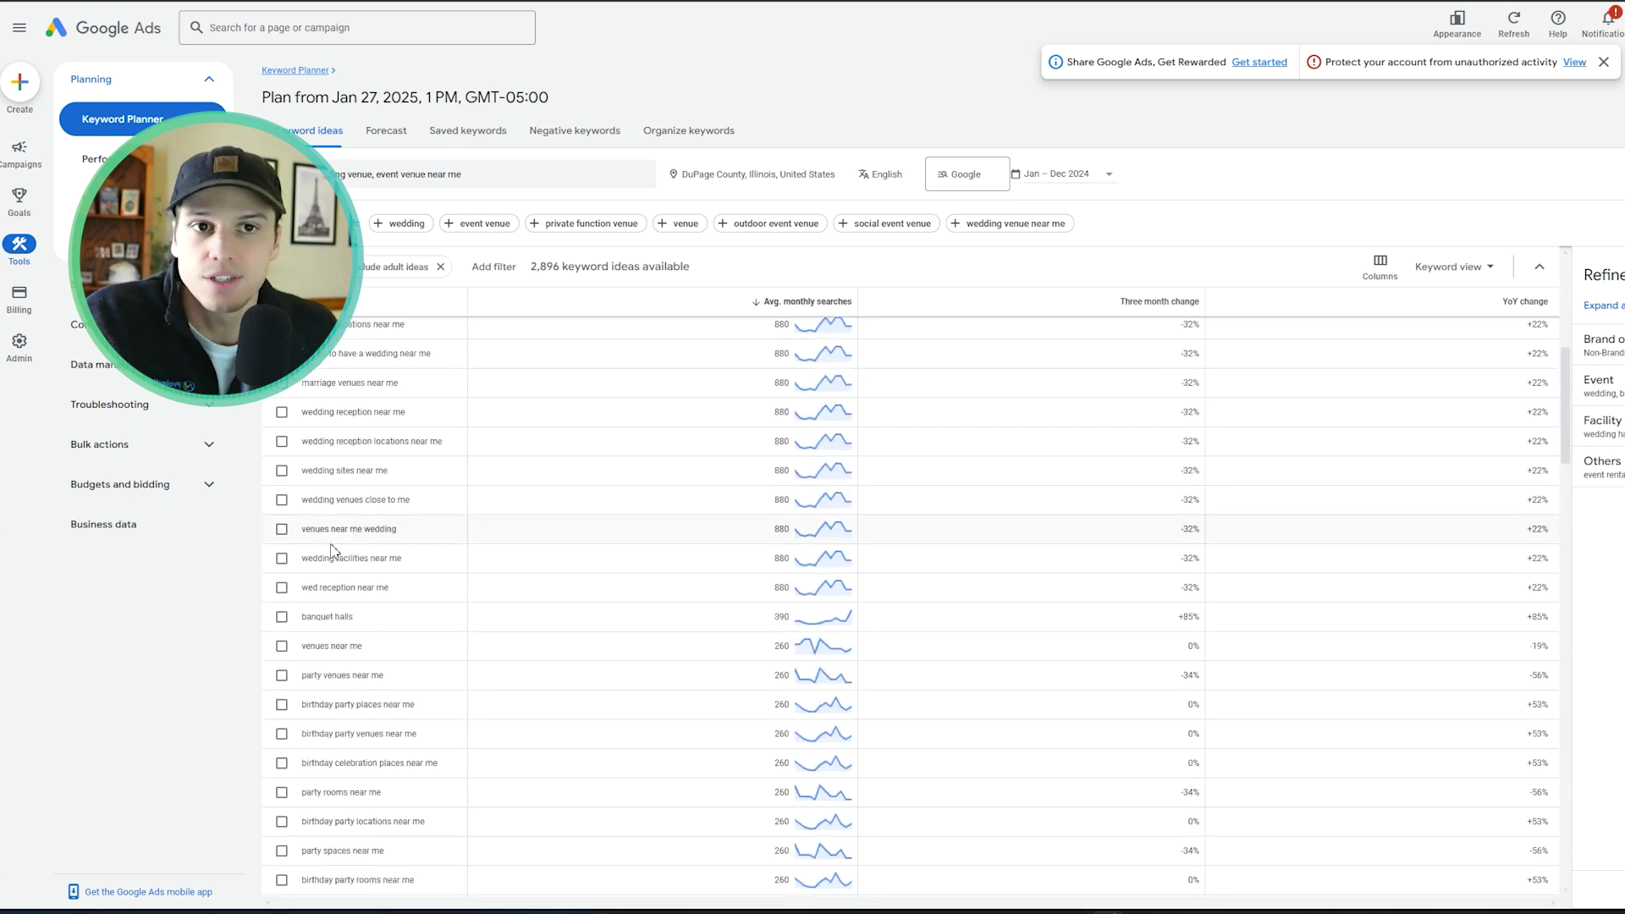
{"action": "scroll", "coordinate": [333, 555], "scroll_direction": "up", "scroll_amount": 5}
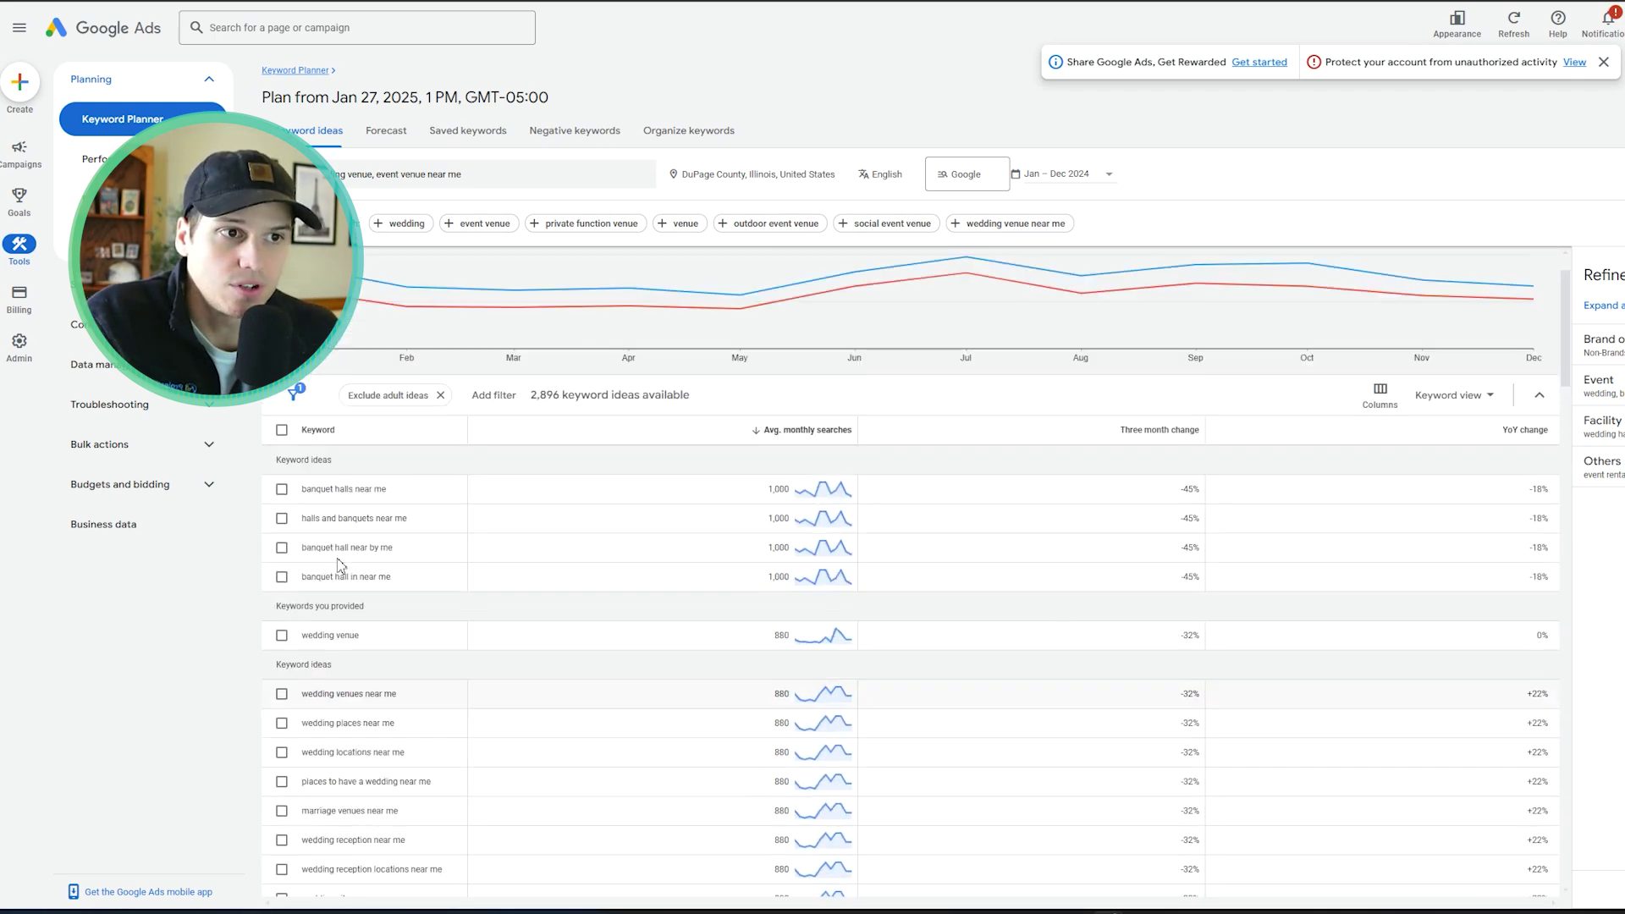
{"action": "scroll", "coordinate": [772, 582], "scroll_direction": "down", "scroll_amount": 4}
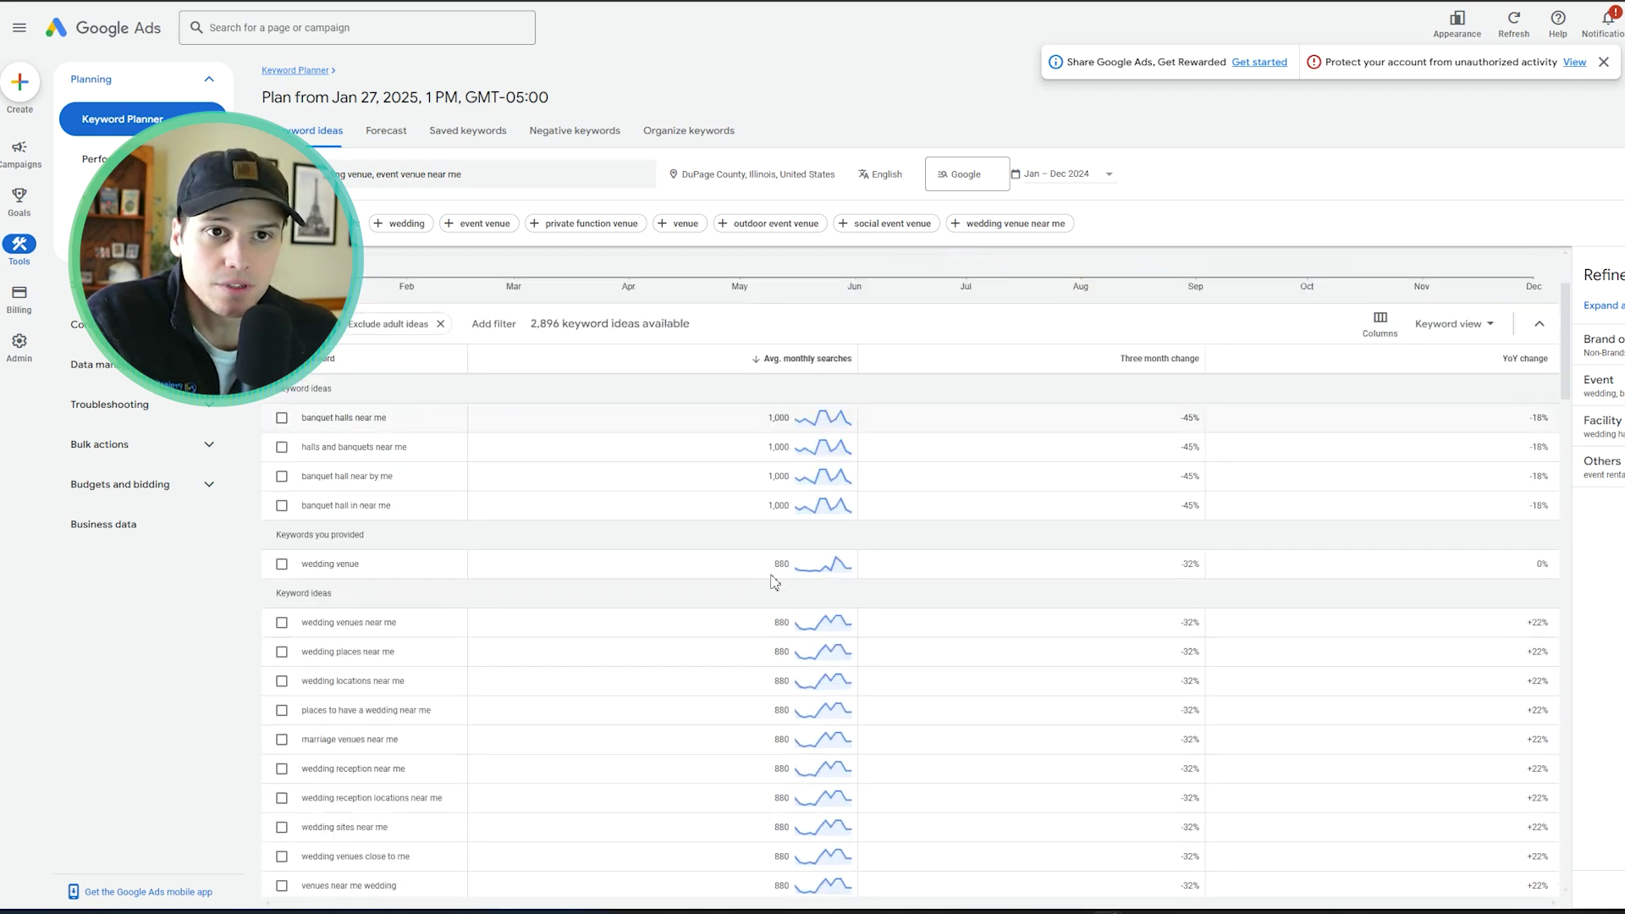
{"action": "scroll", "coordinate": [772, 584], "scroll_direction": "up", "scroll_amount": 4}
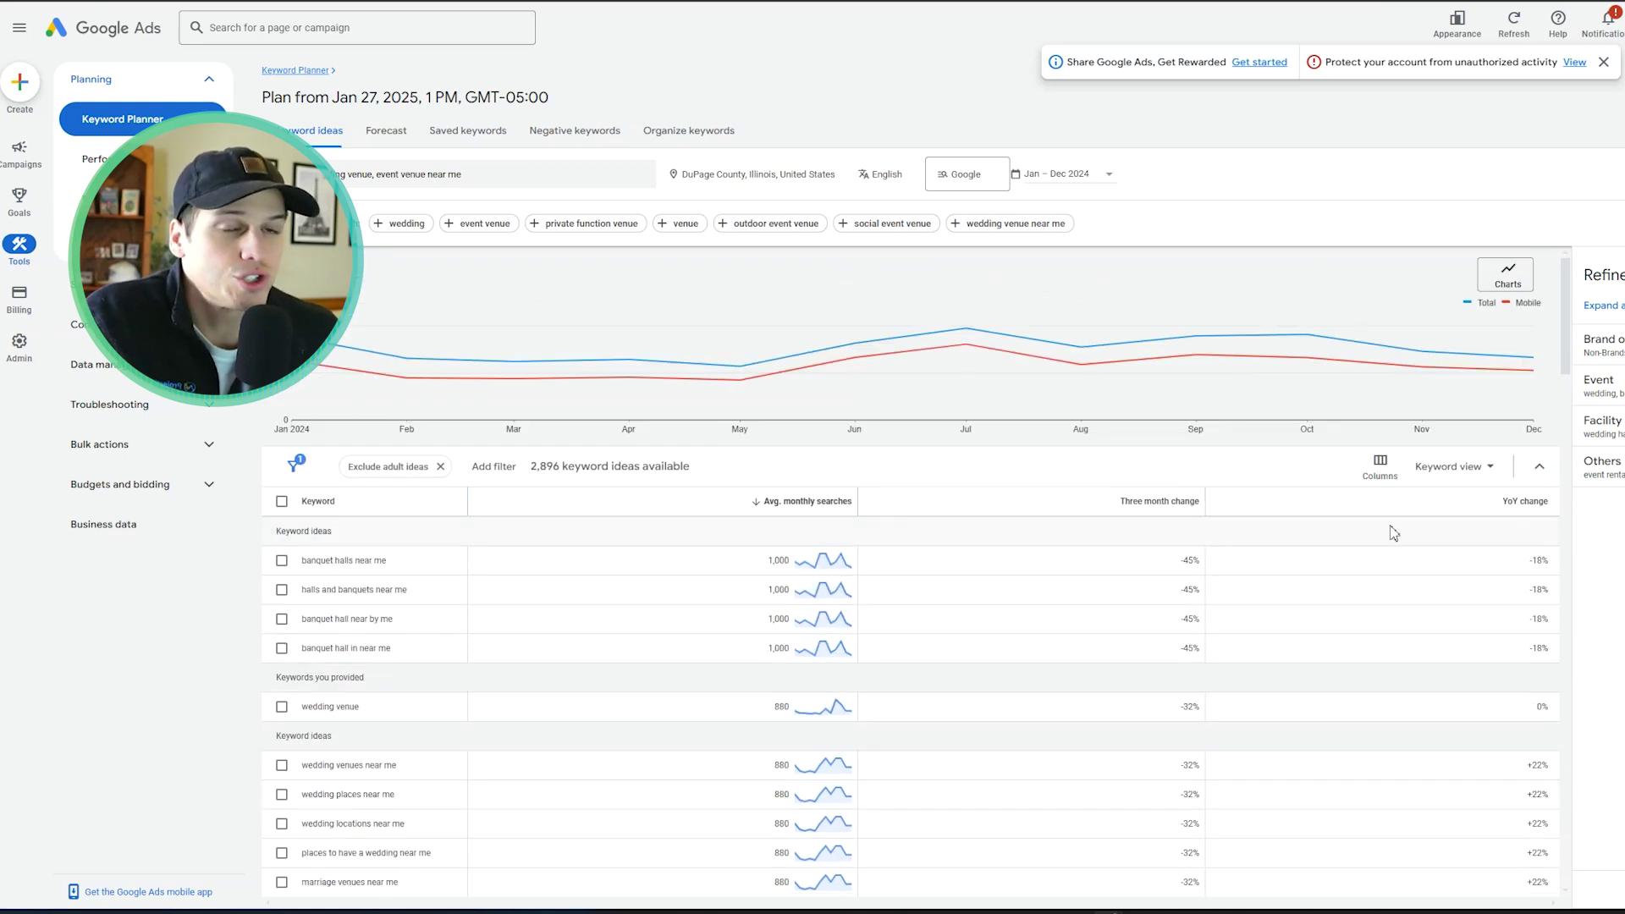
Examine the three month change and YoY change figures for the wedding venue keywords
{"action": "mouse_move", "coordinate": [1162, 514]}
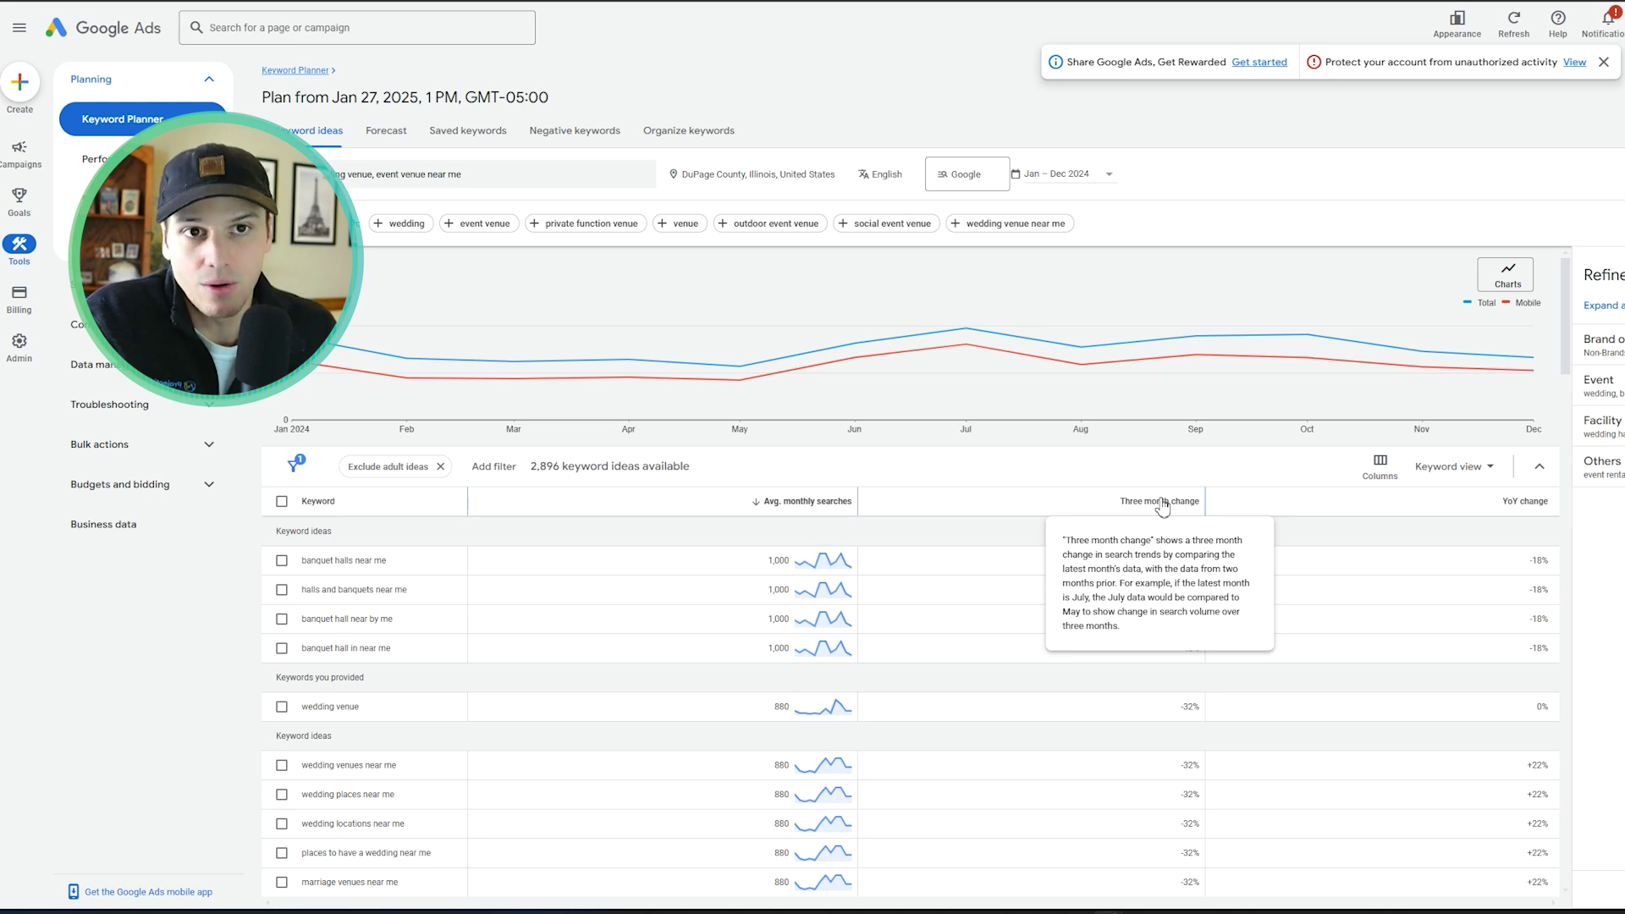
{"action": "scroll", "coordinate": [1539, 514], "scroll_direction": "down", "scroll_amount": 1}
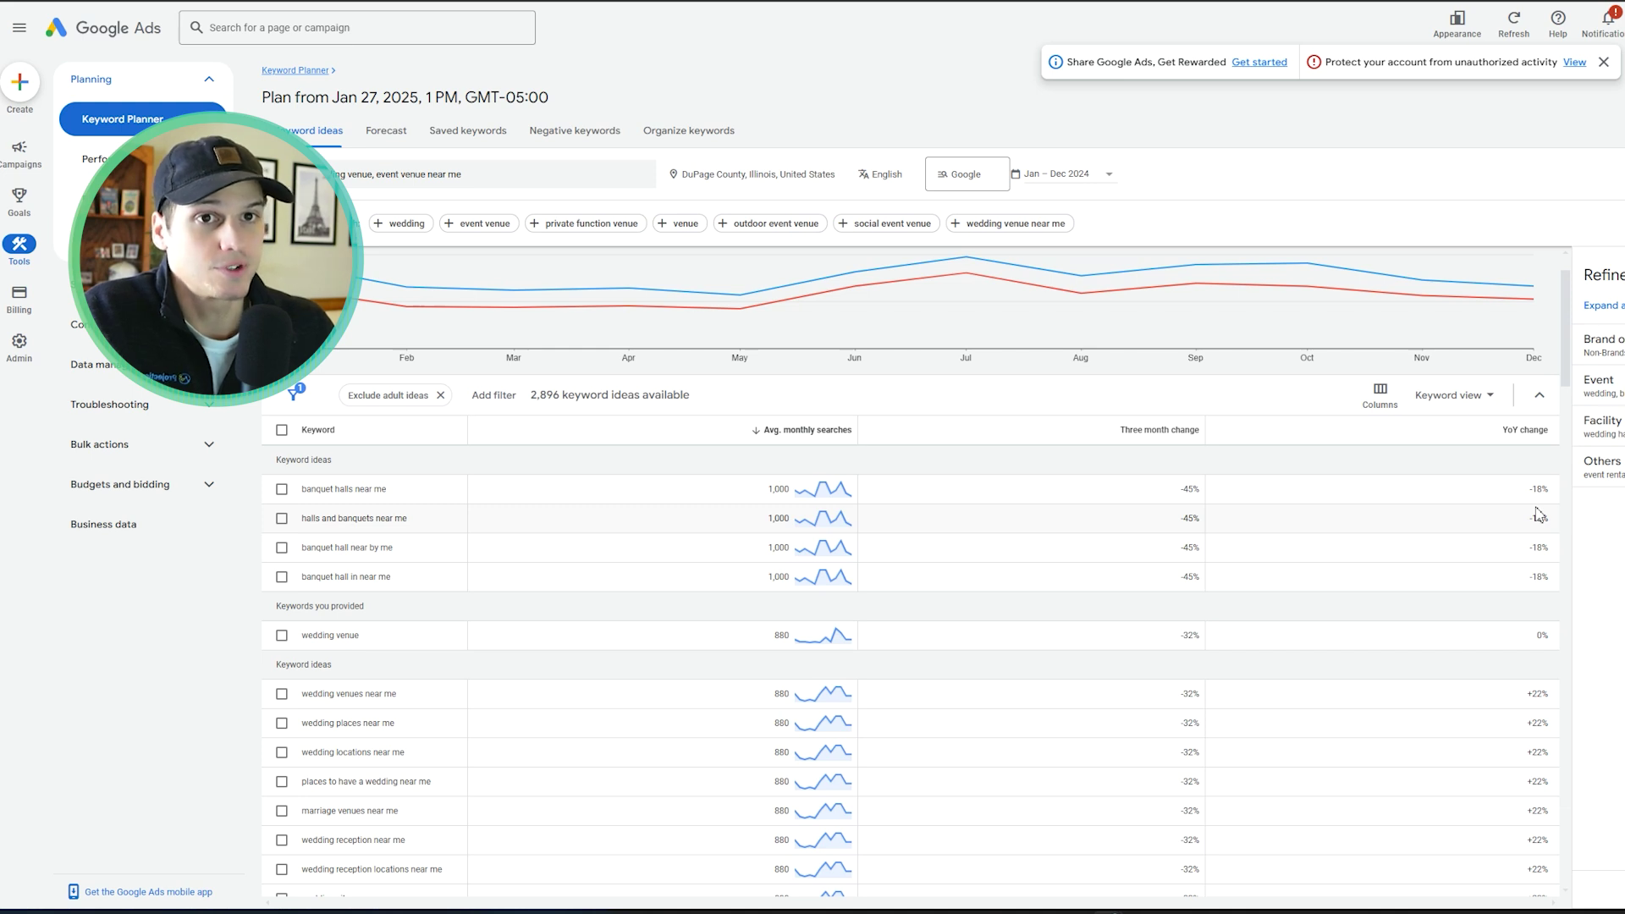
{"action": "scroll", "coordinate": [1481, 474], "scroll_direction": "down", "scroll_amount": 3}
{"action": "scroll", "coordinate": [1453, 545], "scroll_direction": "down", "scroll_amount": 2}
{"action": "scroll", "coordinate": [1463, 538], "scroll_direction": "up", "scroll_amount": 2}
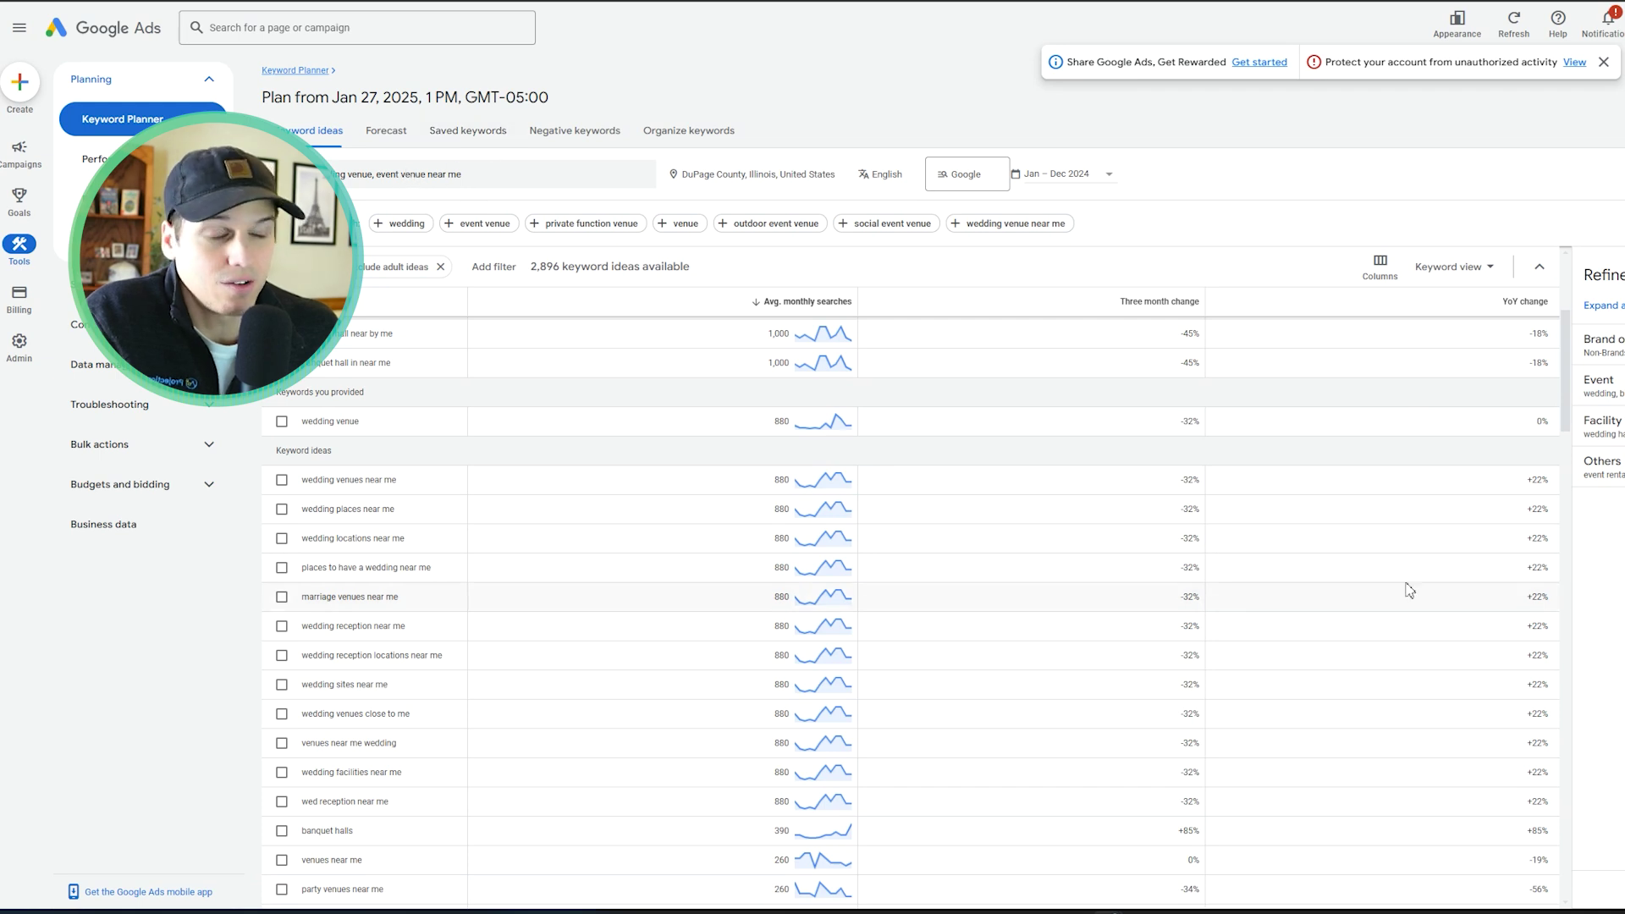
{"action": "double_click", "coordinate": [1537, 480]}
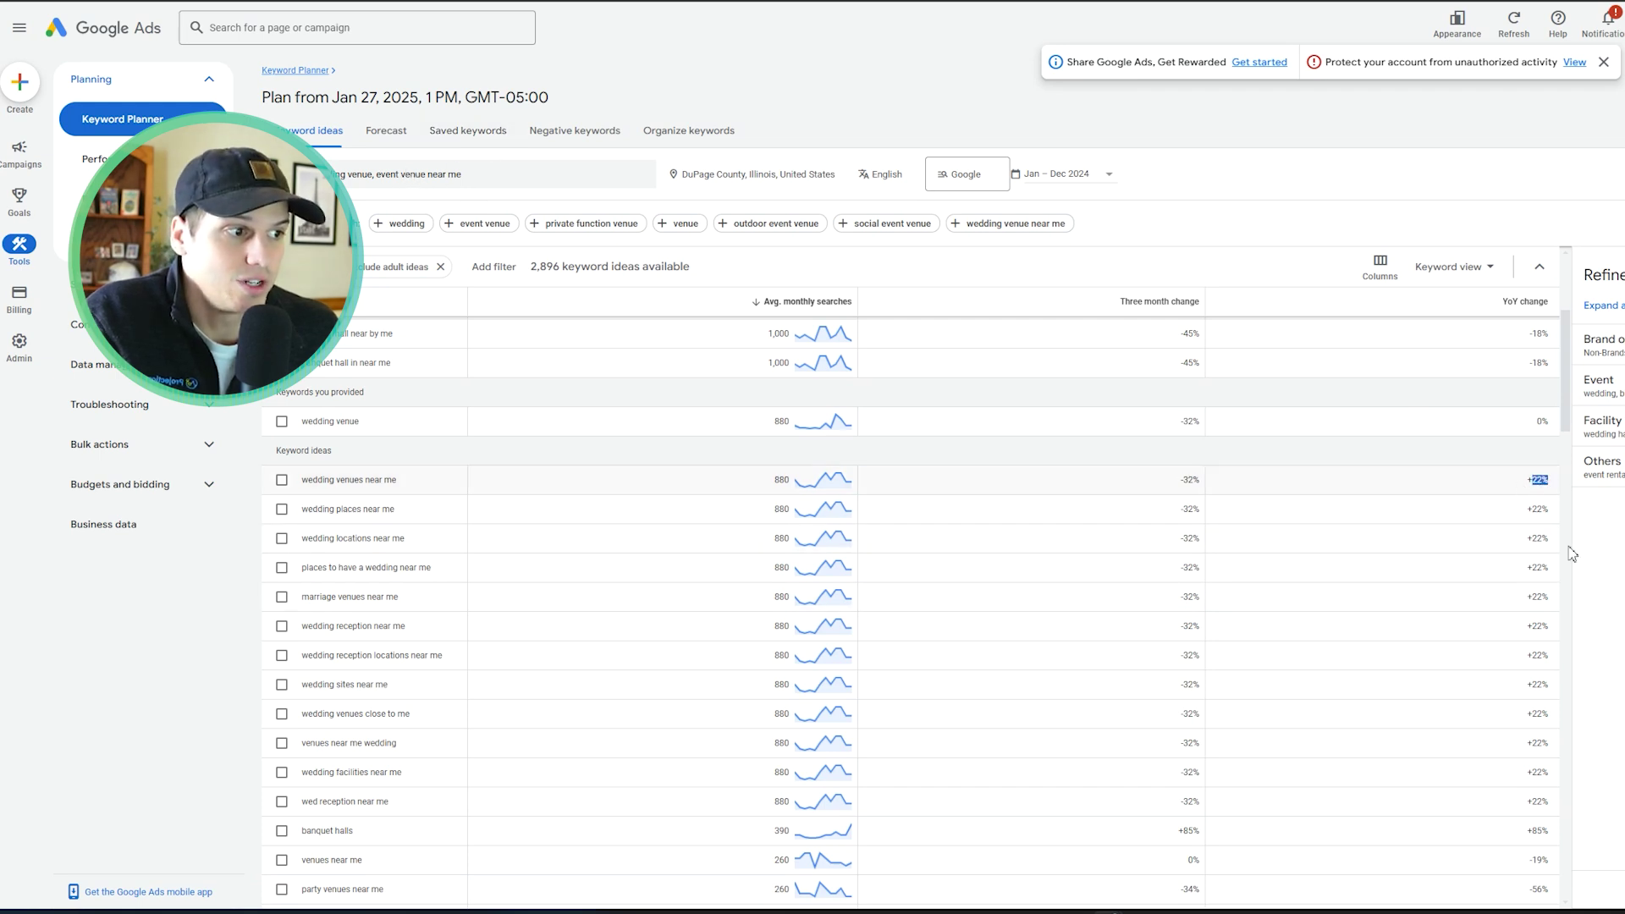
{"action": "scroll", "coordinate": [355, 483], "scroll_direction": "down", "scroll_amount": 1}
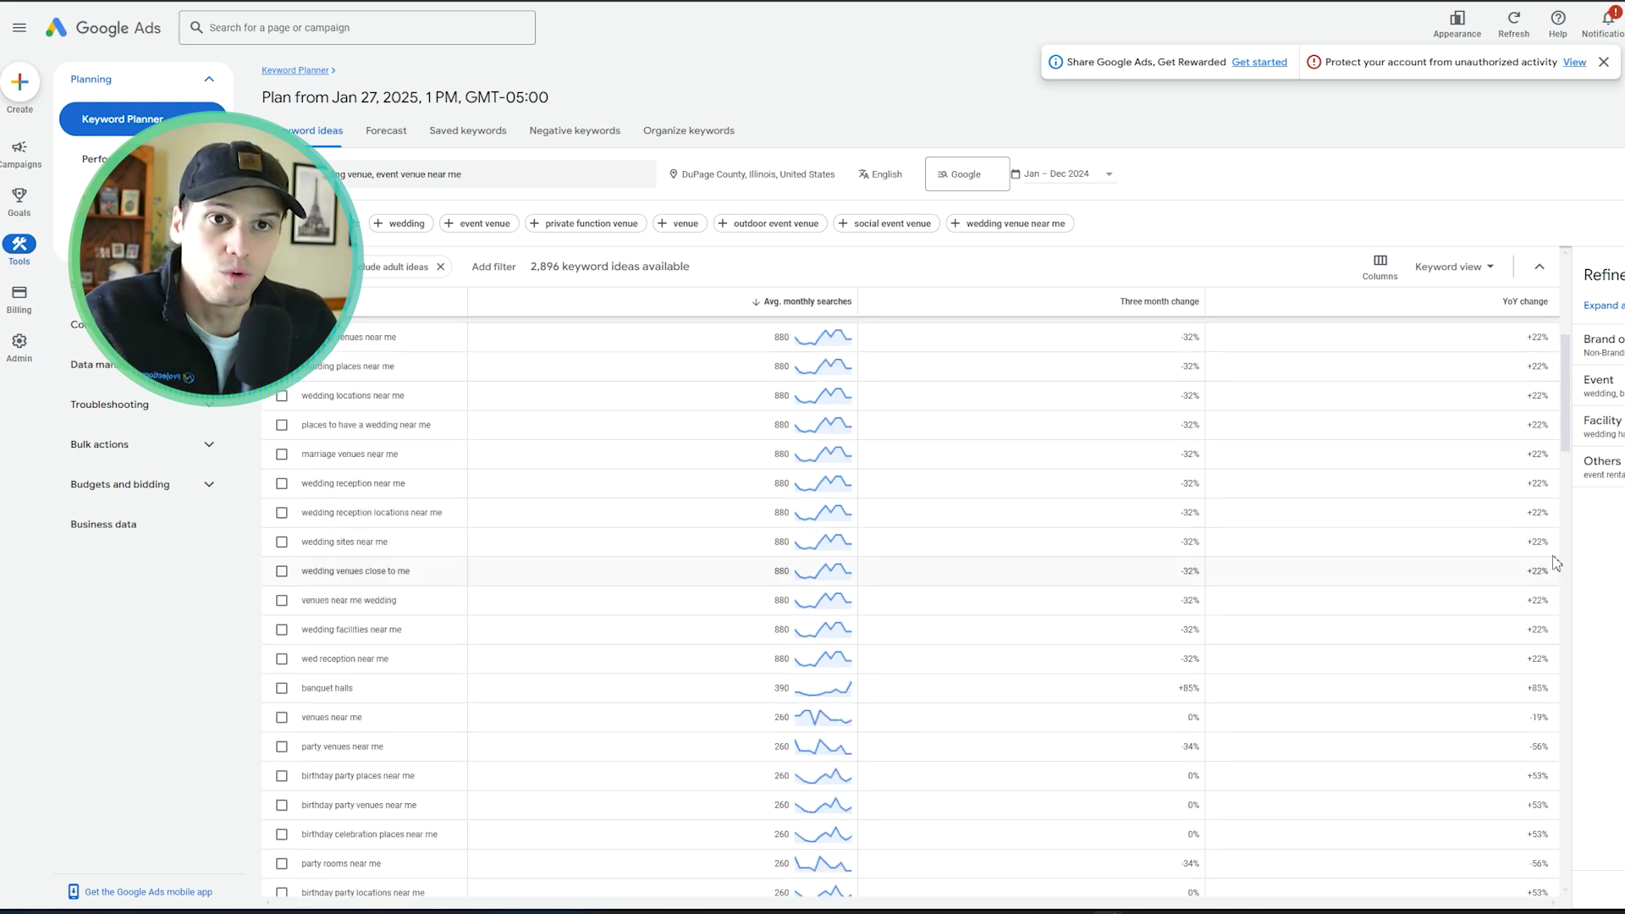
Examine the monthly total and mobile search trend chart above the keyword ideas
{"action": "scroll", "coordinate": [1534, 569], "scroll_direction": "up", "scroll_amount": 1}
{"action": "scroll", "coordinate": [976, 436], "scroll_direction": "up", "scroll_amount": 4}
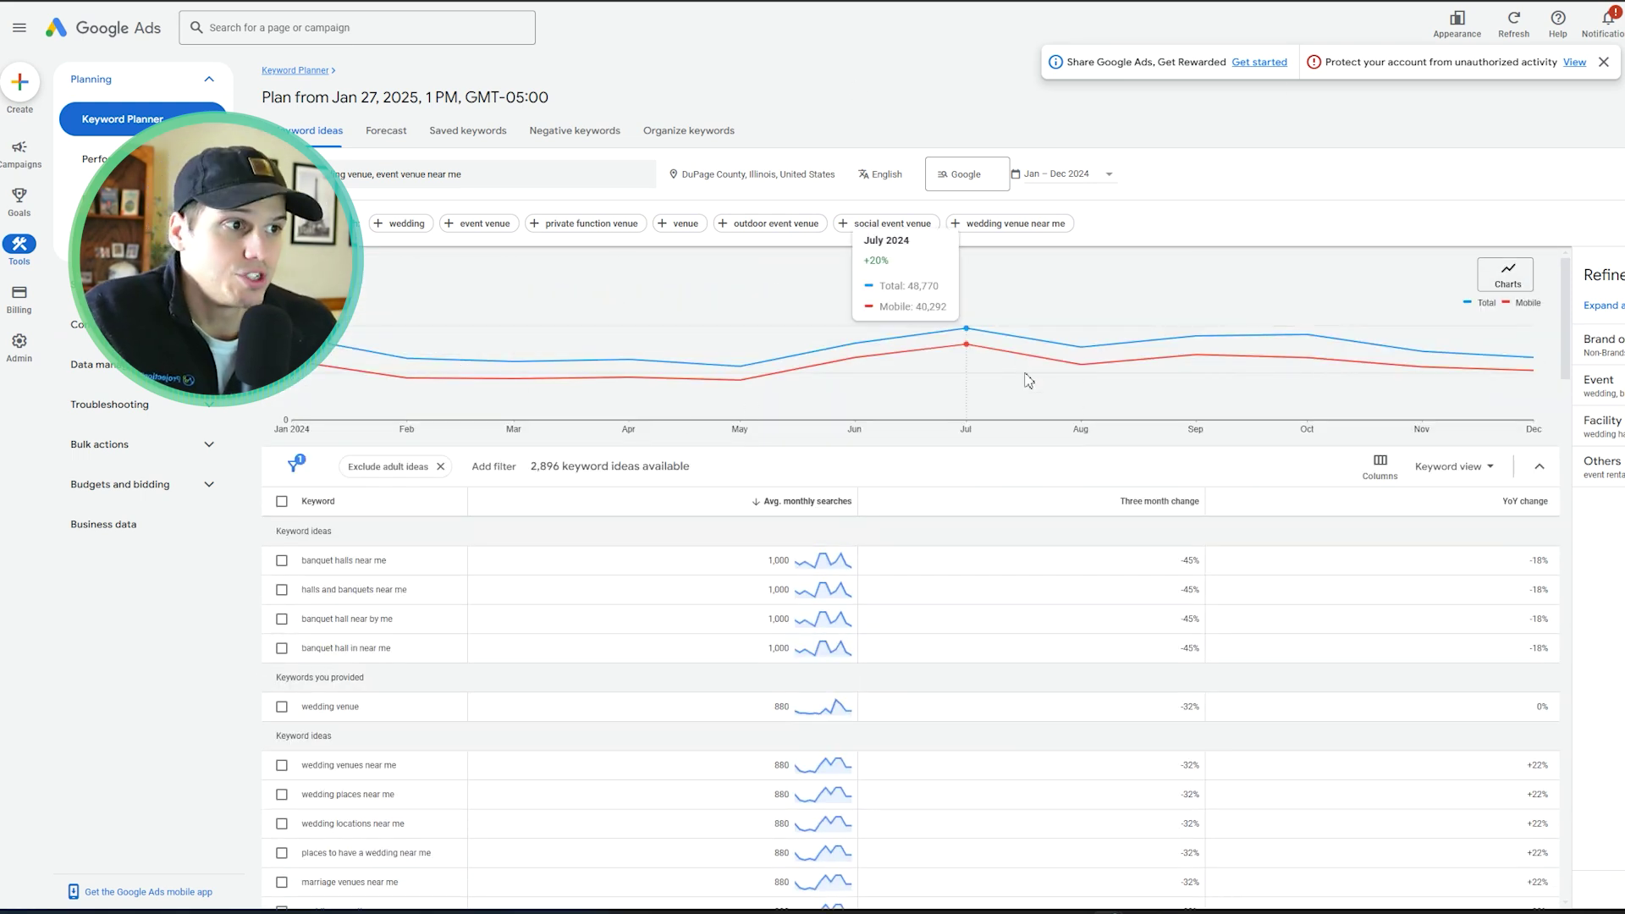
{"action": "scroll", "coordinate": [922, 373], "scroll_direction": "down", "scroll_amount": 3}
{"action": "scroll", "coordinate": [940, 487], "scroll_direction": "up", "scroll_amount": 3}
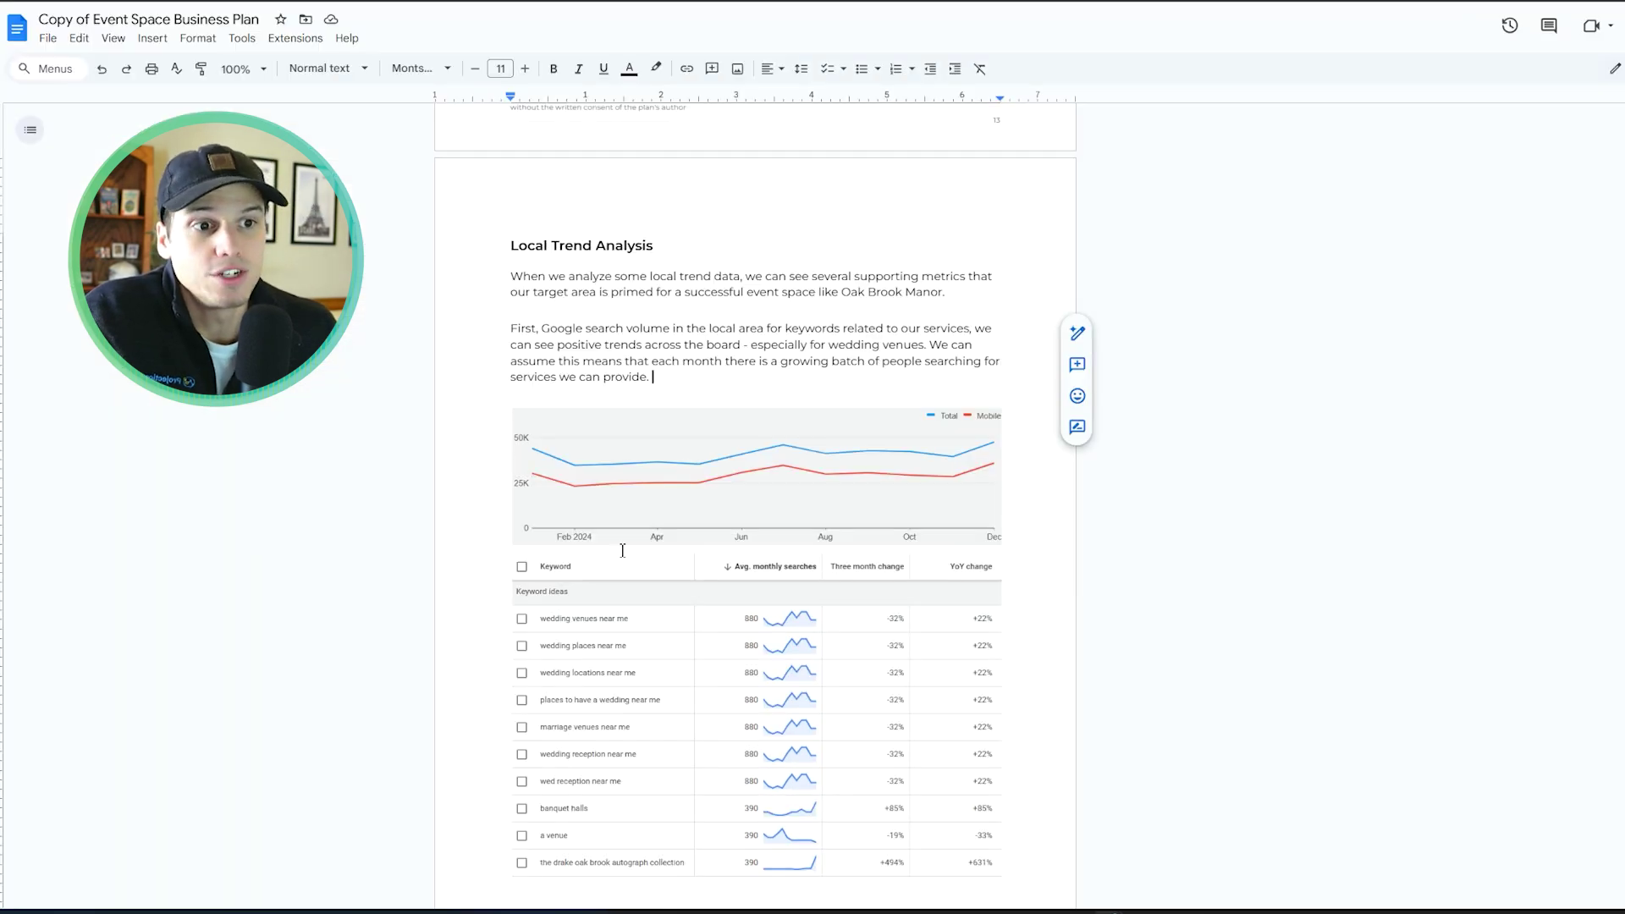
Switch back to the business plan and review how the Local Trend Analysis section presents the keyword data and what follows it
{"action": "scroll", "coordinate": [622, 551], "scroll_direction": "down", "scroll_amount": 2}
{"action": "scroll", "coordinate": [660, 440], "scroll_direction": "up", "scroll_amount": 2}
{"action": "scroll", "coordinate": [700, 376], "scroll_direction": "down", "scroll_amount": 1}
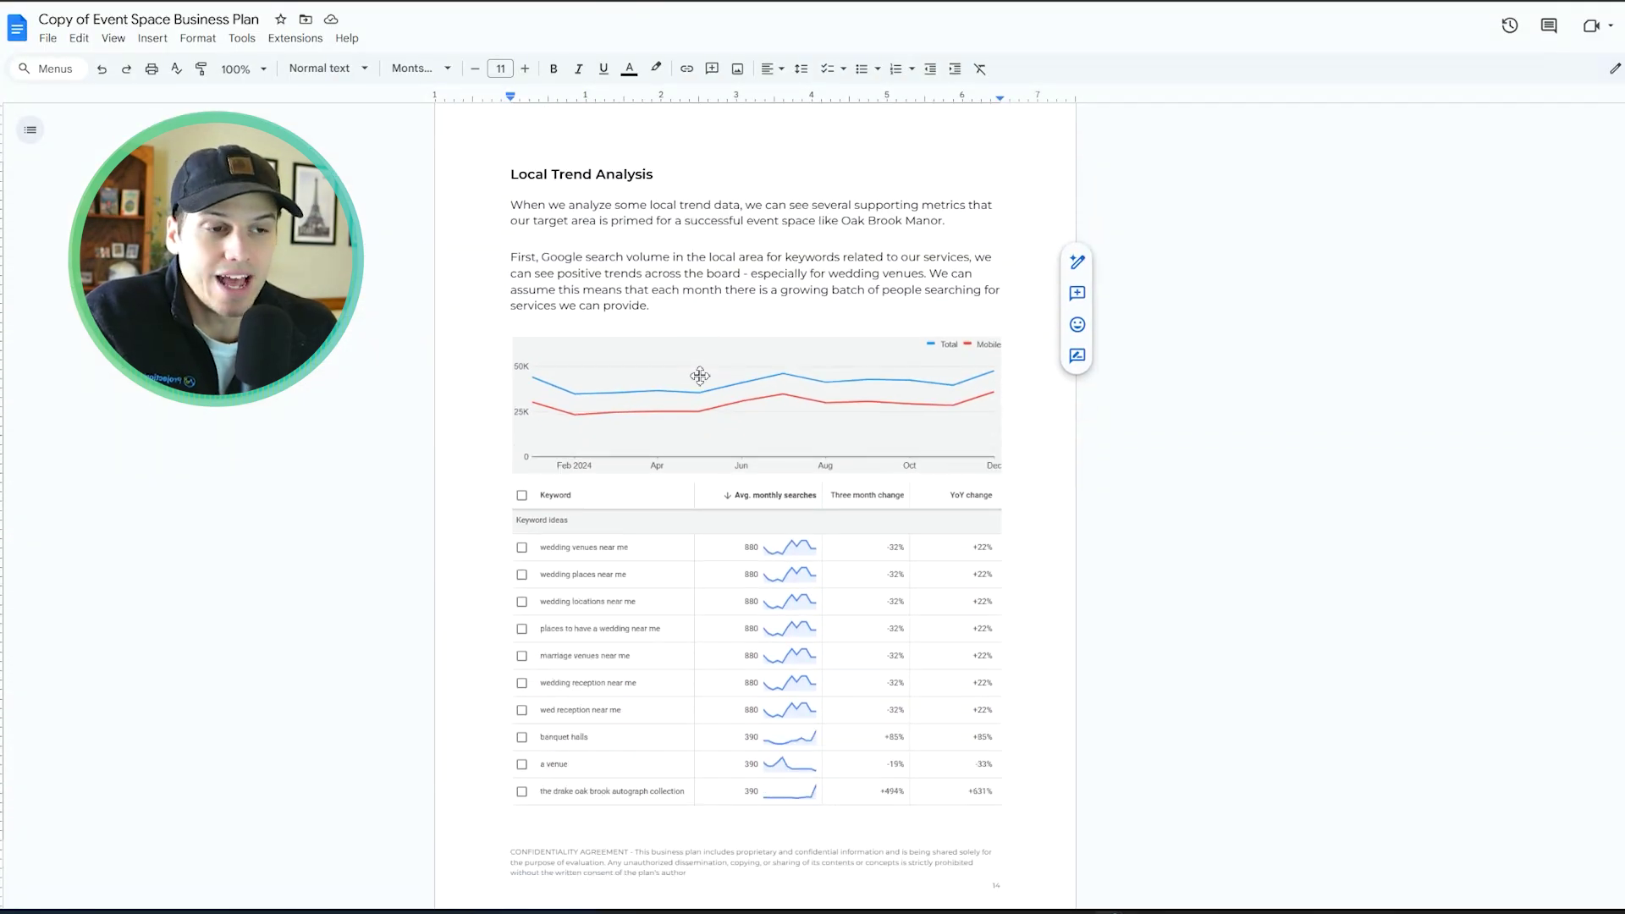
{"action": "scroll", "coordinate": [722, 367], "scroll_direction": "down", "scroll_amount": 2}
{"action": "scroll", "coordinate": [800, 409], "scroll_direction": "up", "scroll_amount": 2}
{"action": "scroll", "coordinate": [830, 389], "scroll_direction": "down", "scroll_amount": 5}
{"action": "scroll", "coordinate": [855, 385], "scroll_direction": "down", "scroll_amount": 8}
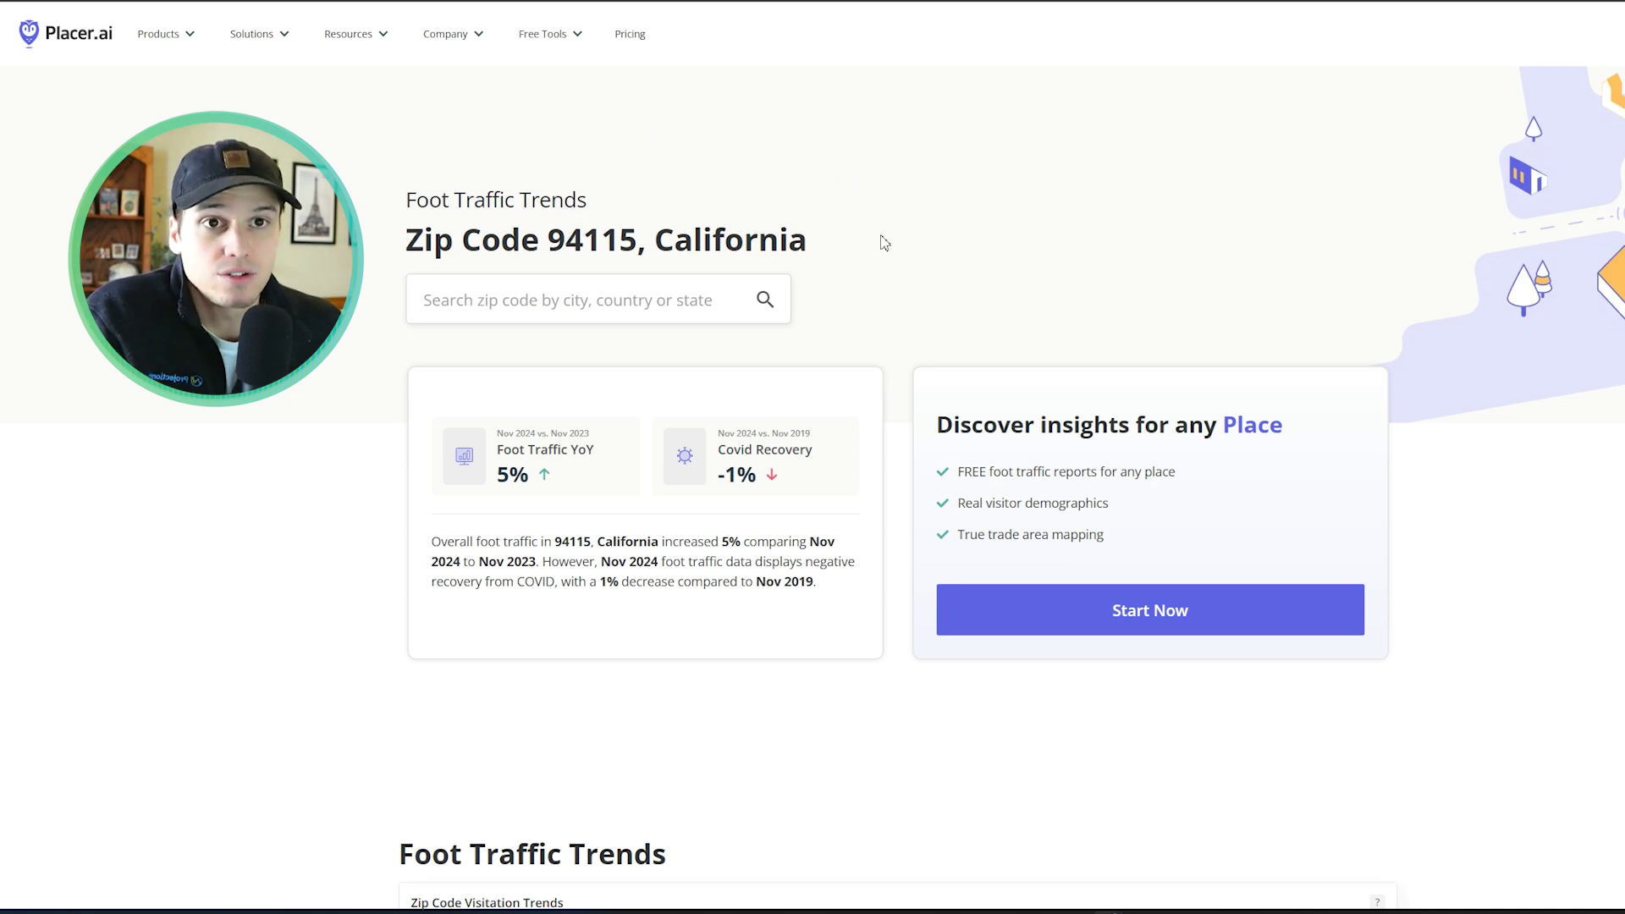
Switch to Placer.ai's Foot Traffic Trends page and open the report for zip code 60101, Illinois, DuPage County, Addison
{"action": "left_click", "coordinate": [672, 302]}
{"action": "type", "text": "60101"}
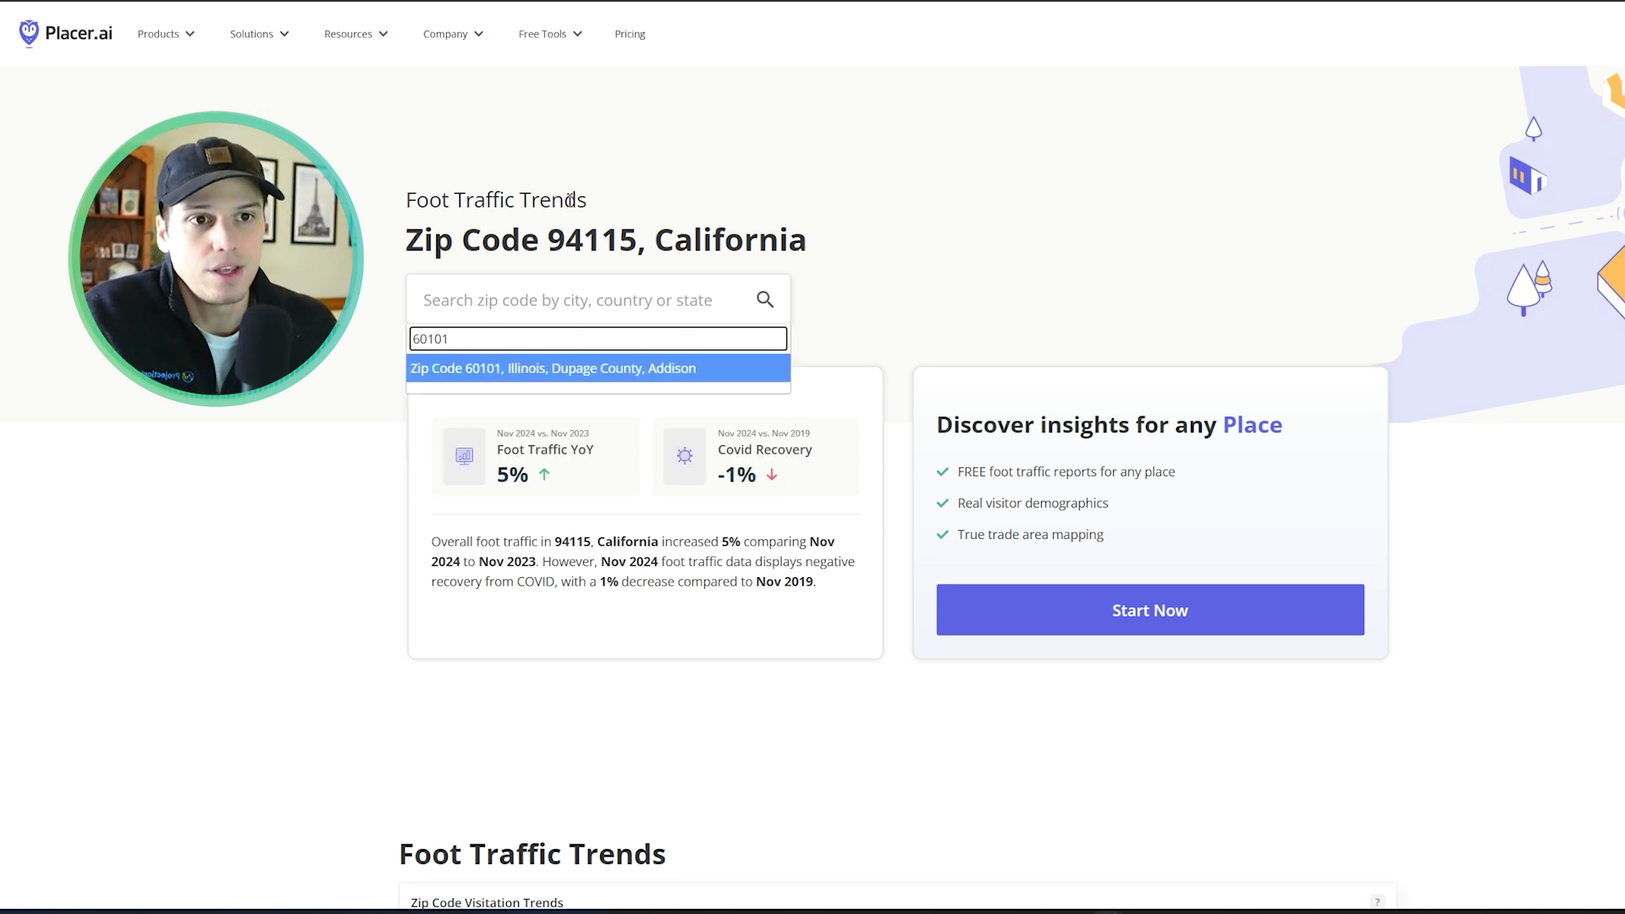
{"action": "key", "text": "Return"}
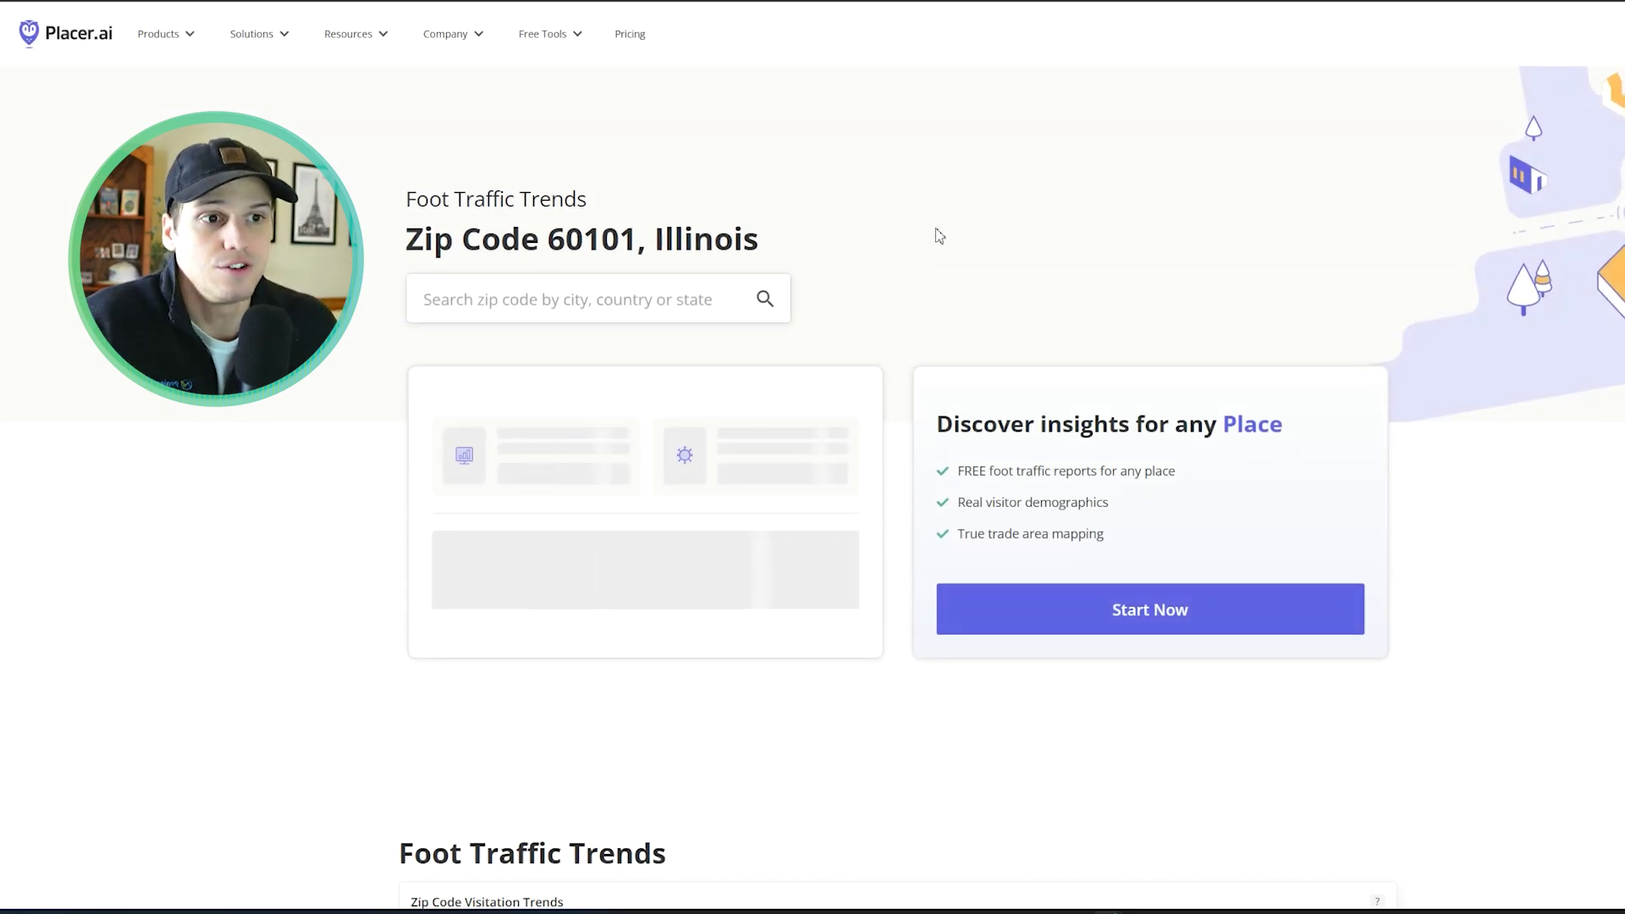
Review the foot traffic summary for zip code 60101 and open the Regional Change map of its visitation trends
{"action": "scroll", "coordinate": [939, 236], "scroll_direction": "down", "scroll_amount": 1}
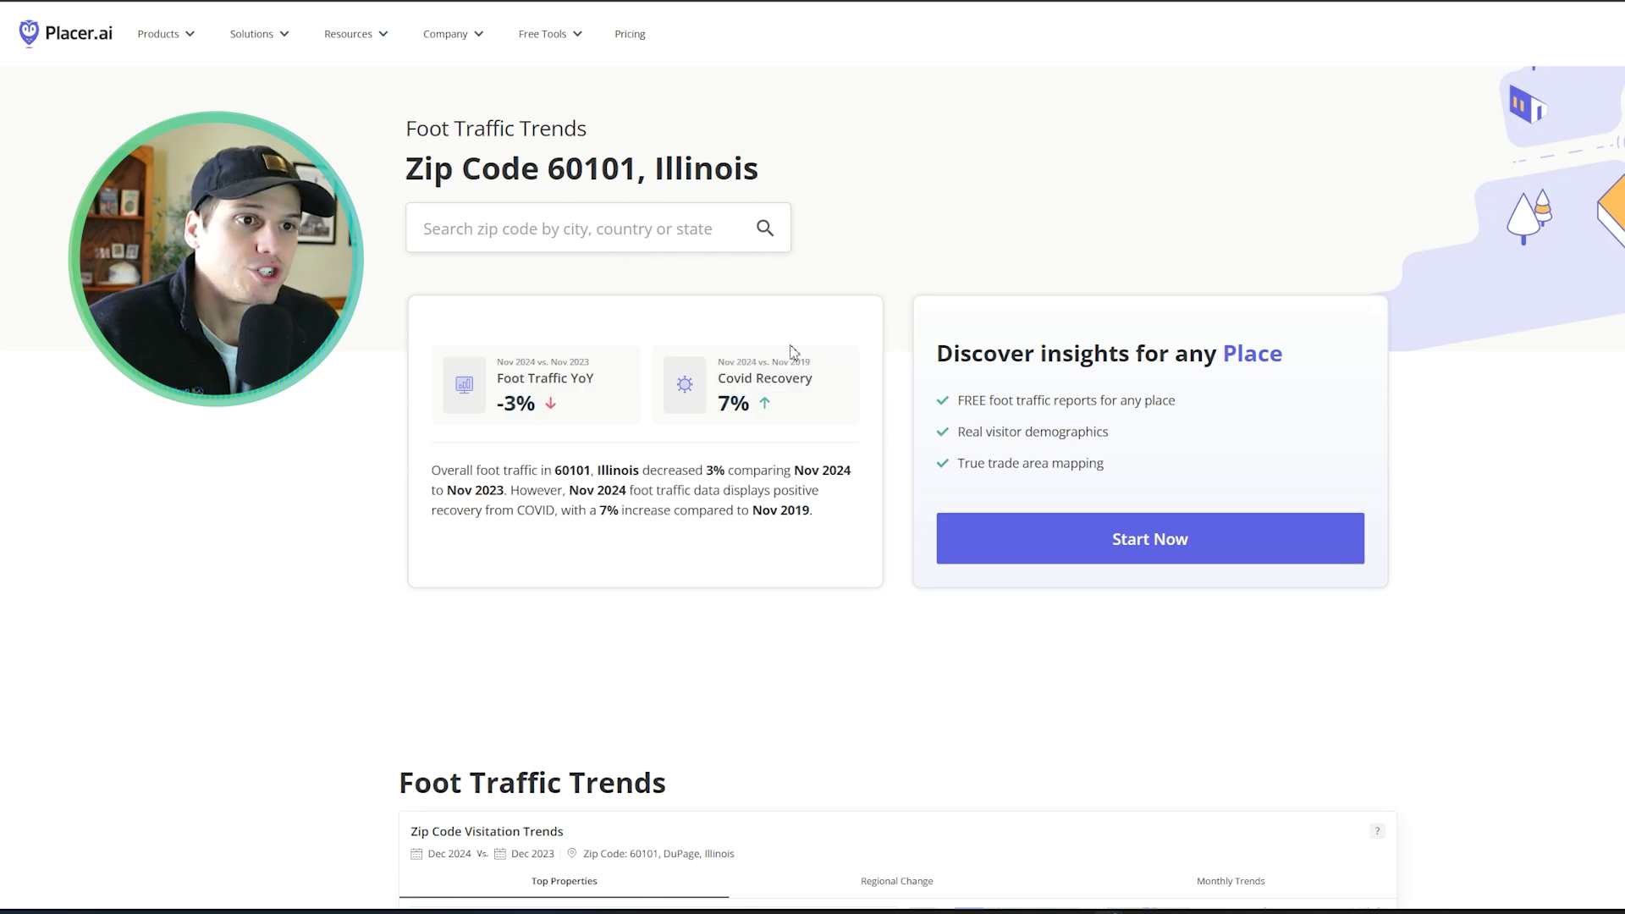
{"action": "scroll", "coordinate": [881, 377], "scroll_direction": "down", "scroll_amount": 6}
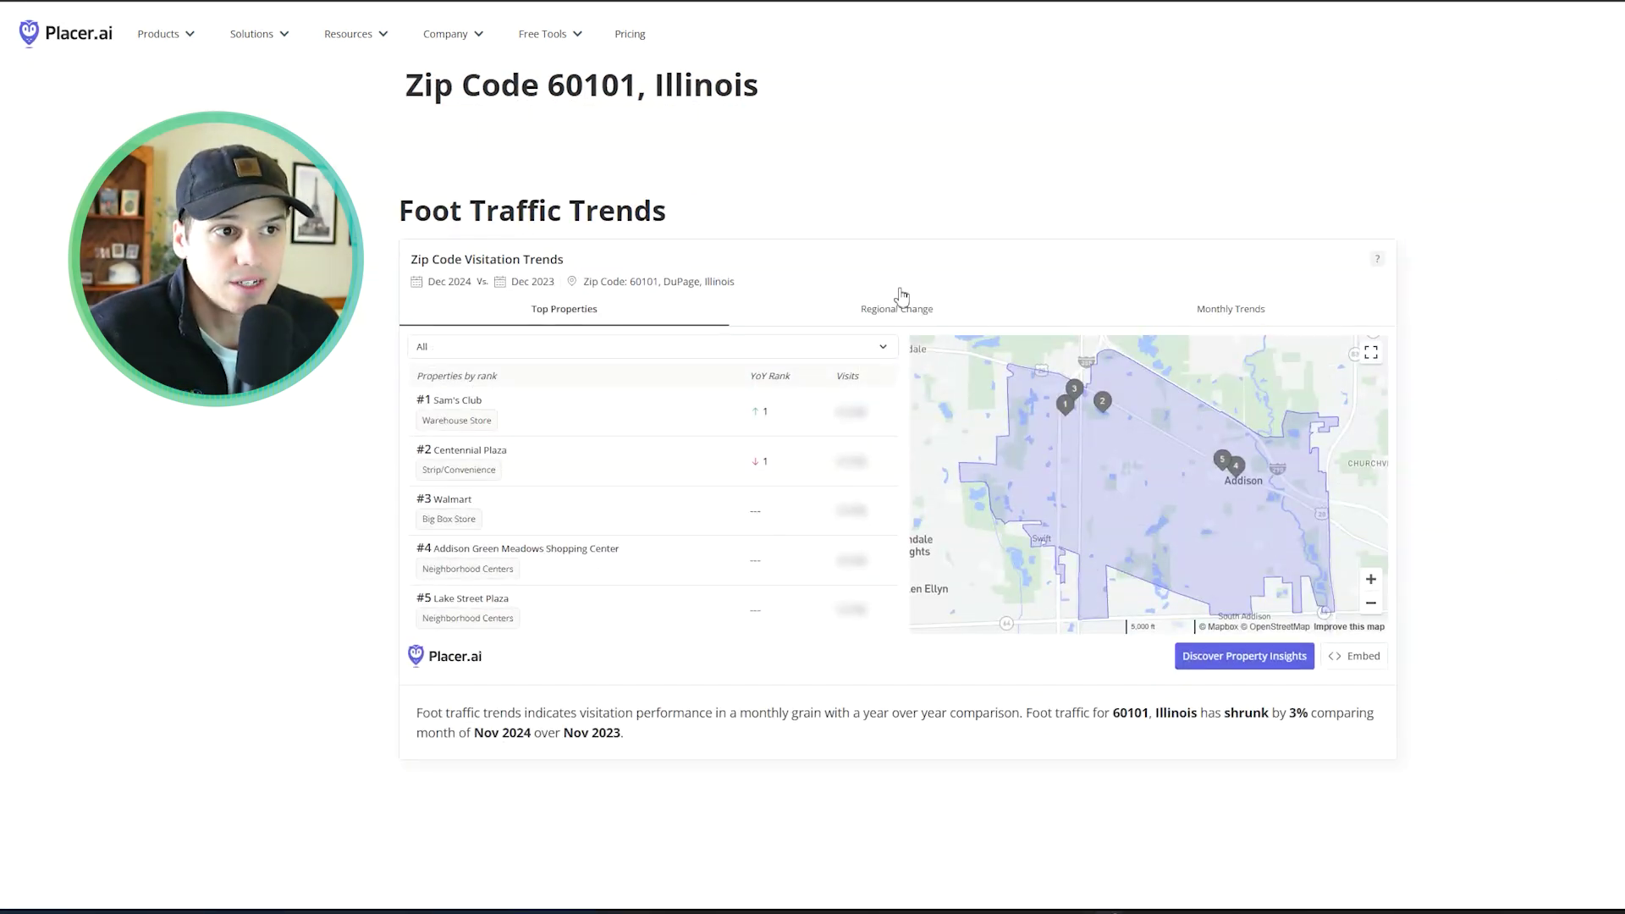
{"action": "left_click", "coordinate": [908, 315]}
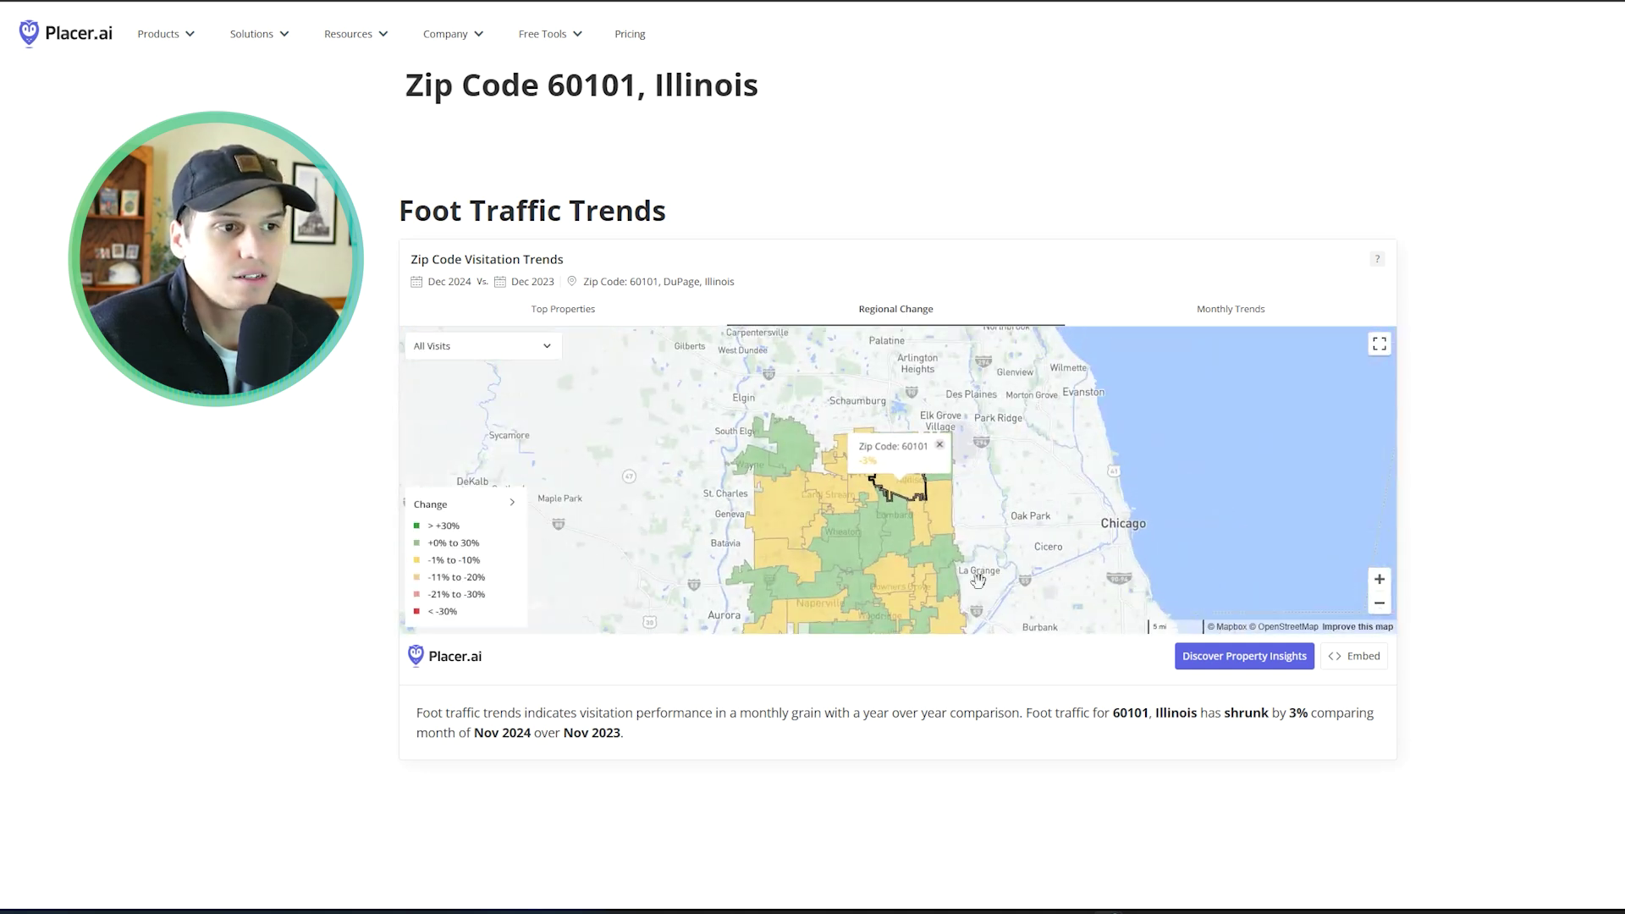
{"action": "scroll", "coordinate": [1007, 580], "scroll_direction": "up", "scroll_amount": 2}
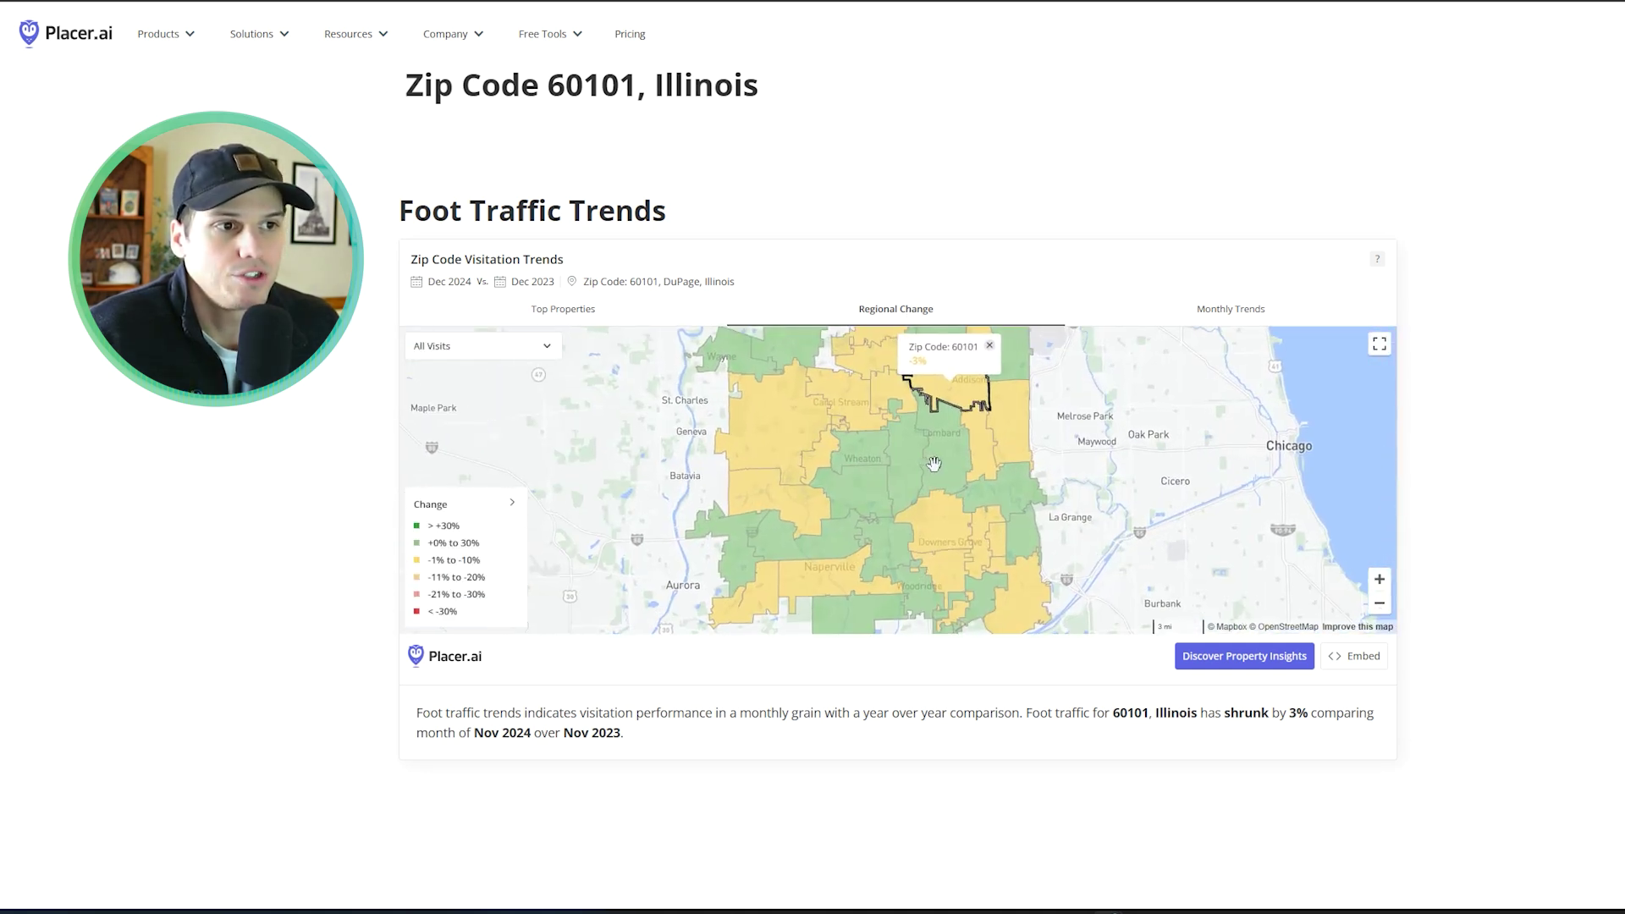
Check the foot traffic change of neighbouring zip codes on the regional map, including 60148 and 60515
{"action": "left_click", "coordinate": [948, 445]}
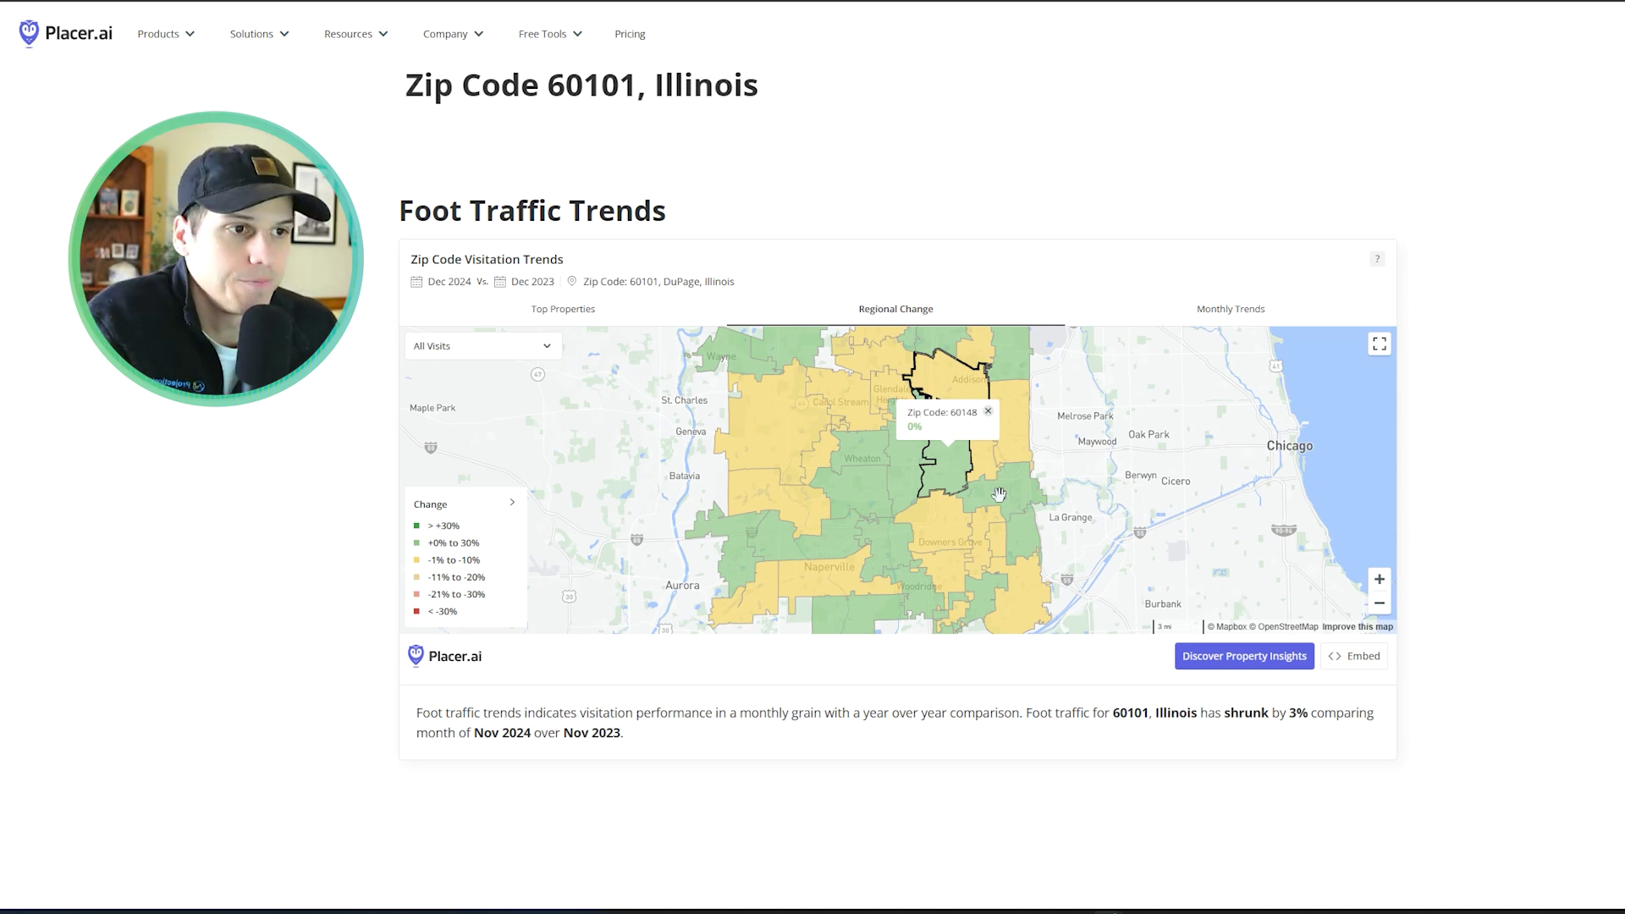
{"action": "left_click", "coordinate": [1028, 537]}
{"action": "left_click", "coordinate": [953, 540]}
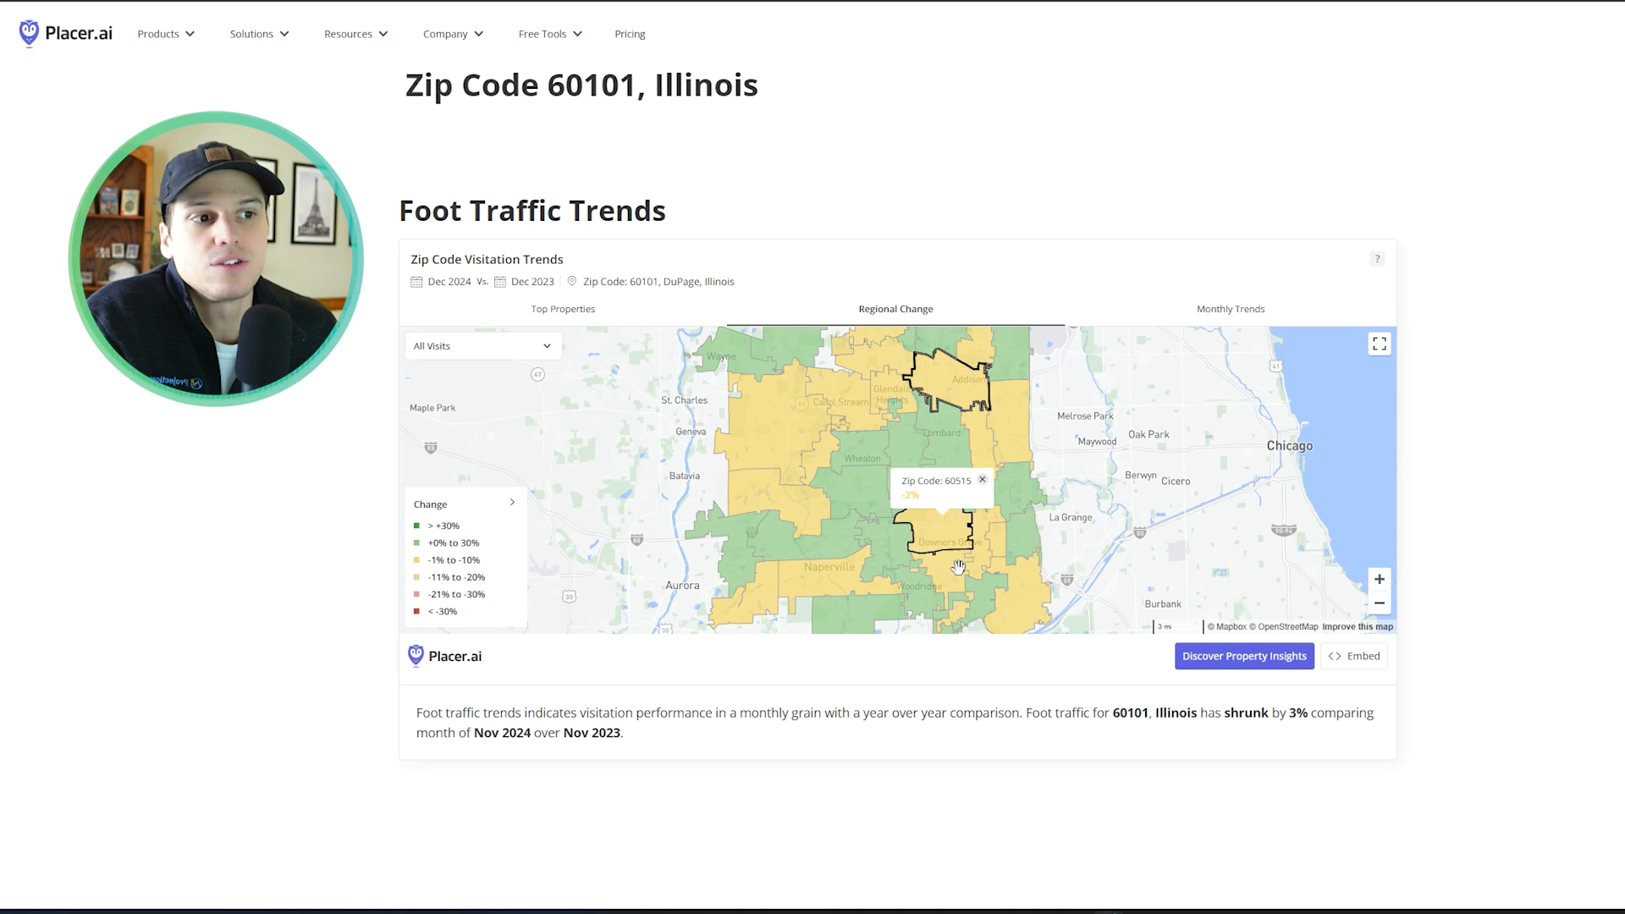
{"action": "left_click", "coordinate": [959, 565]}
{"action": "left_click", "coordinate": [871, 490]}
{"action": "left_click", "coordinate": [934, 512]}
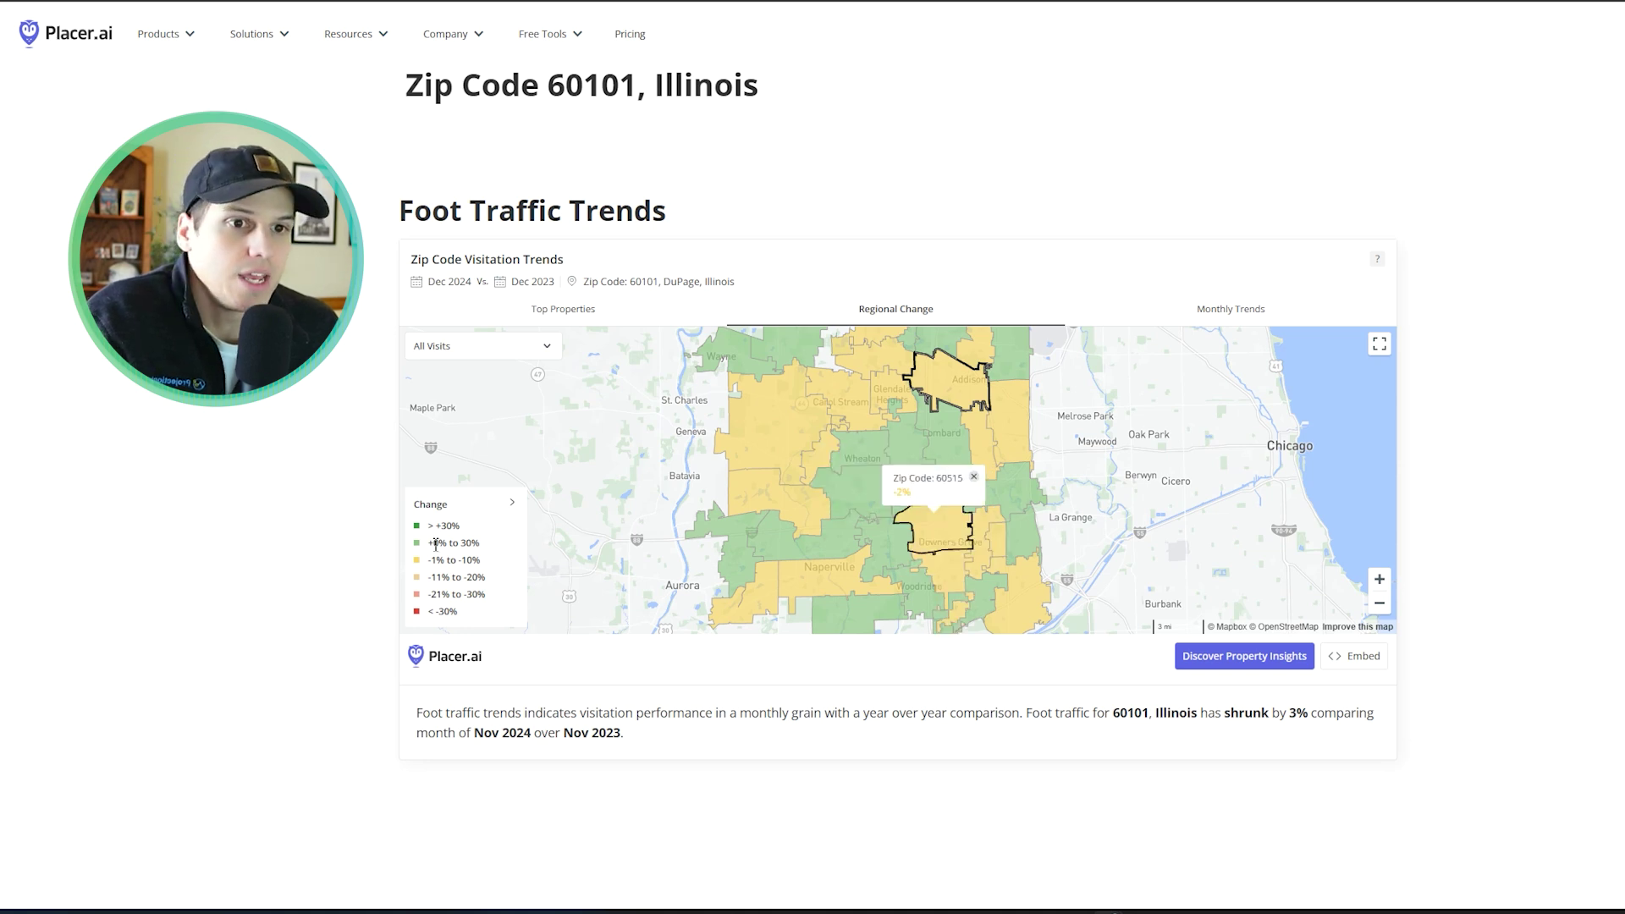
Check which visit types the regional map can be filtered by and view the Monthly Trends chart
{"action": "left_click", "coordinate": [507, 348]}
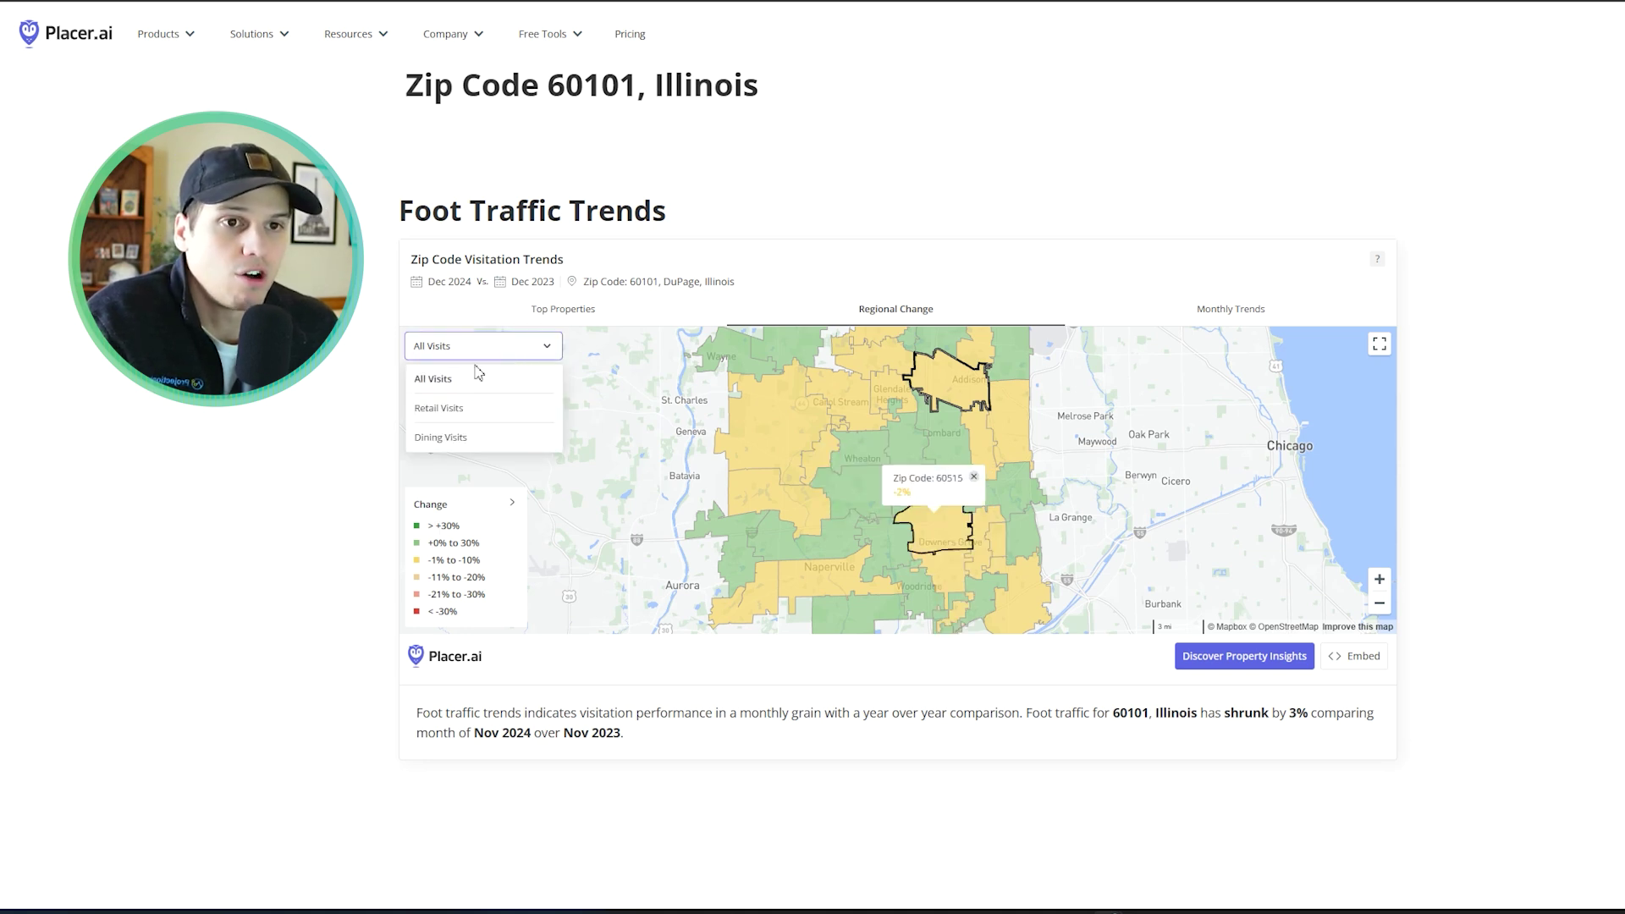
{"action": "left_click", "coordinate": [548, 354]}
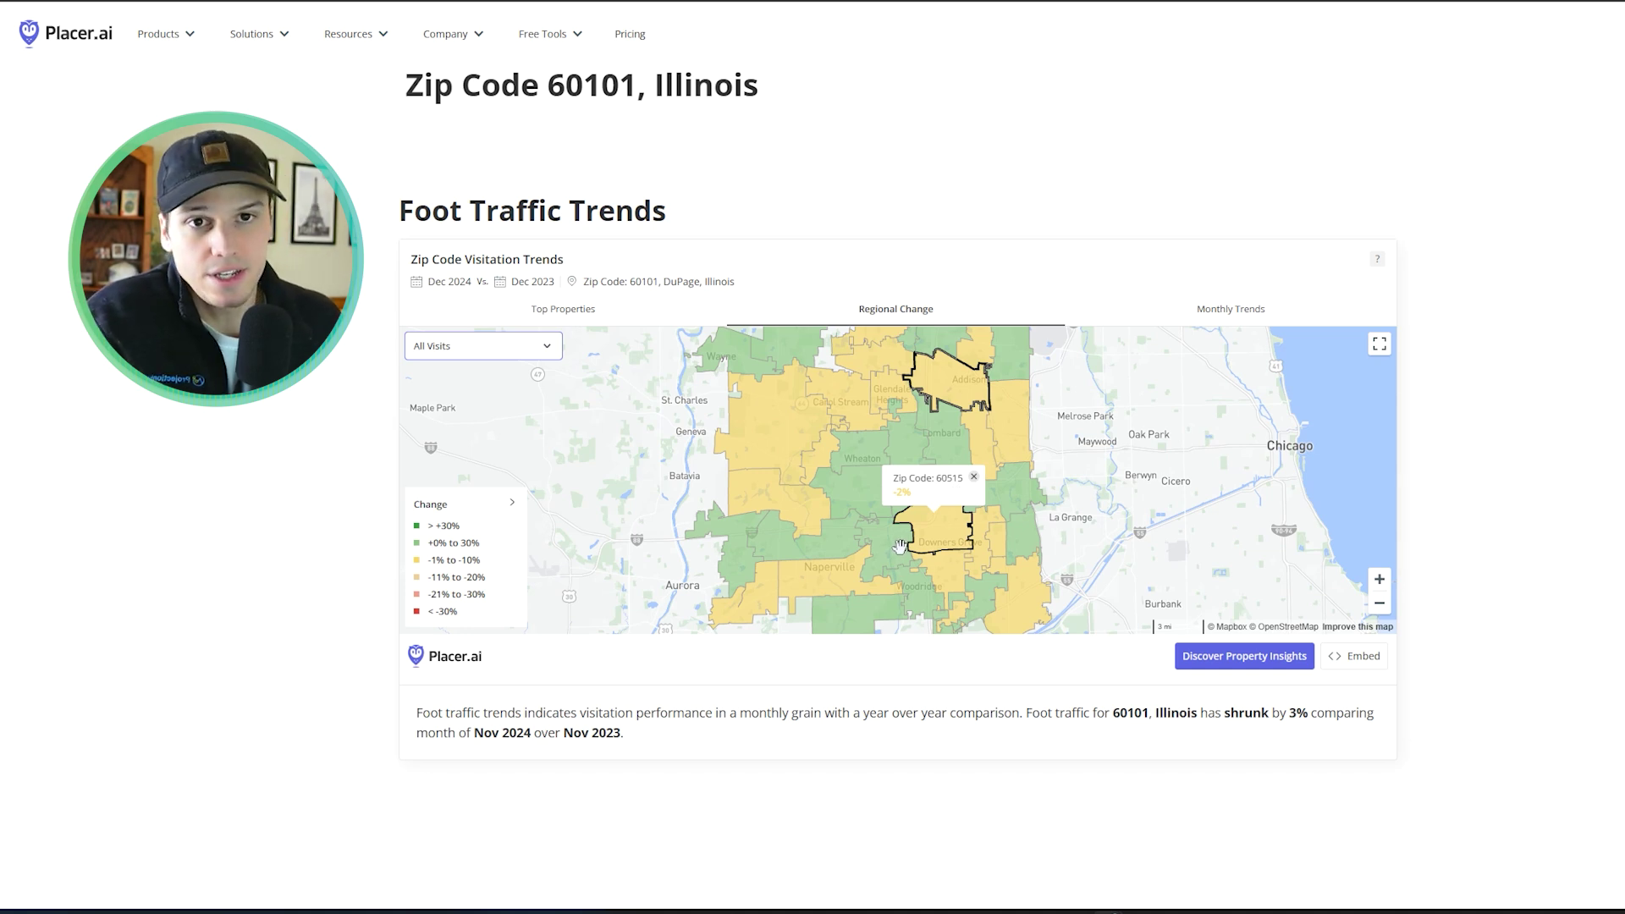
{"action": "left_click", "coordinate": [1251, 318]}
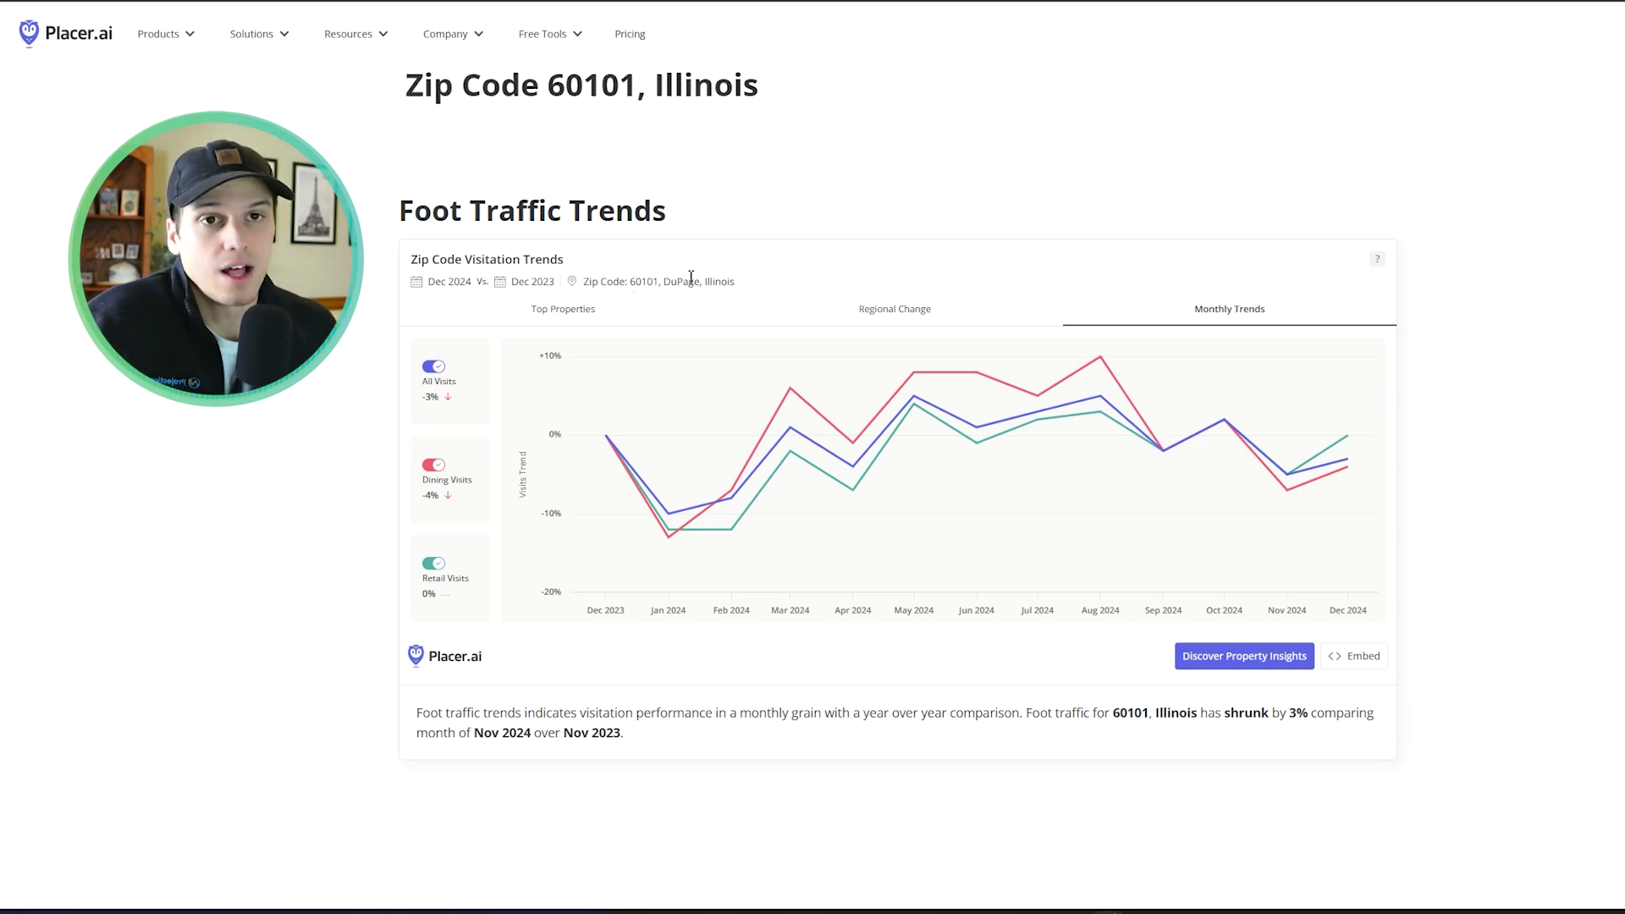
Return to the Regional Change map and examine the zip codes around 60515 more closely
{"action": "left_click", "coordinate": [923, 325]}
{"action": "left_click", "coordinate": [889, 458]}
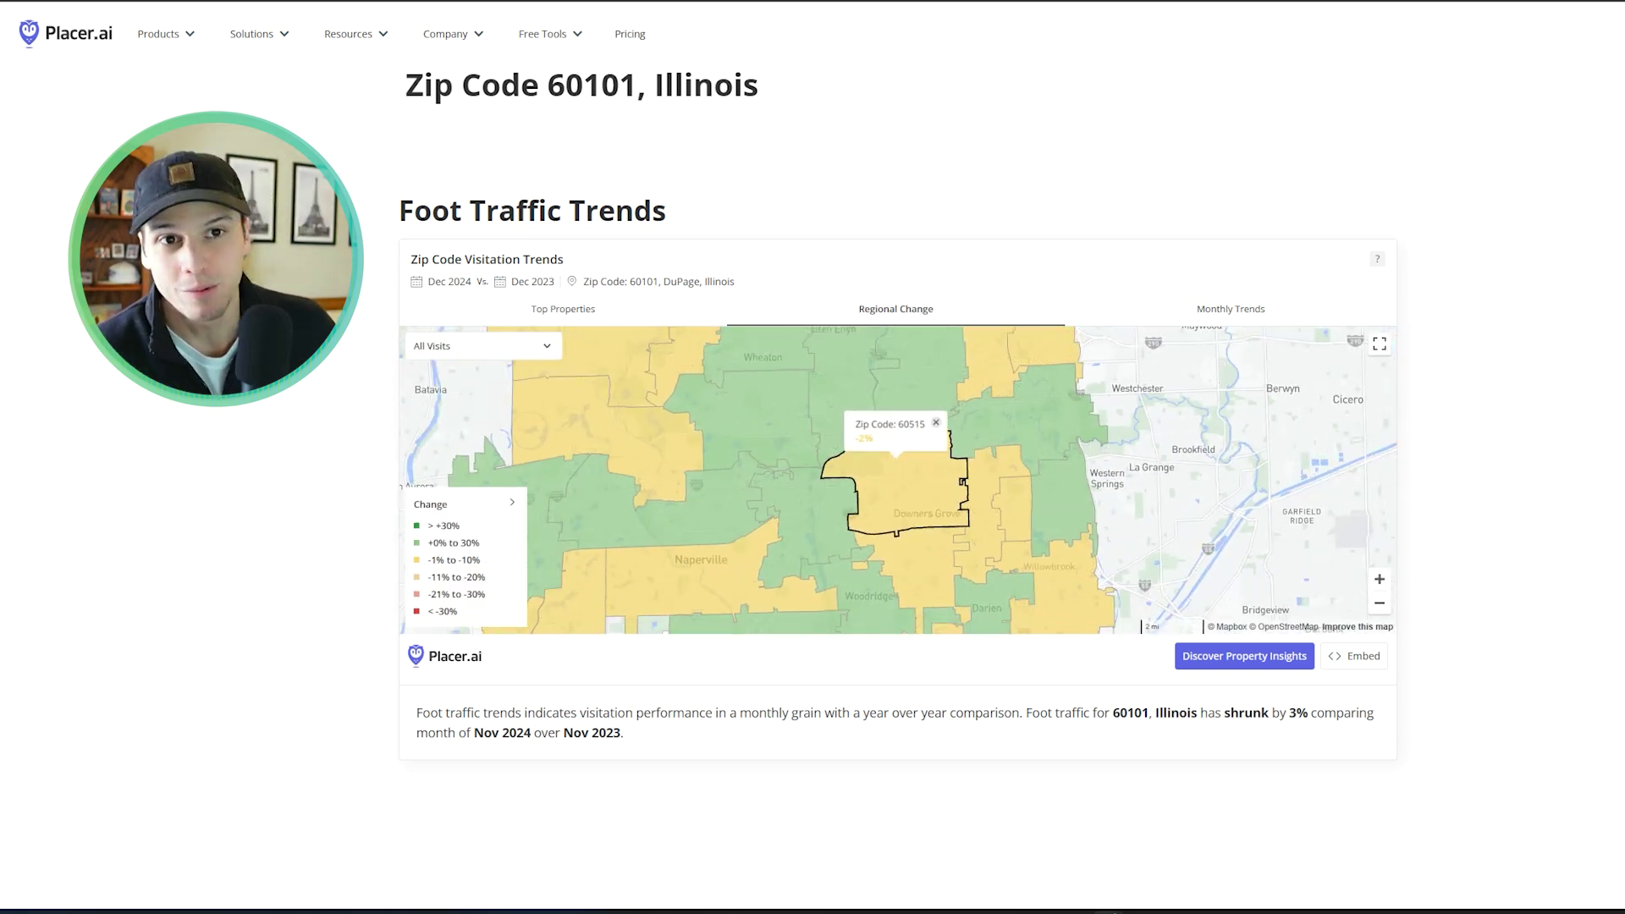
{"action": "scroll", "coordinate": [956, 550], "scroll_direction": "down", "scroll_amount": 2}
{"action": "left_click_drag", "start_coordinate": [973, 570], "coordinate": [895, 529]}
{"action": "left_click", "coordinate": [1024, 419]}
{"action": "left_click", "coordinate": [943, 452]}
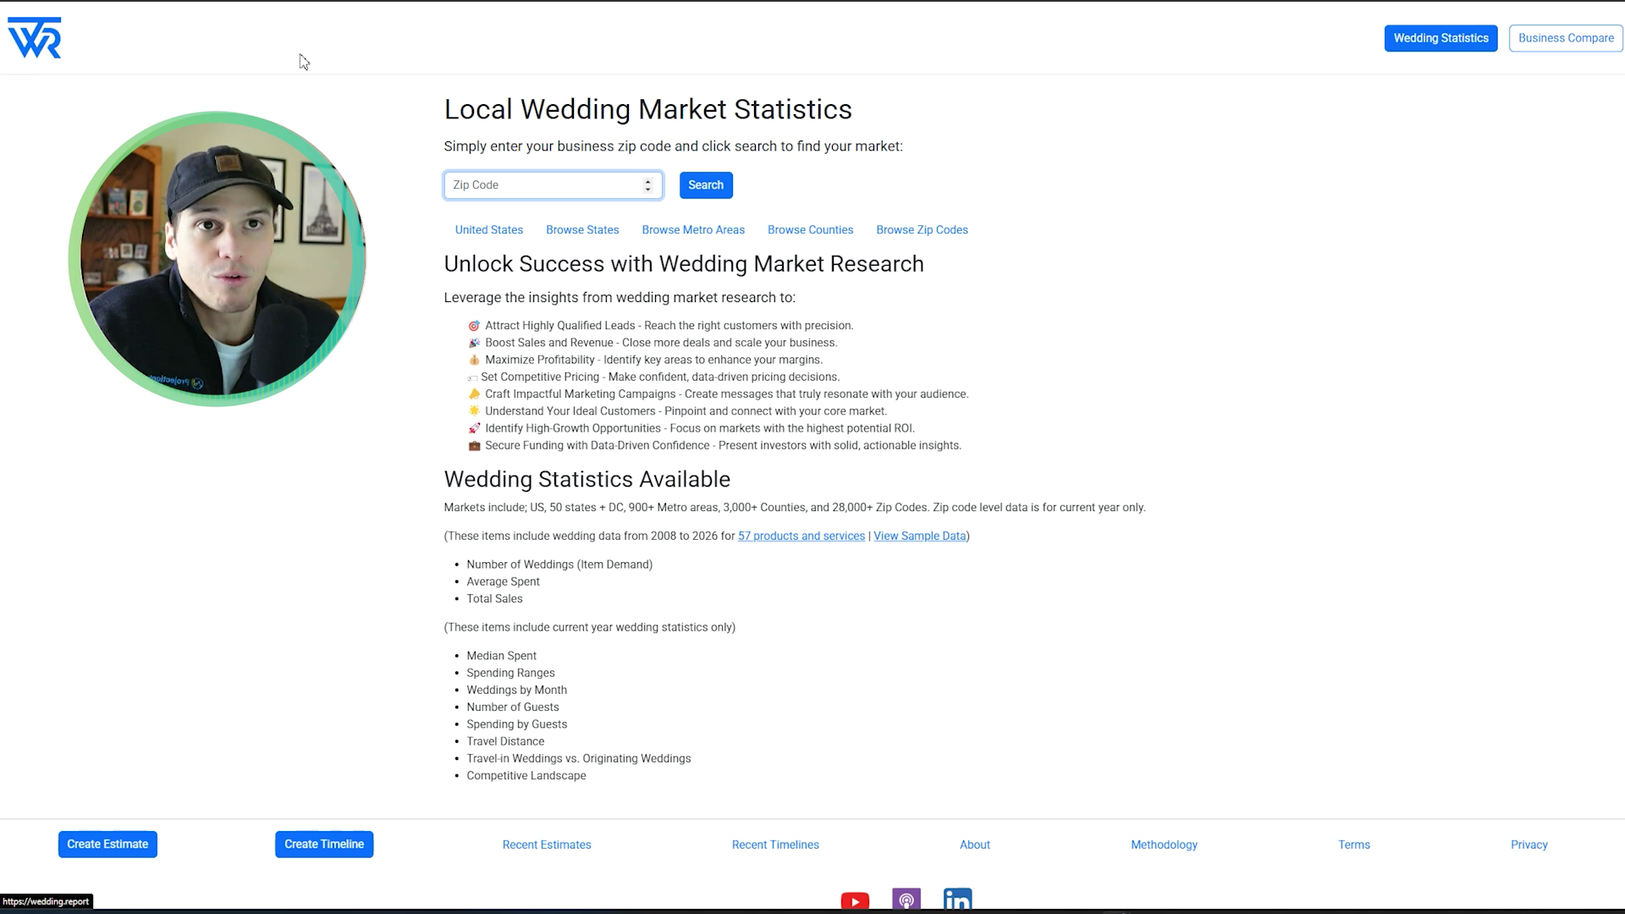
Switch to The Wedding Report, search for the target zip code and open the DuPage, IL county wedding market statistics
{"action": "scroll", "coordinate": [828, 341], "scroll_direction": "down", "scroll_amount": 2}
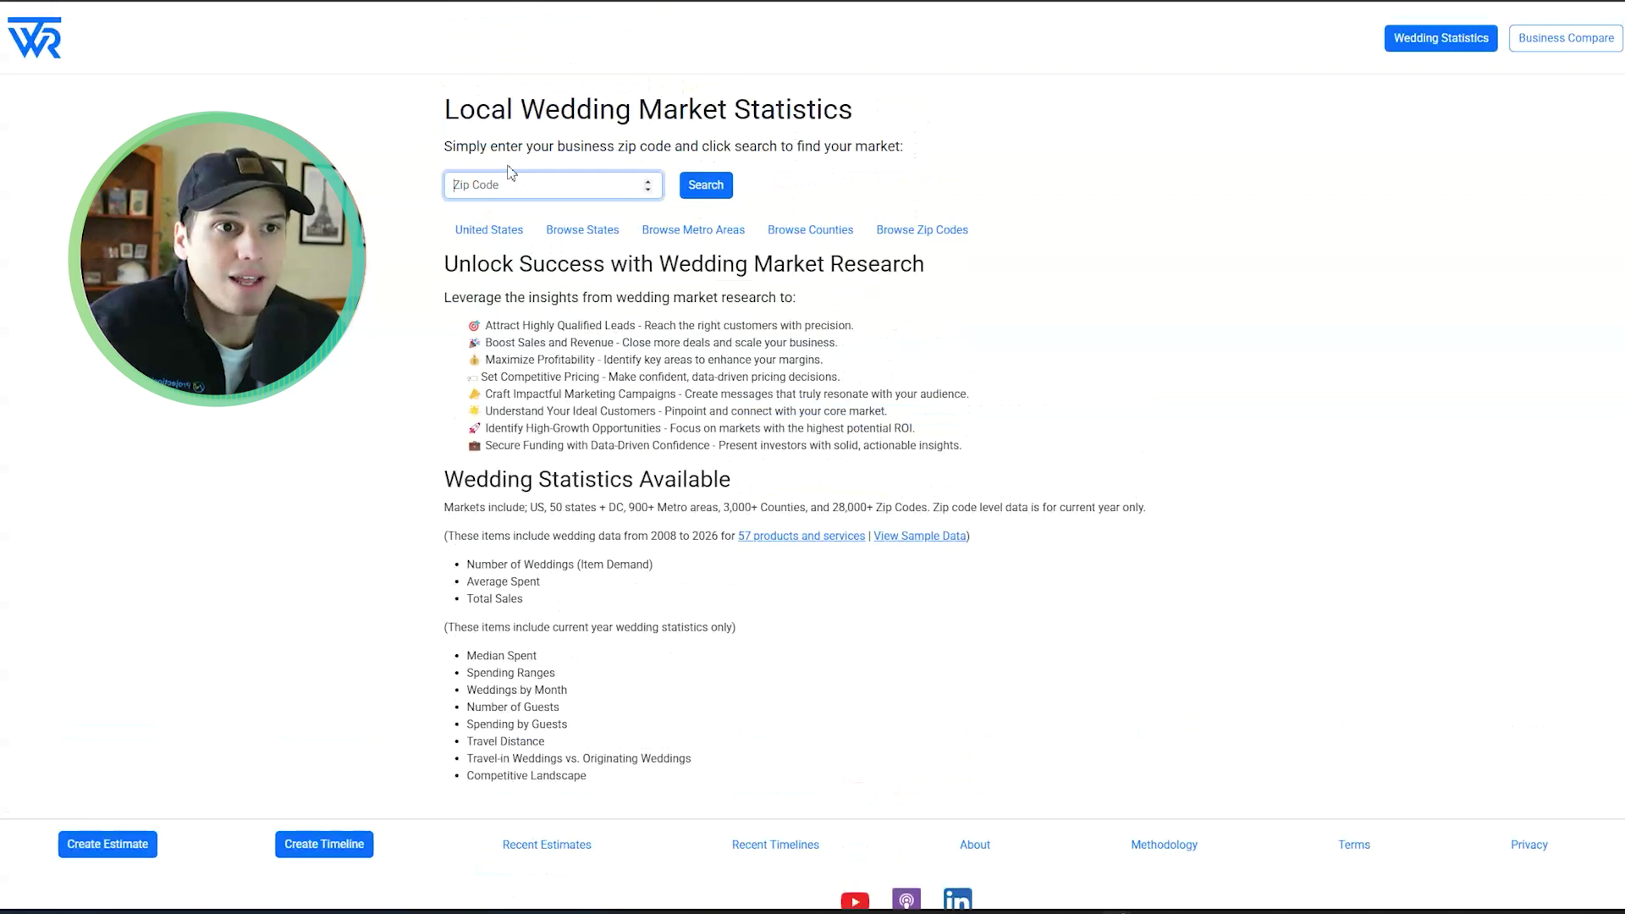
{"action": "type", "text": "6011"}
{"action": "key", "text": "Return"}
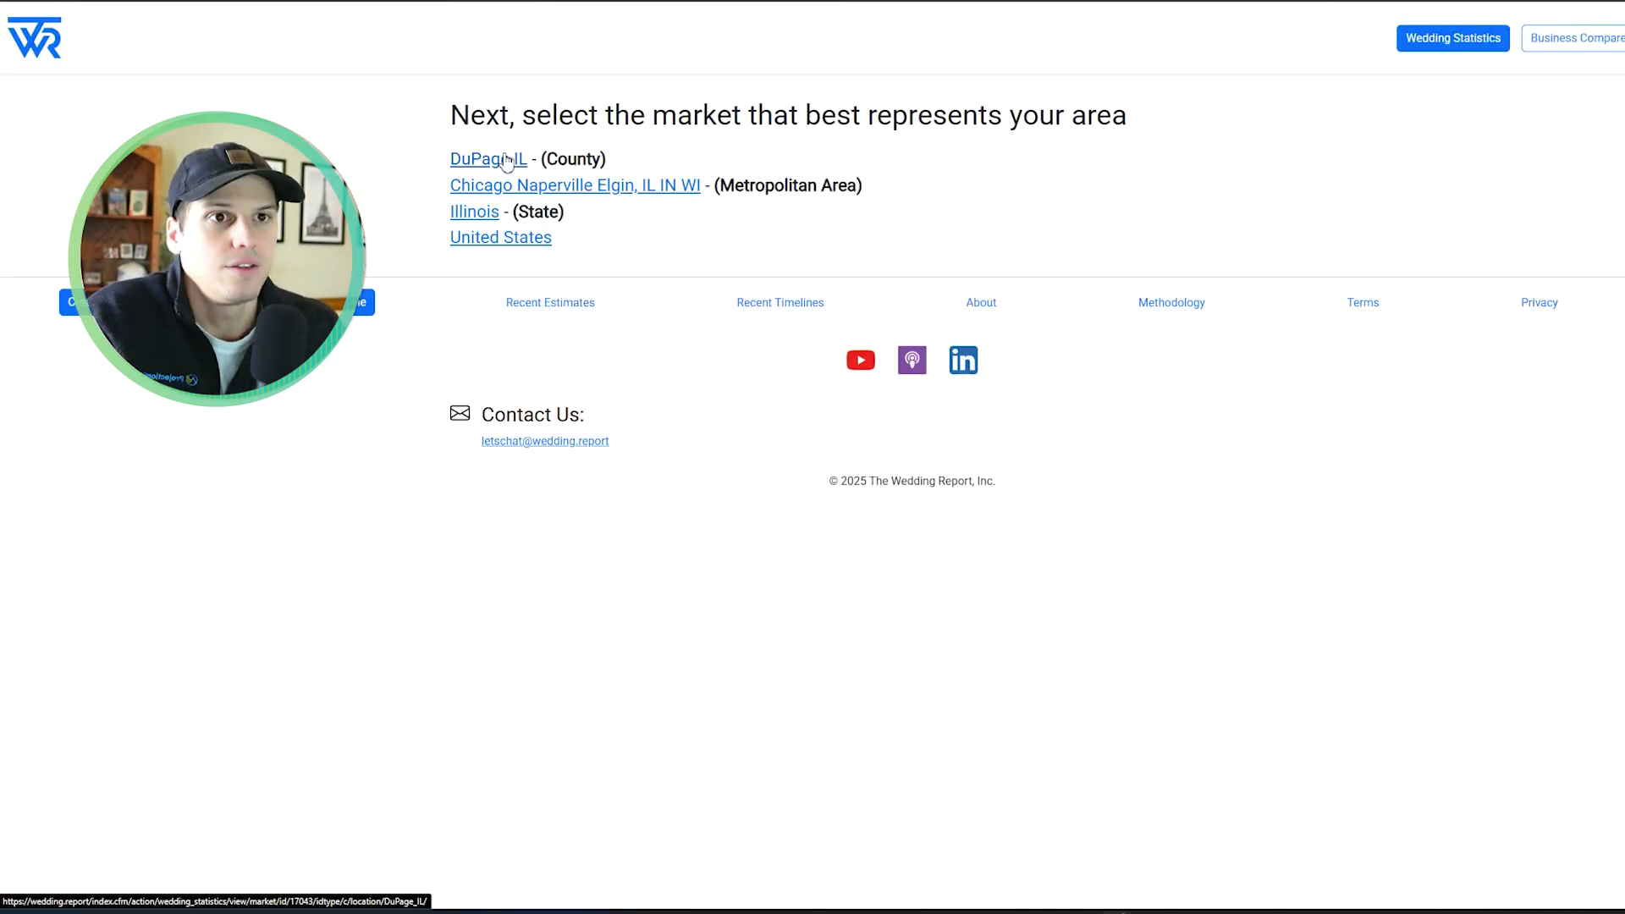
{"action": "left_click", "coordinate": [501, 163]}
{"action": "scroll", "coordinate": [791, 298], "scroll_direction": "down", "scroll_amount": 3}
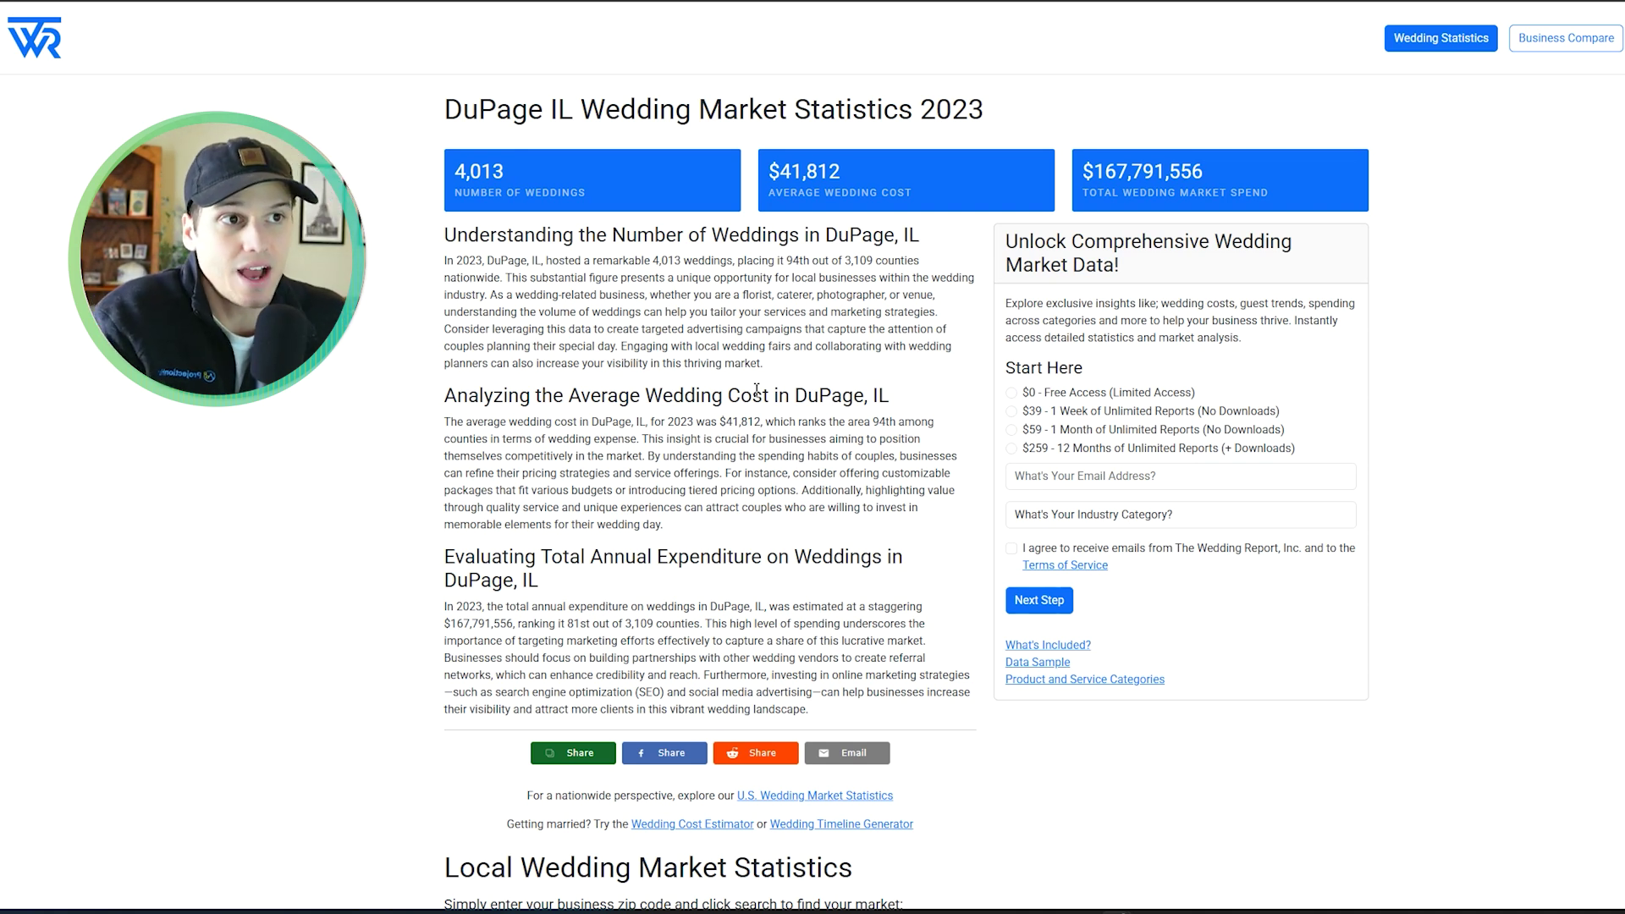
Examine DuPage's number of weddings, average wedding cost and nationwide county ranking
{"action": "left_click_drag", "start_coordinate": [914, 197], "coordinate": [775, 174]}
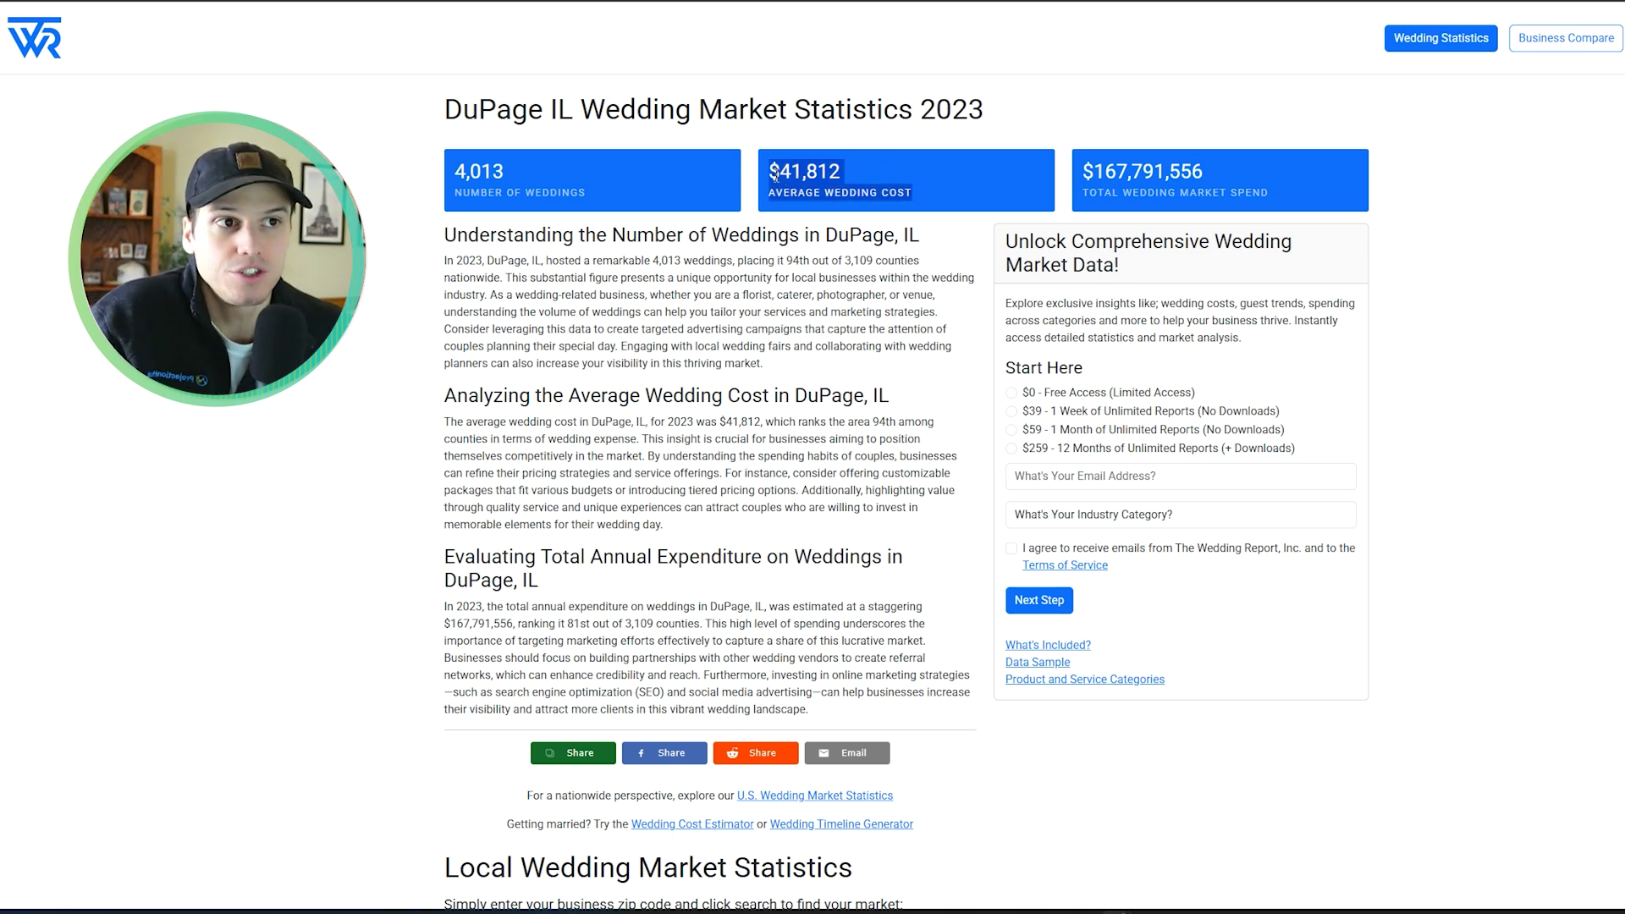
{"action": "left_click", "coordinate": [749, 272]}
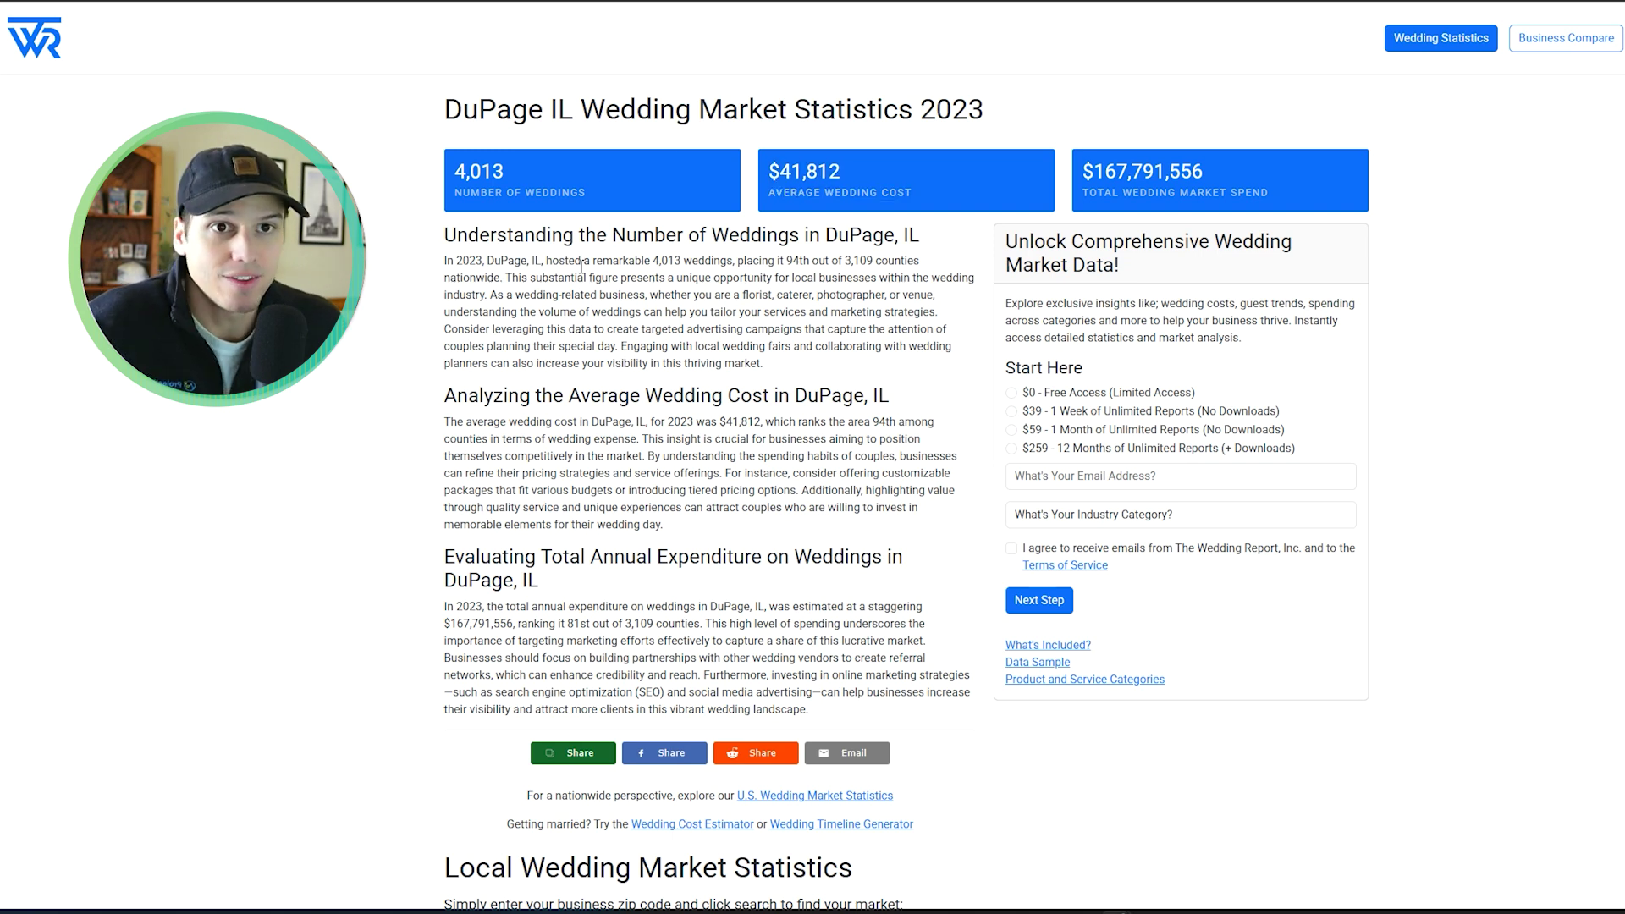
{"action": "left_click_drag", "start_coordinate": [784, 261], "coordinate": [813, 261]}
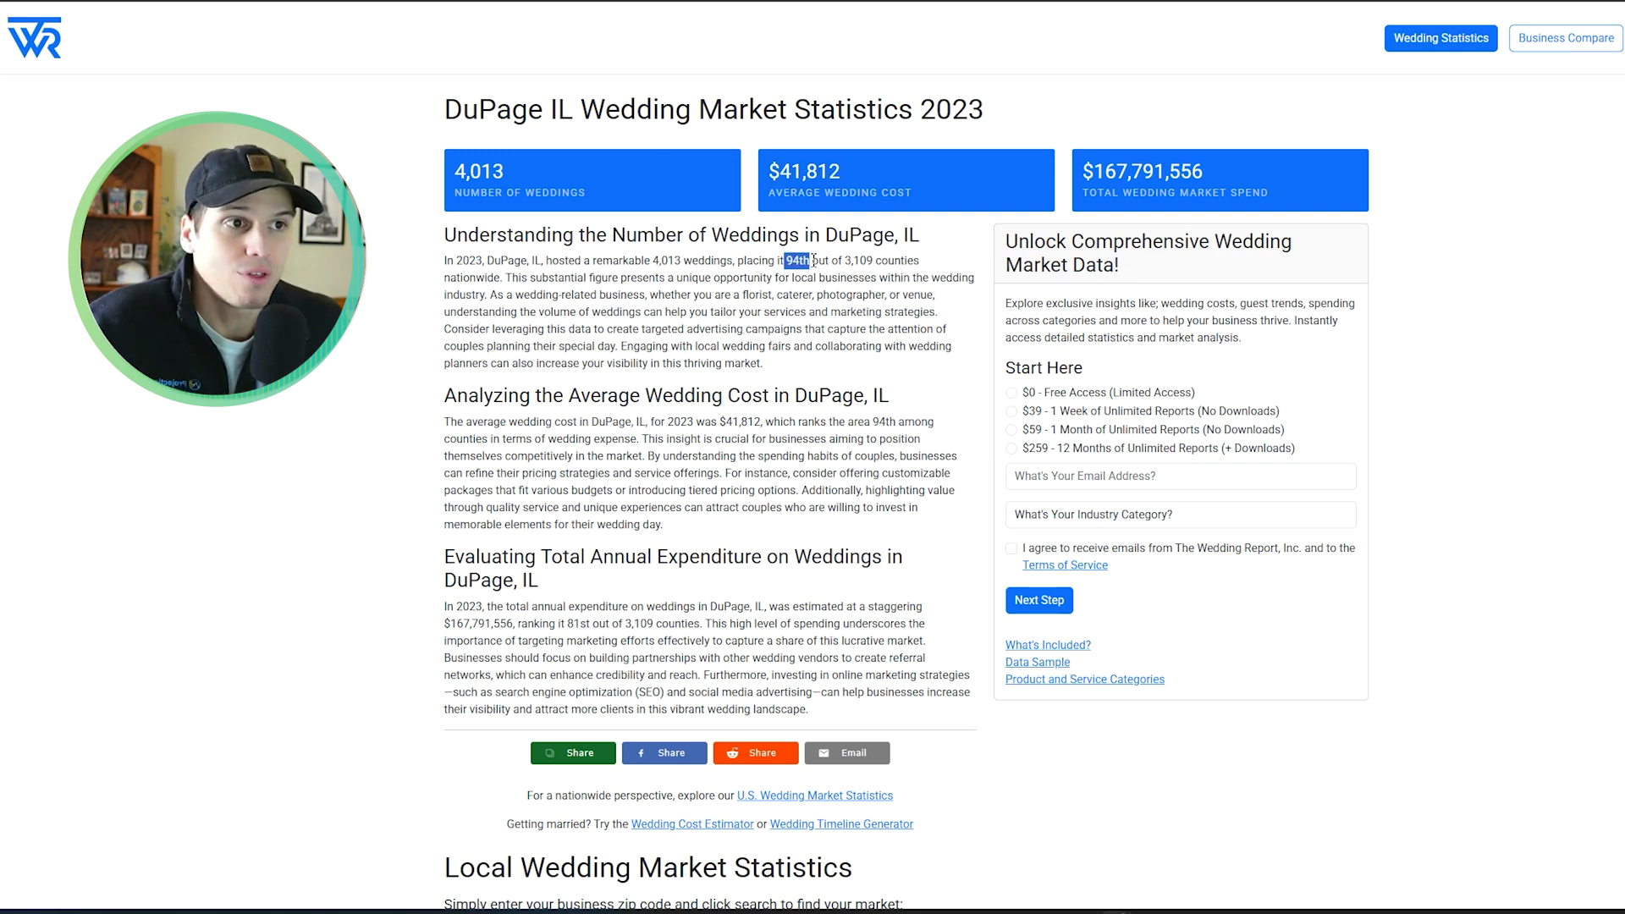
{"action": "left_click", "coordinate": [808, 280]}
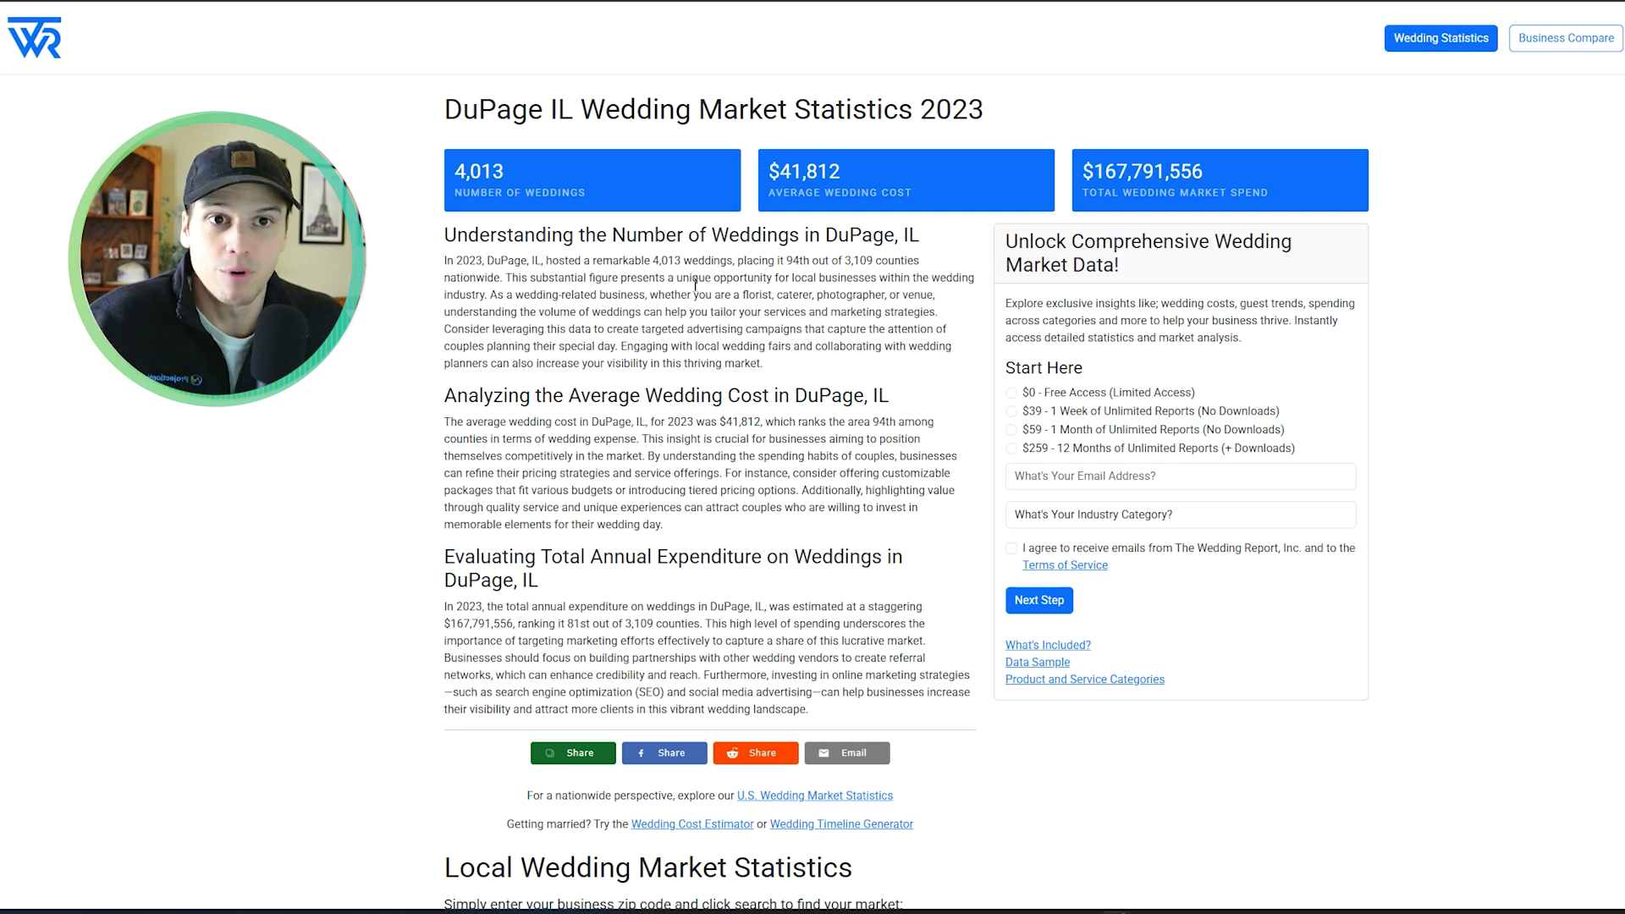
{"action": "left_click_drag", "start_coordinate": [597, 191], "coordinate": [450, 171]}
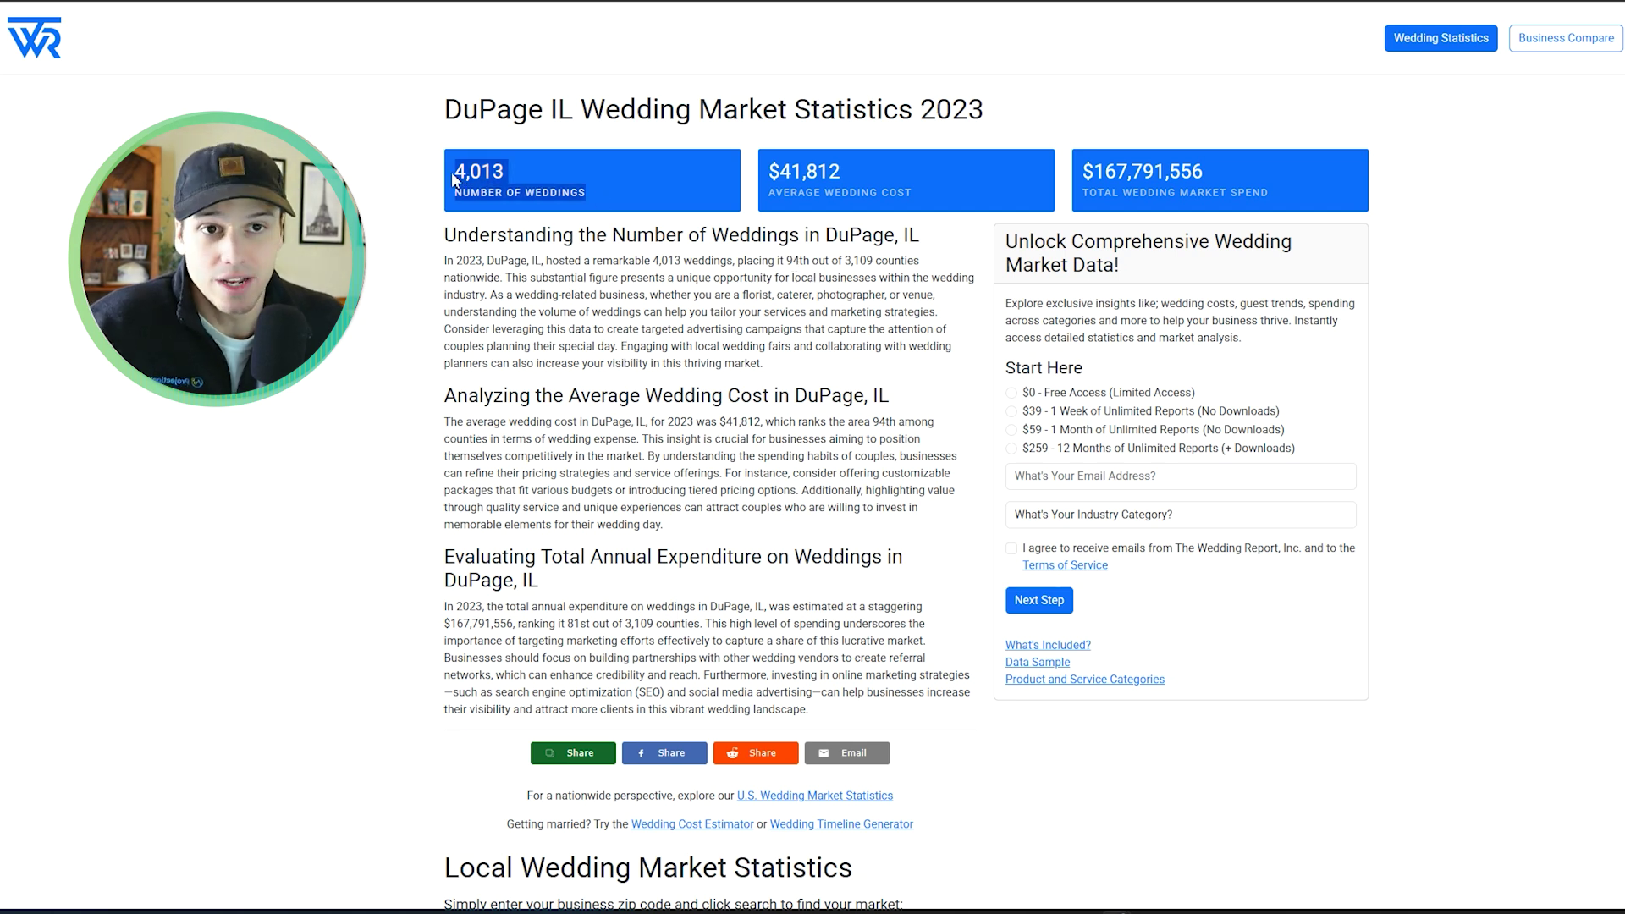
{"action": "left_click_drag", "start_coordinate": [912, 193], "coordinate": [771, 174]}
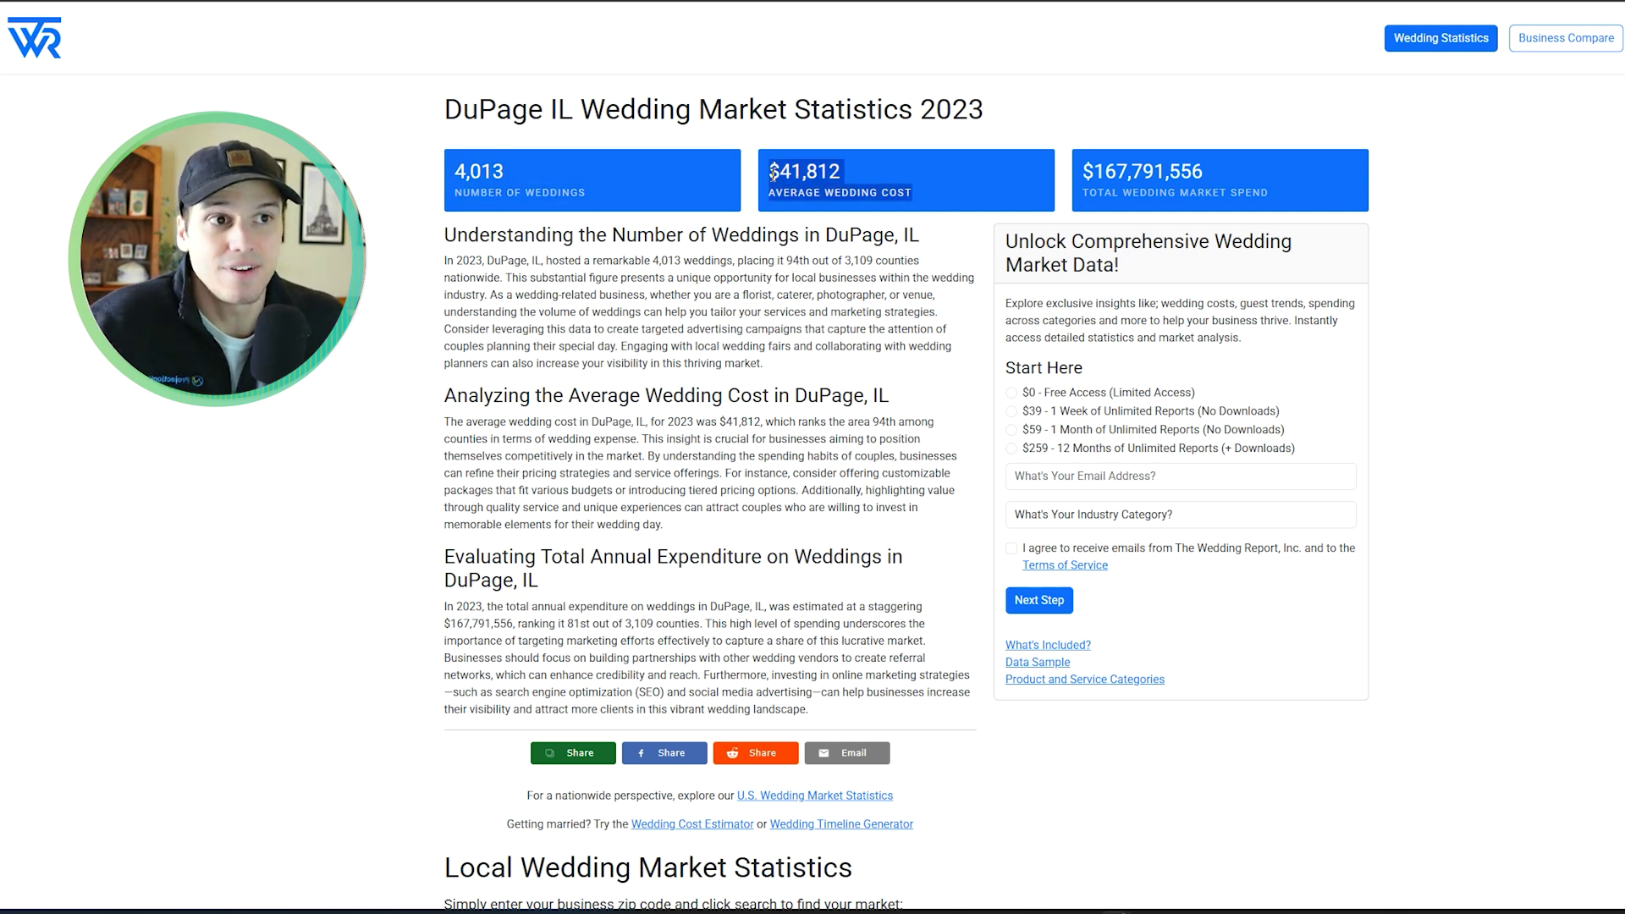
Switch back to the business plan and review how it presents the DuPage wedding statistics and zip code visitation trends
{"action": "left_click", "coordinate": [740, 297]}
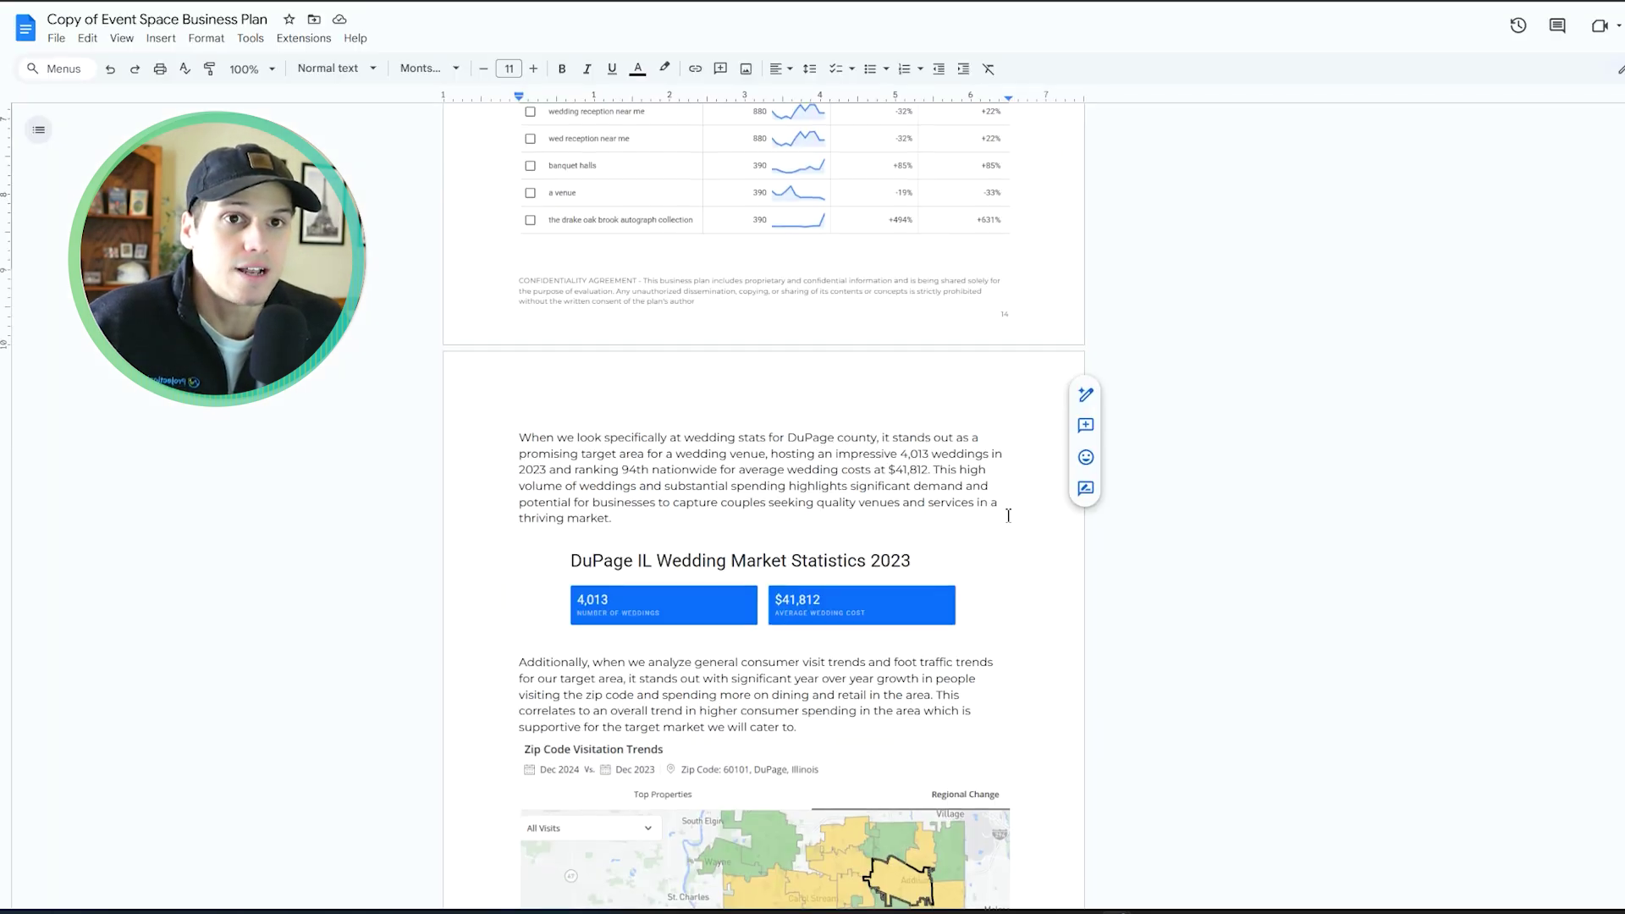
{"action": "scroll", "coordinate": [1001, 516], "scroll_direction": "down", "scroll_amount": 1}
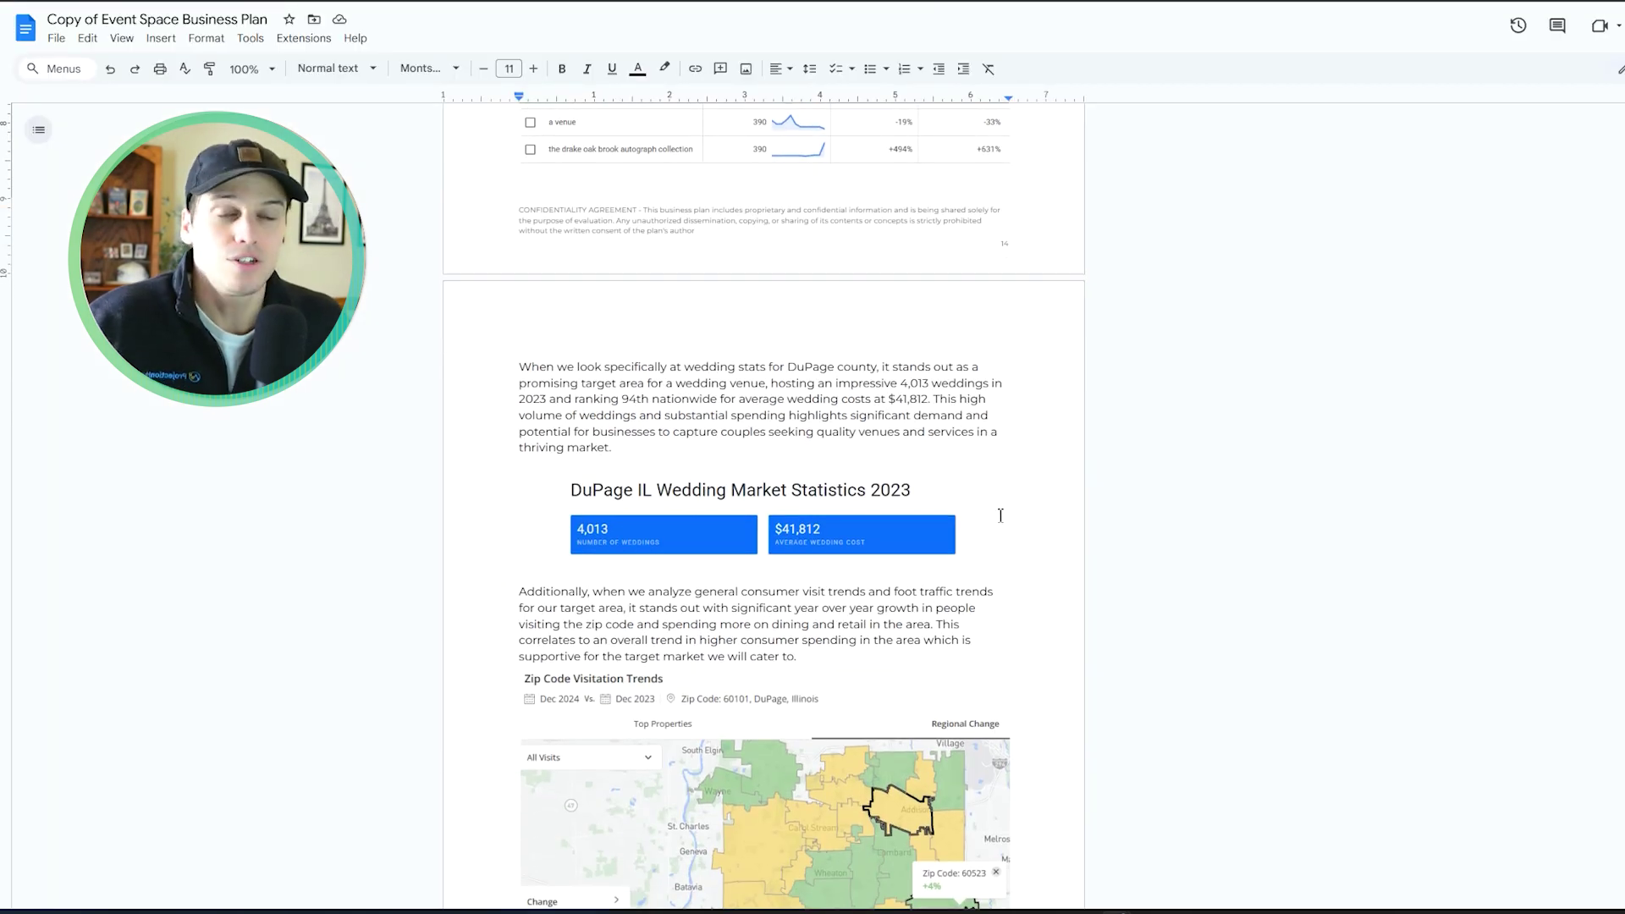